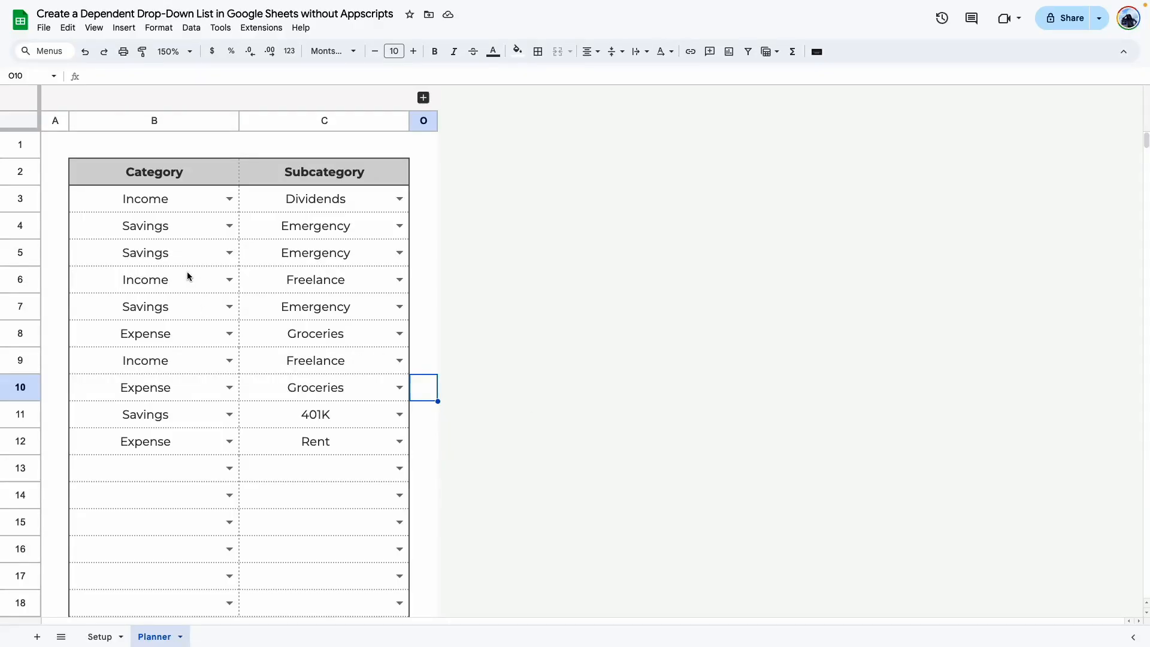
Examine the Income, Expense and Savings category headings in the first table of the Setup sheet.
{"action": "left_click", "coordinate": [96, 637]}
{"action": "left_click", "coordinate": [298, 333]}
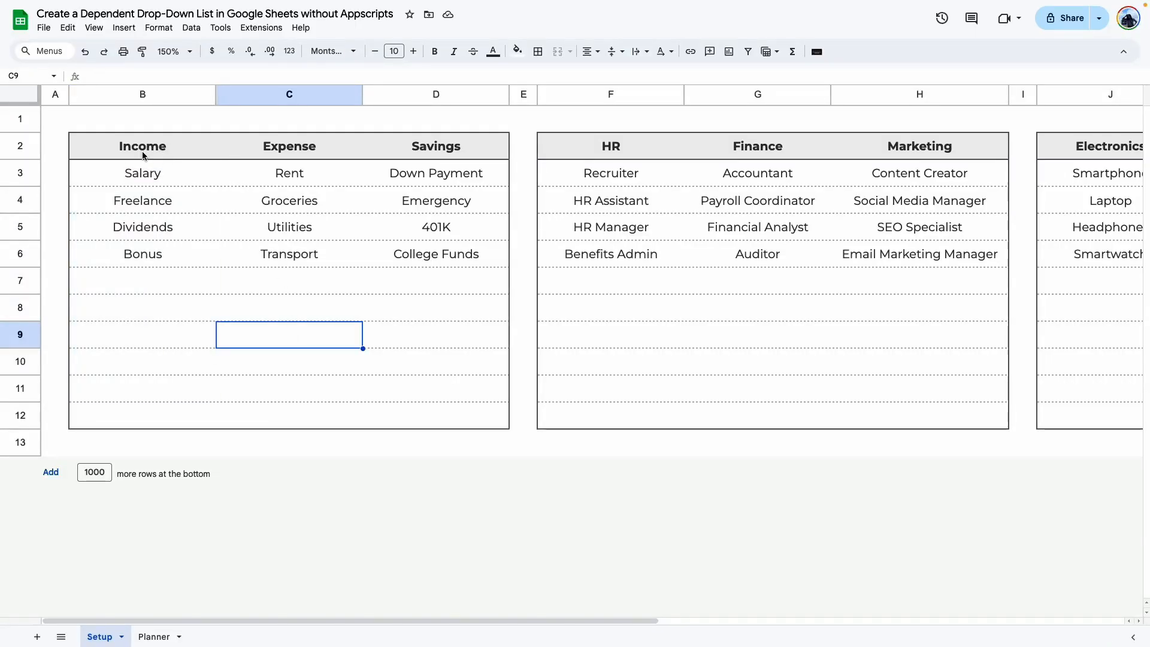
{"action": "left_click", "coordinate": [213, 145]}
{"action": "left_click", "coordinate": [290, 149]}
{"action": "left_click", "coordinate": [373, 157]}
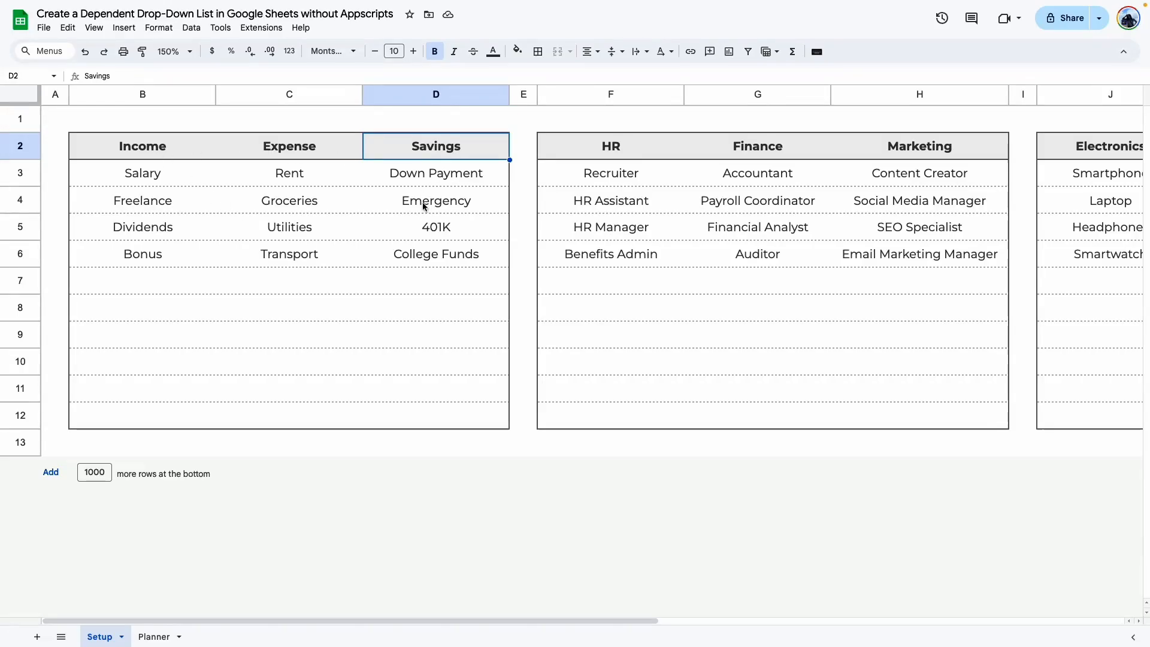
Set the category in row 13 of the Planner sheet to Income and view its subcategory options.
{"action": "left_click", "coordinate": [144, 637]}
{"action": "scroll", "coordinate": [149, 497], "scroll_direction": "down", "scroll_amount": 3}
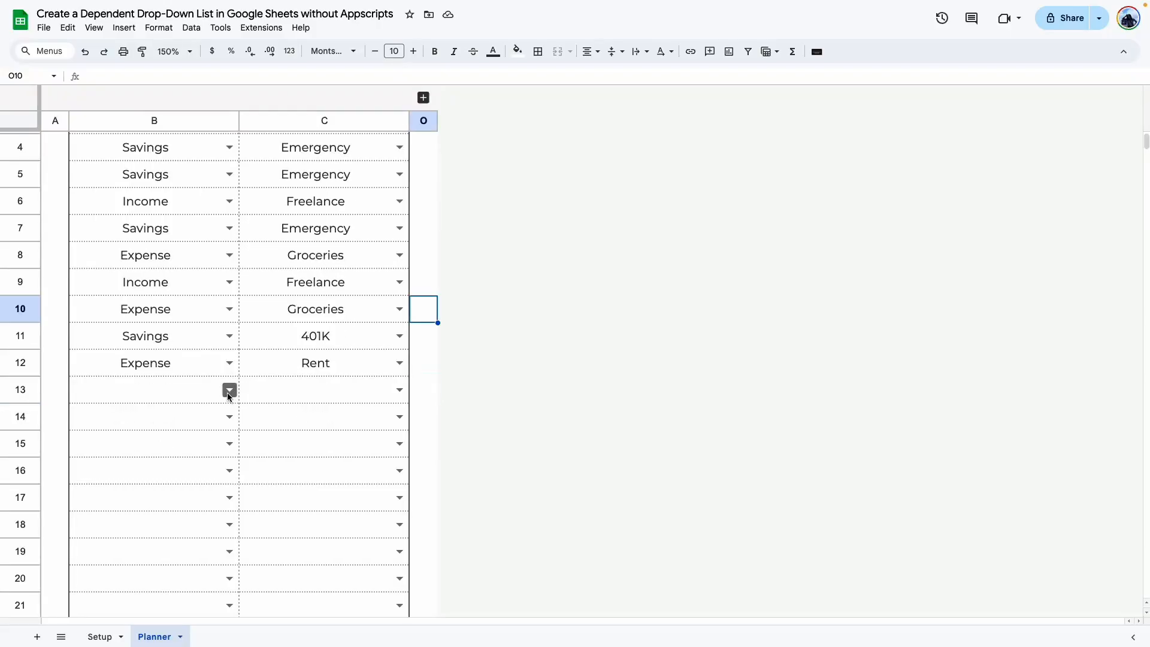
{"action": "left_click", "coordinate": [229, 390]}
{"action": "left_click", "coordinate": [133, 413]}
{"action": "left_click", "coordinate": [367, 397]}
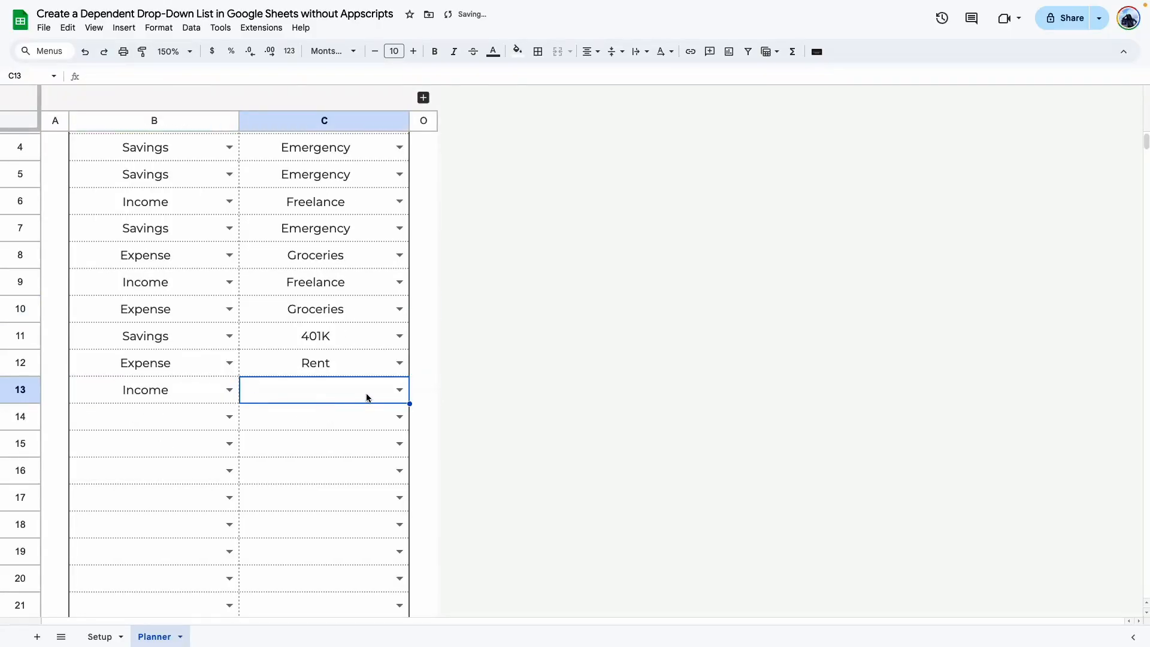
{"action": "left_click", "coordinate": [400, 390]}
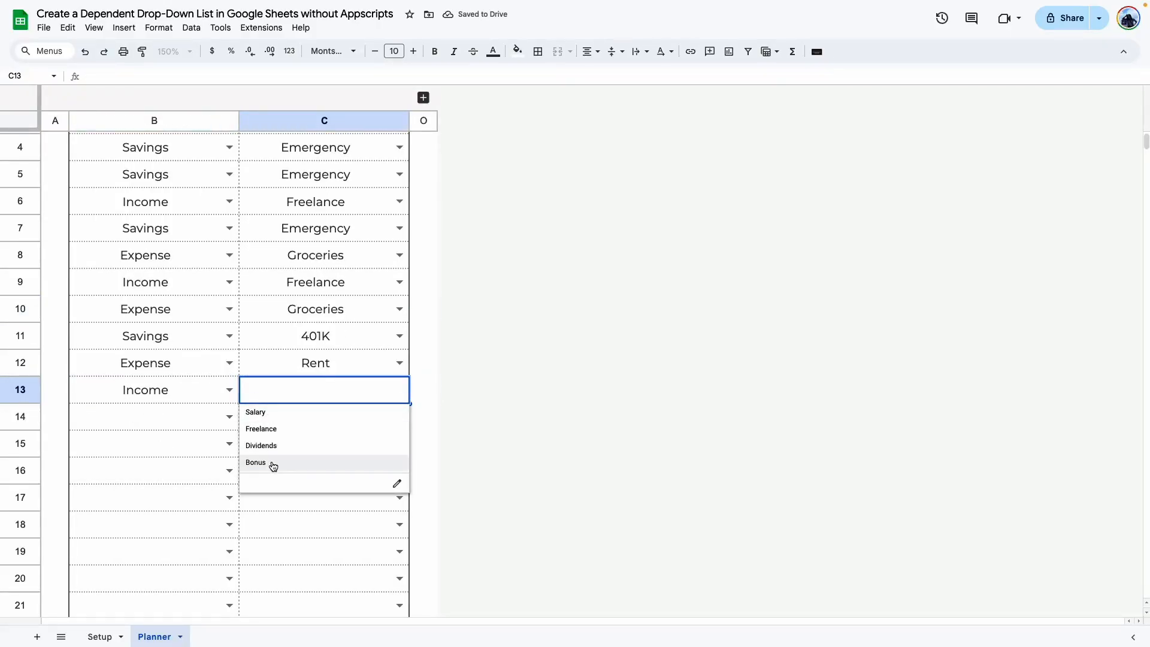
{"action": "left_click", "coordinate": [190, 442]}
Change the row 13 category to Expense and check which subcategories are offered.
{"action": "left_click", "coordinate": [229, 390]}
{"action": "left_click", "coordinate": [120, 427]}
{"action": "left_click", "coordinate": [399, 390]}
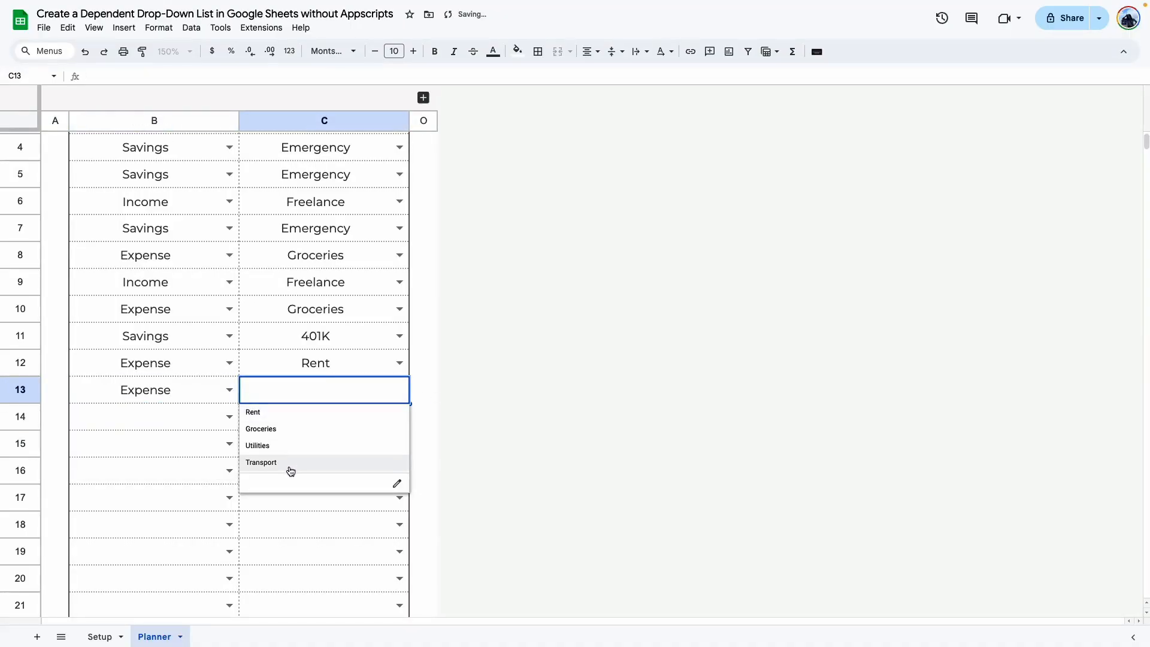
{"action": "left_click", "coordinate": [182, 415]}
Set the row 13 category to Savings and check its subcategory choices without picking one.
{"action": "left_click", "coordinate": [228, 390]}
{"action": "left_click", "coordinate": [92, 448]}
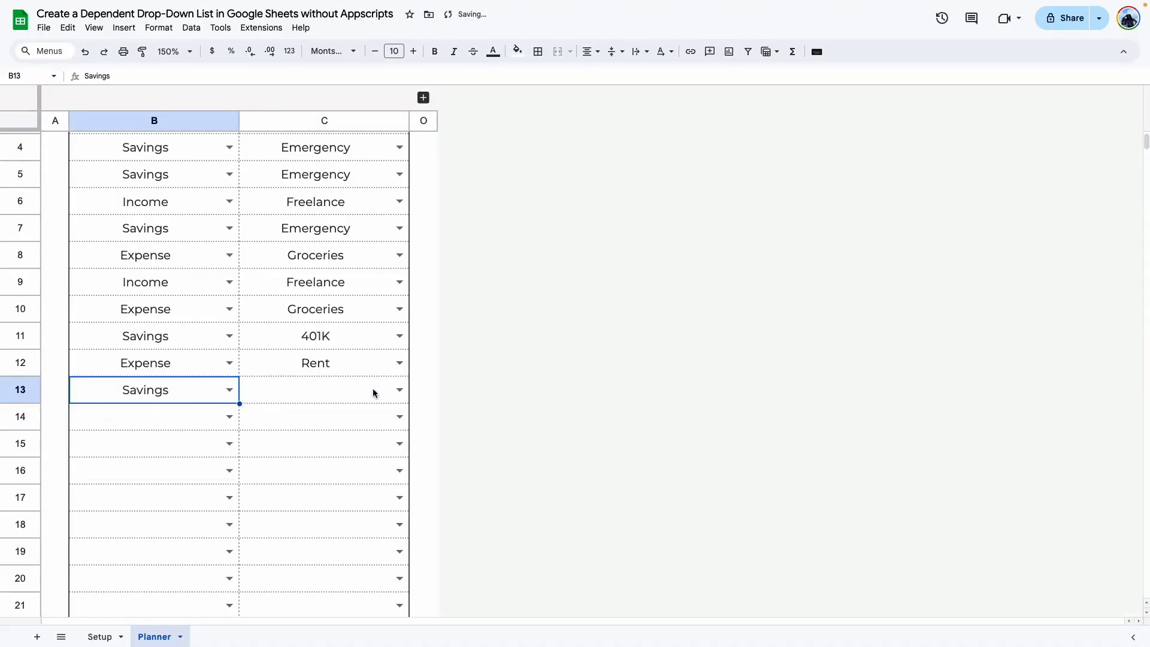
{"action": "left_click", "coordinate": [399, 390]}
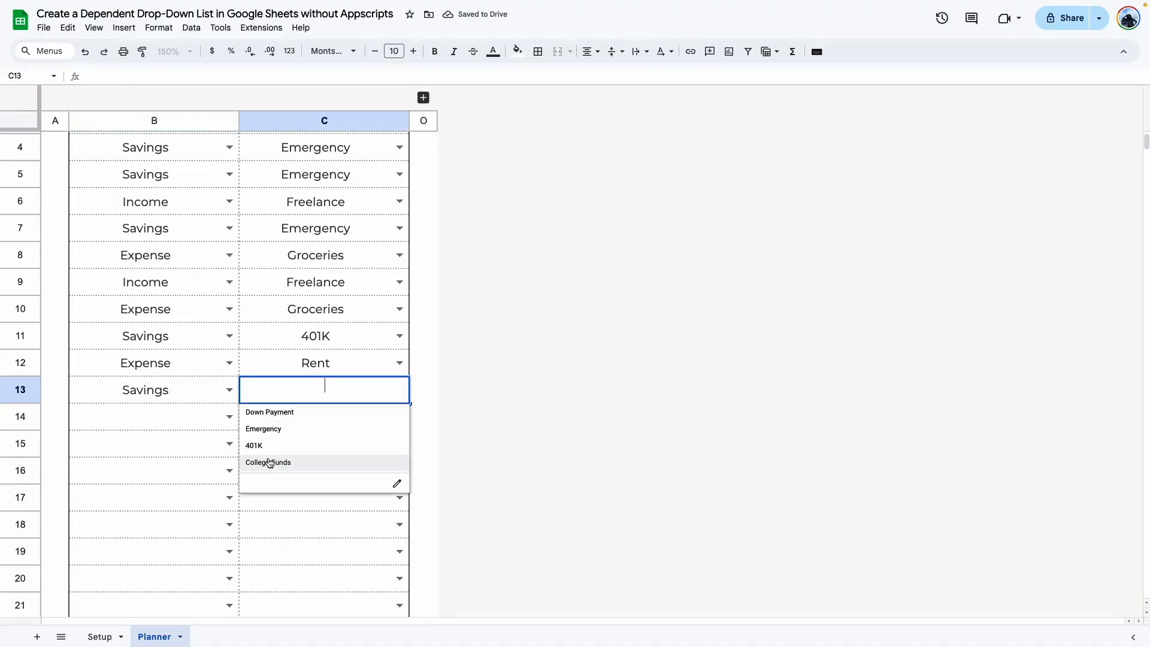
{"action": "left_click", "coordinate": [277, 509]}
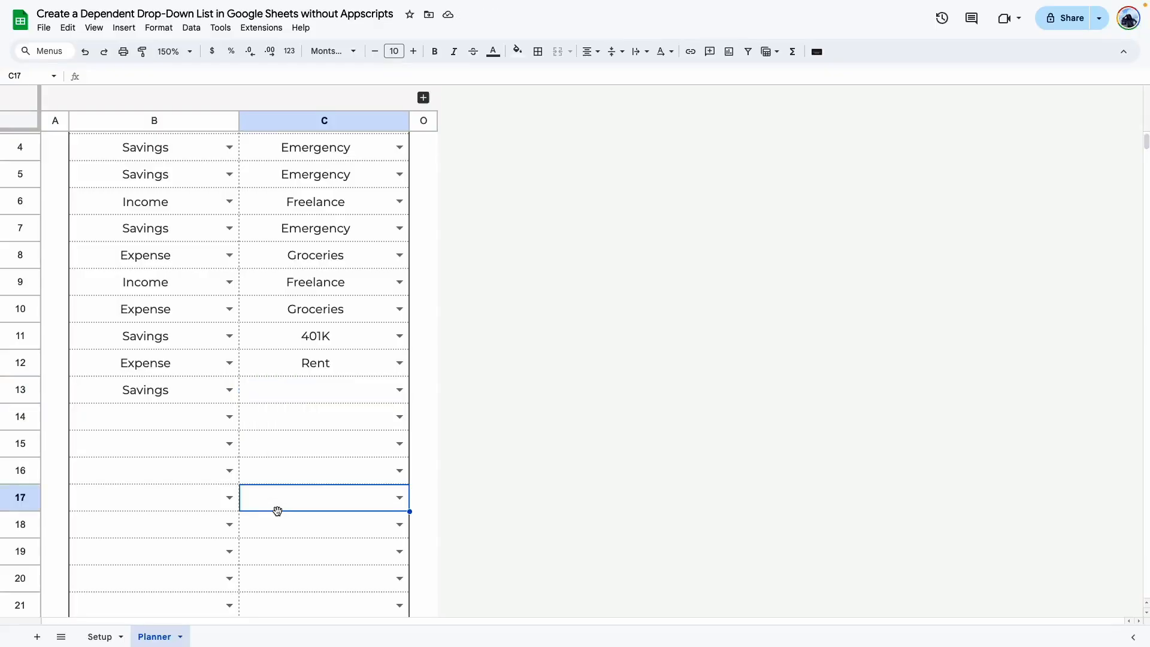
{"action": "scroll", "coordinate": [257, 467], "scroll_direction": "up", "scroll_amount": 3}
Examine the HR, Finance and Marketing table and the Electronics, Clothing and Home Goods table on the Setup sheet.
{"action": "left_click", "coordinate": [99, 636]}
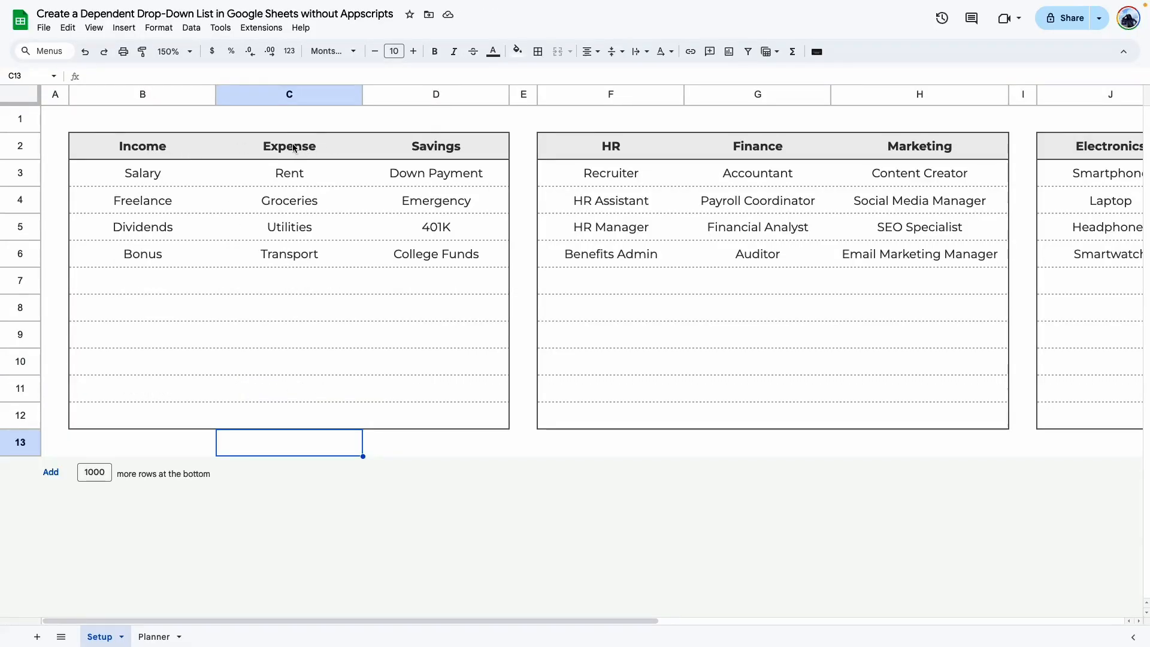
{"action": "scroll", "coordinate": [360, 269], "scroll_direction": "right", "scroll_amount": 5}
{"action": "left_click_drag", "start_coordinate": [180, 146], "coordinate": [559, 152]}
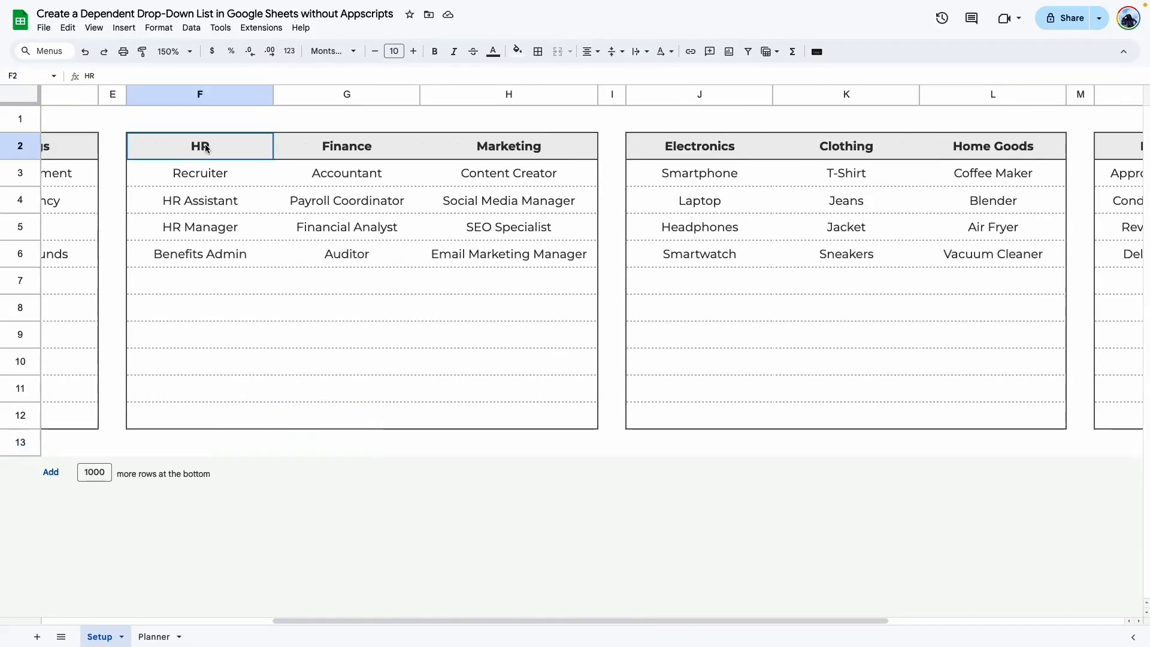
{"action": "left_click", "coordinate": [200, 146]}
{"action": "left_click", "coordinate": [376, 141]}
{"action": "left_click", "coordinate": [531, 149]}
{"action": "left_click_drag", "start_coordinate": [200, 173], "coordinate": [239, 424]}
{"action": "left_click_drag", "start_coordinate": [372, 177], "coordinate": [377, 429]}
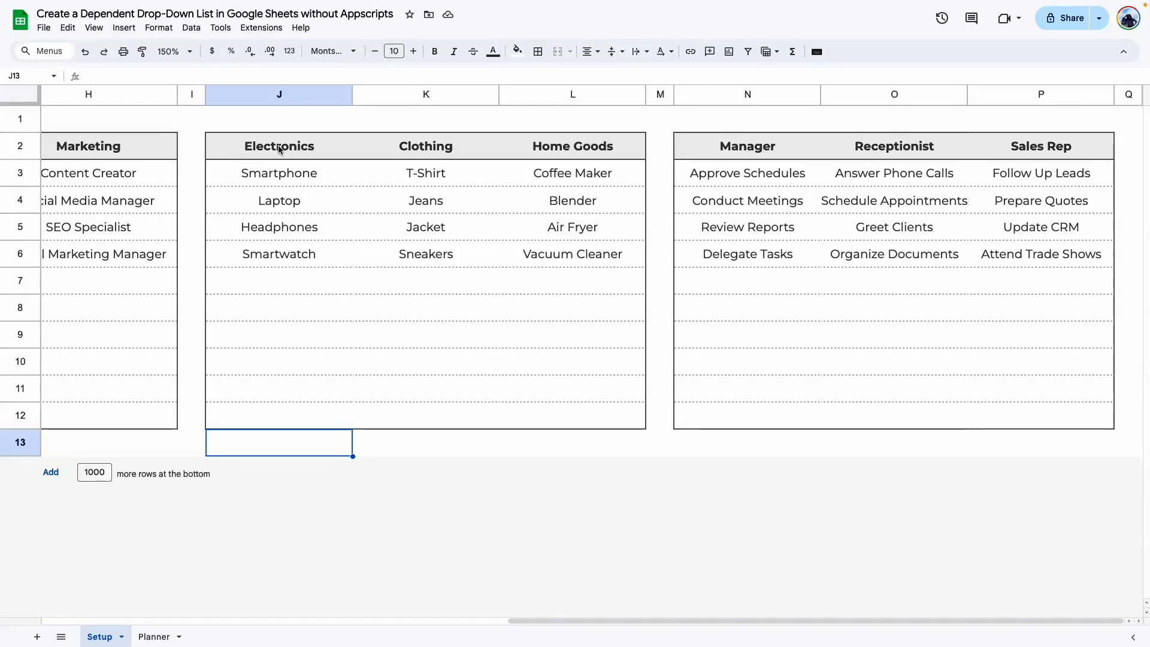
{"action": "left_click", "coordinate": [279, 150]}
{"action": "left_click", "coordinate": [399, 156]}
{"action": "left_click", "coordinate": [584, 144]}
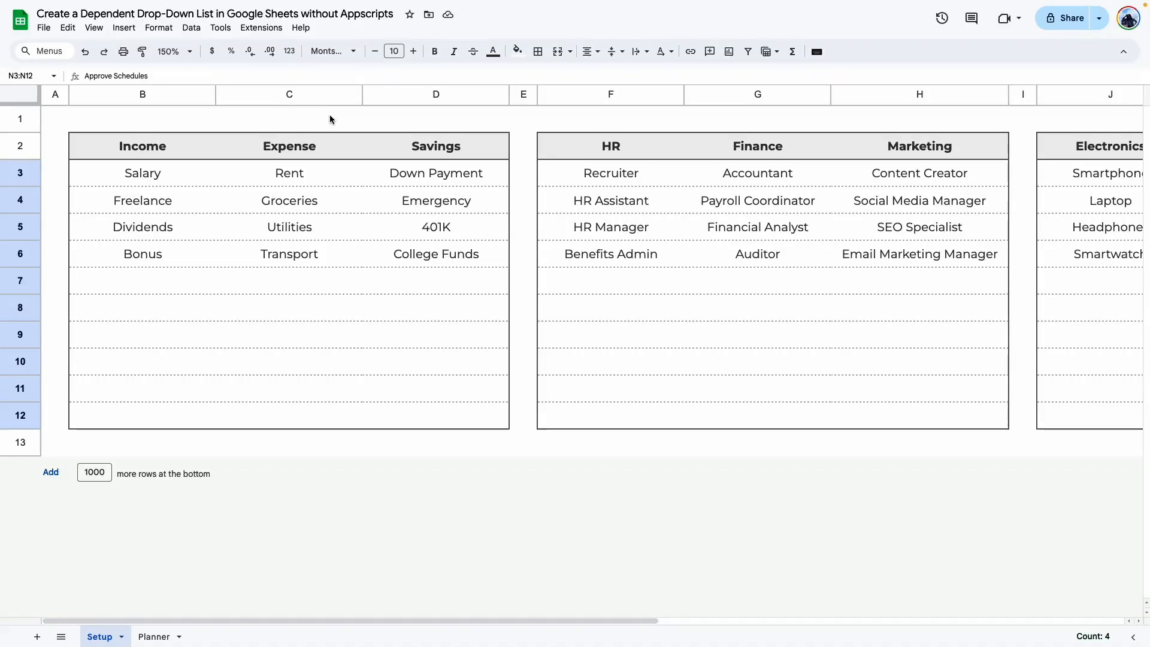
Review the headings of the first Setup table and the subcategory ranges under Income and Expense.
{"action": "left_click", "coordinate": [254, 333]}
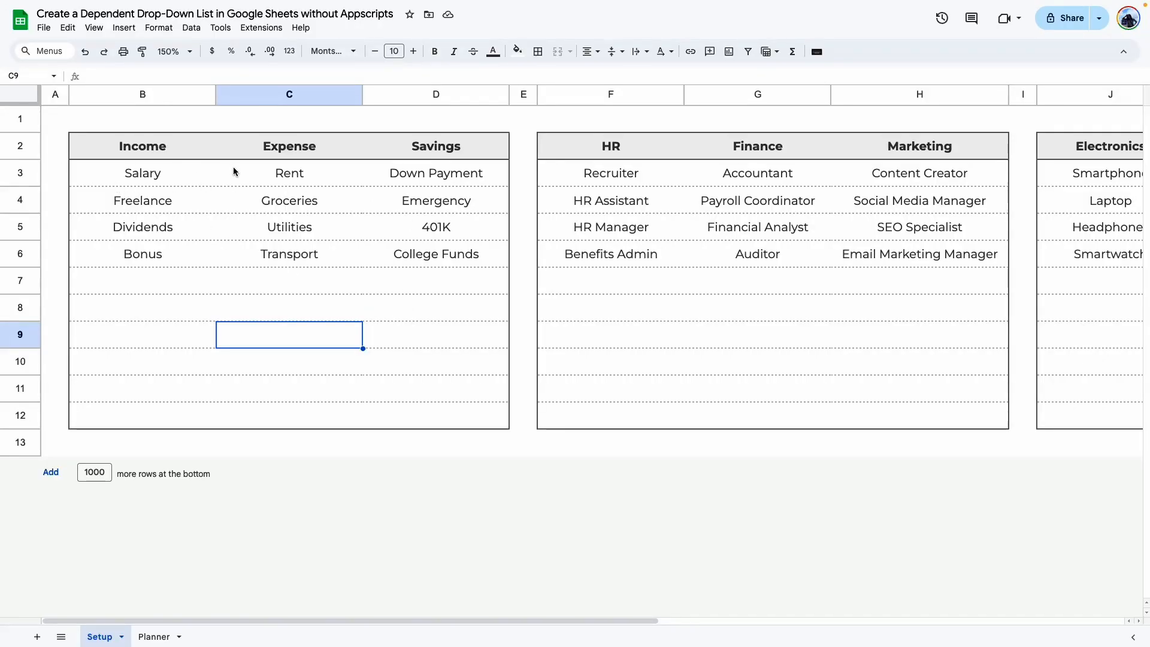
{"action": "left_click", "coordinate": [116, 146]}
{"action": "left_click", "coordinate": [298, 147]}
{"action": "left_click", "coordinate": [430, 148]}
{"action": "left_click_drag", "start_coordinate": [178, 172], "coordinate": [190, 414]}
{"action": "left_click_drag", "start_coordinate": [349, 172], "coordinate": [336, 419]}
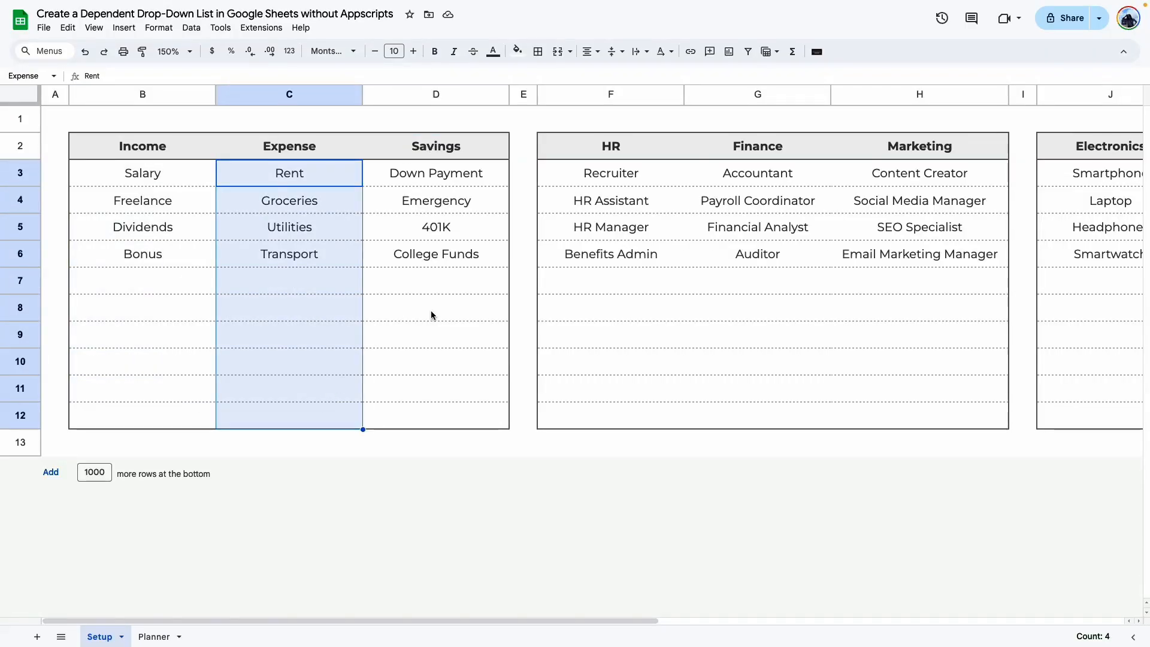
{"action": "left_click", "coordinate": [431, 312]}
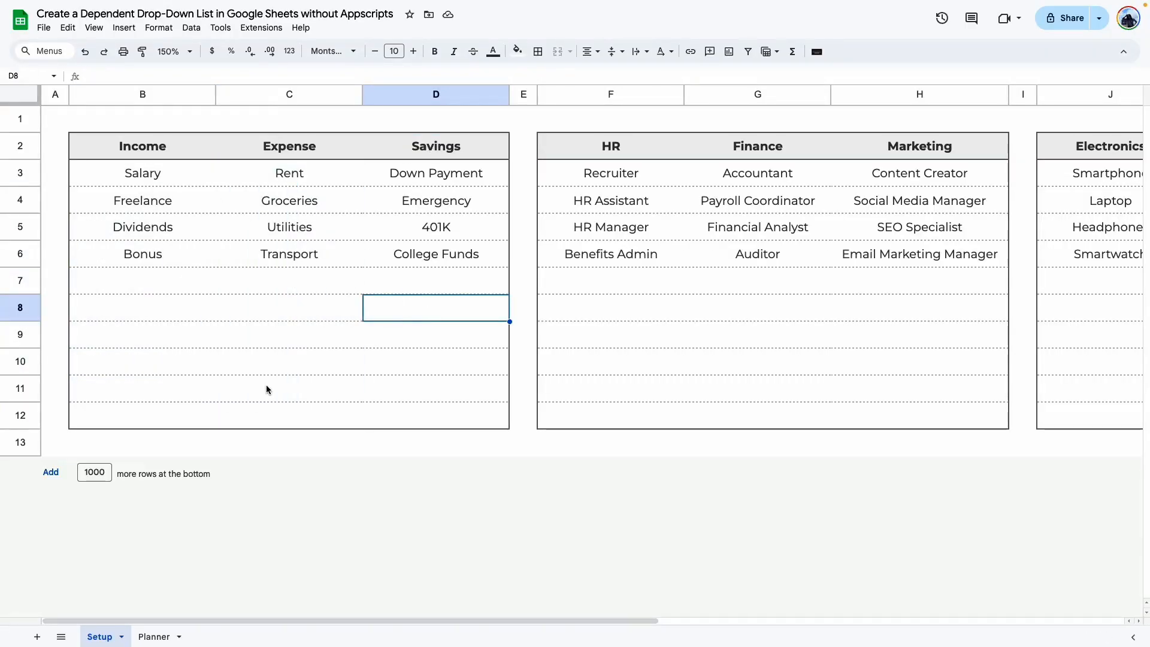
Insert a column between Expense and Savings on the Setup sheet and enter Debt as its heading in D2.
{"action": "left_click", "coordinate": [384, 104]}
{"action": "right_click", "coordinate": [410, 101]}
{"action": "left_click", "coordinate": [509, 196]}
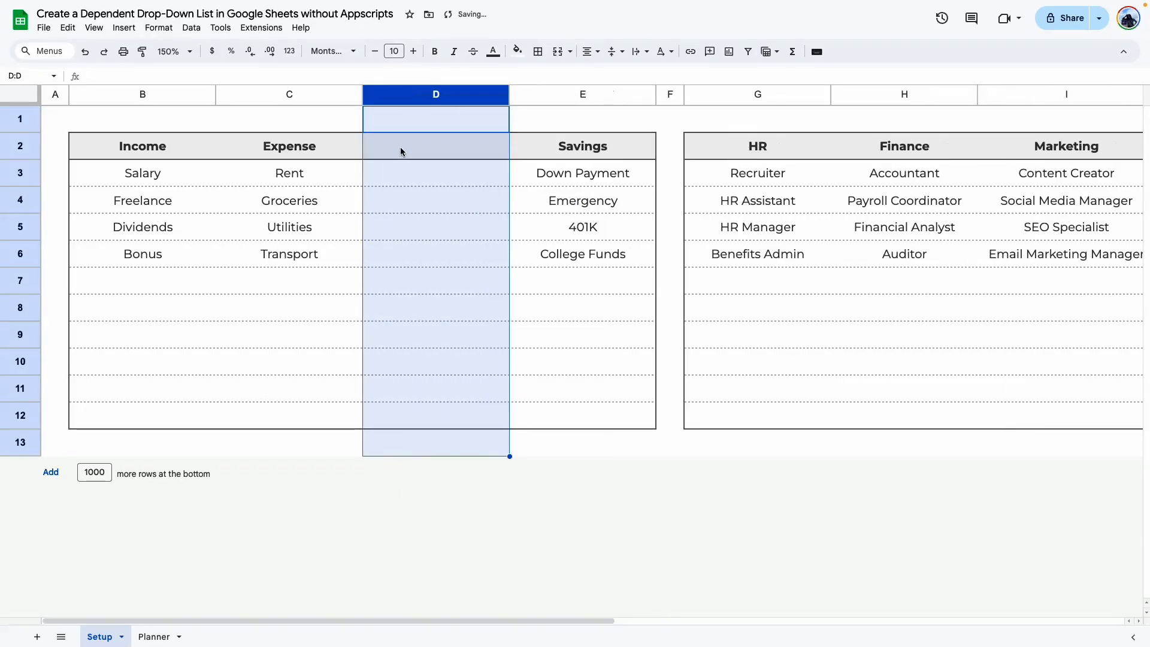
{"action": "left_click", "coordinate": [400, 151]}
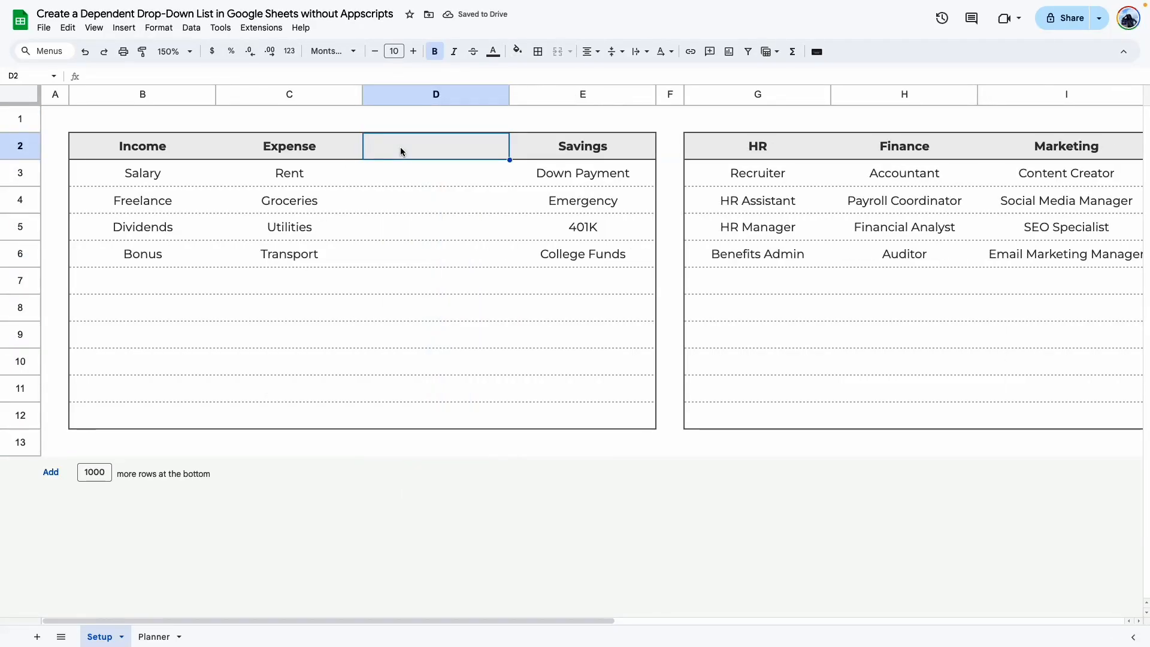
{"action": "left_click", "coordinate": [378, 281]}
{"action": "left_click", "coordinate": [405, 153]}
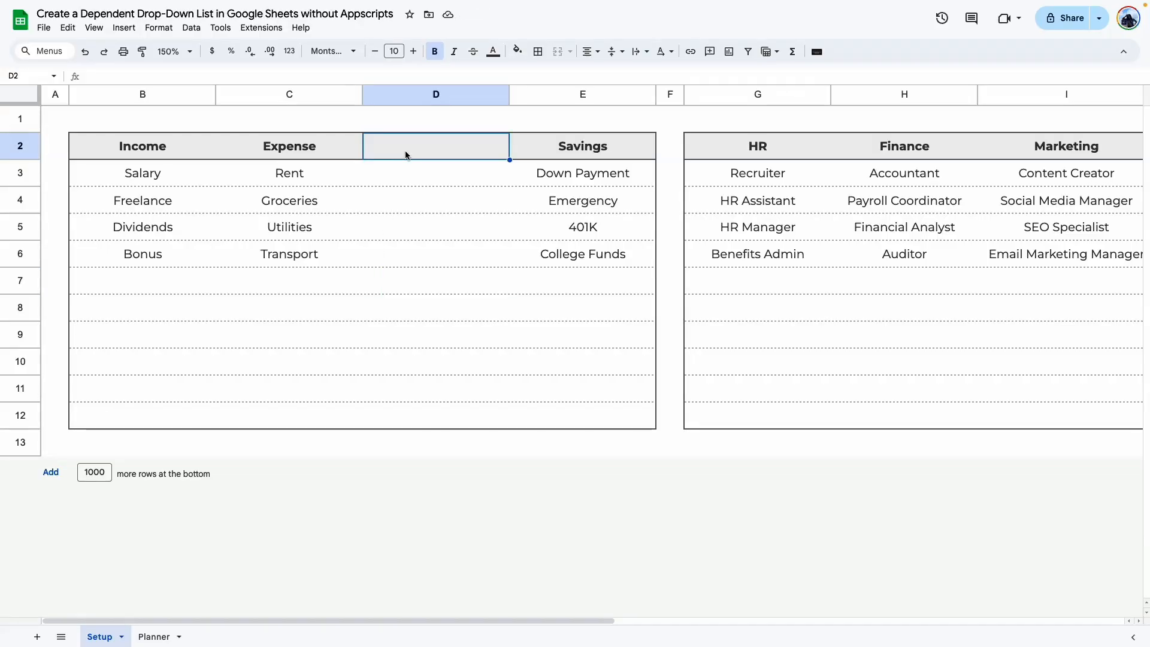
{"action": "type", "text": "Debt"}
{"action": "left_click", "coordinate": [405, 218]}
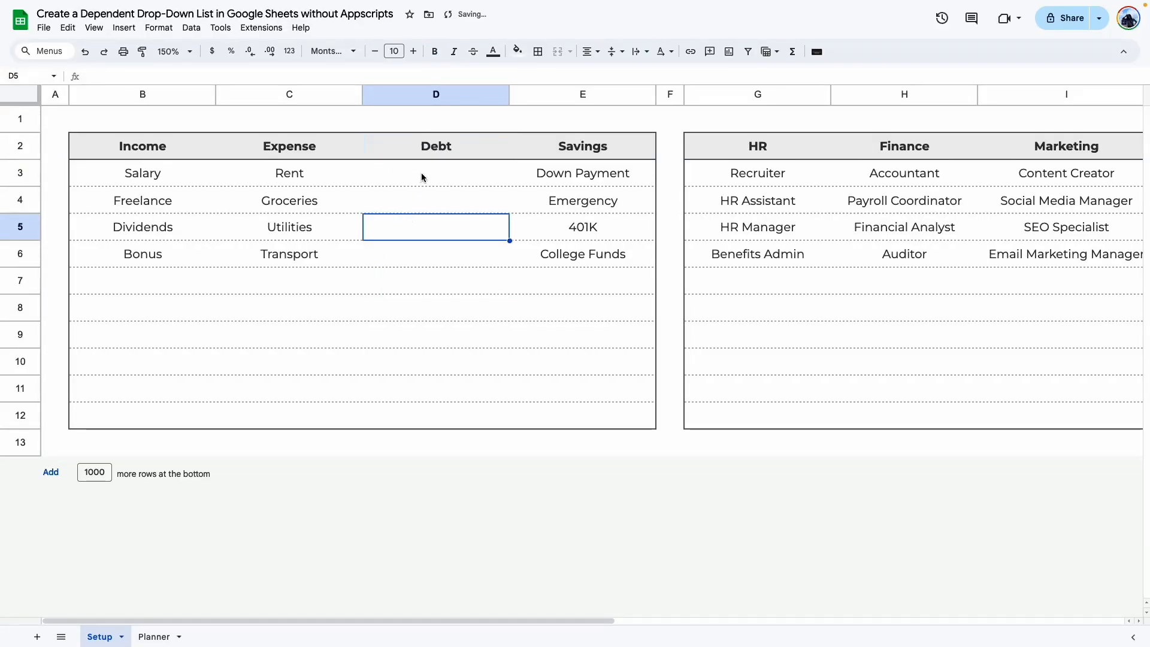
Fill D3:D6 under Debt with Student Loans, Credit Card, Private loan and Auto loan.
{"action": "left_click", "coordinate": [436, 174]}
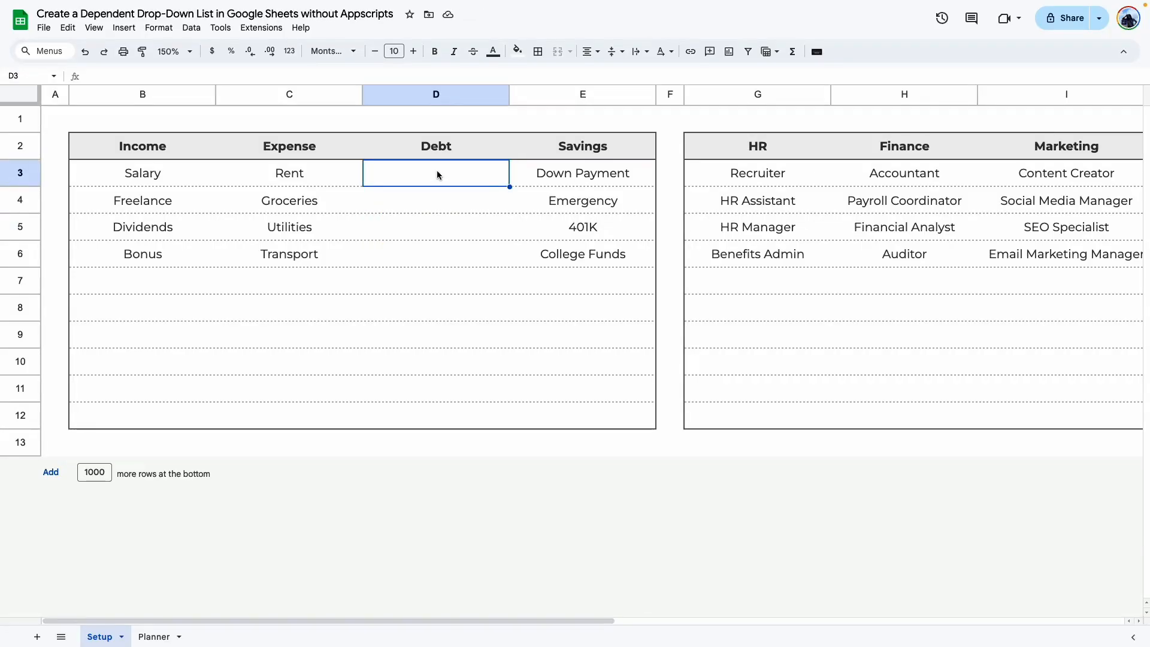
{"action": "type", "text": "Student Loans"}
{"action": "left_click", "coordinate": [445, 202]}
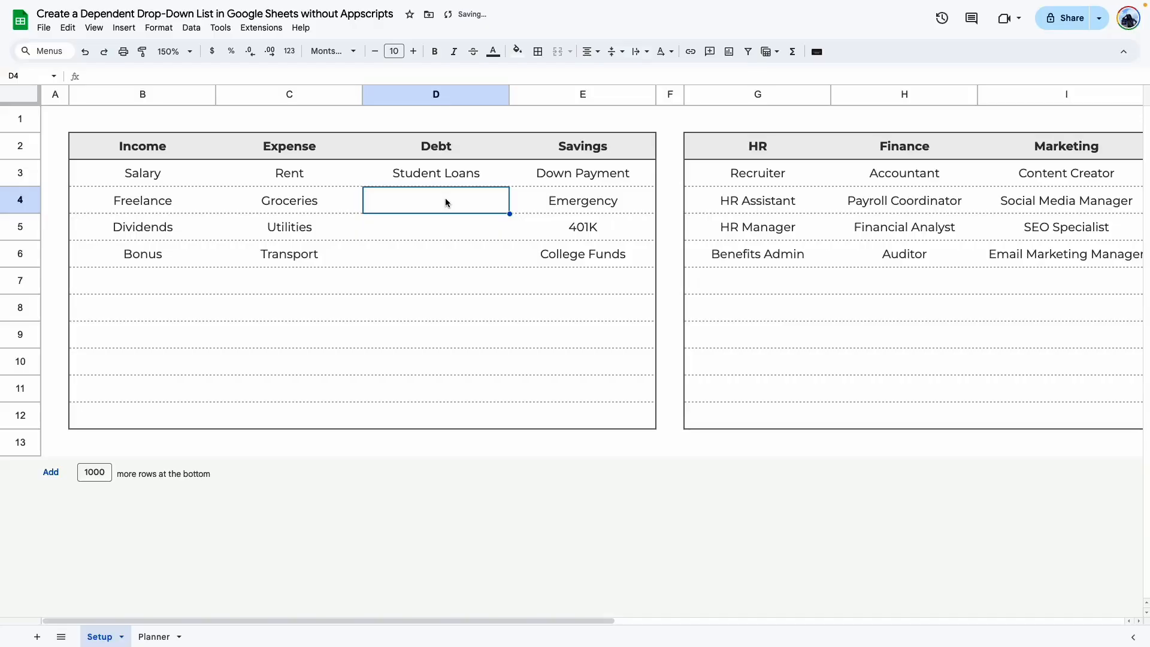
{"action": "type", "text": "Credit Card"}
{"action": "left_click", "coordinate": [437, 227]}
{"action": "type", "text": "Private loan"}
{"action": "left_click", "coordinate": [411, 259]}
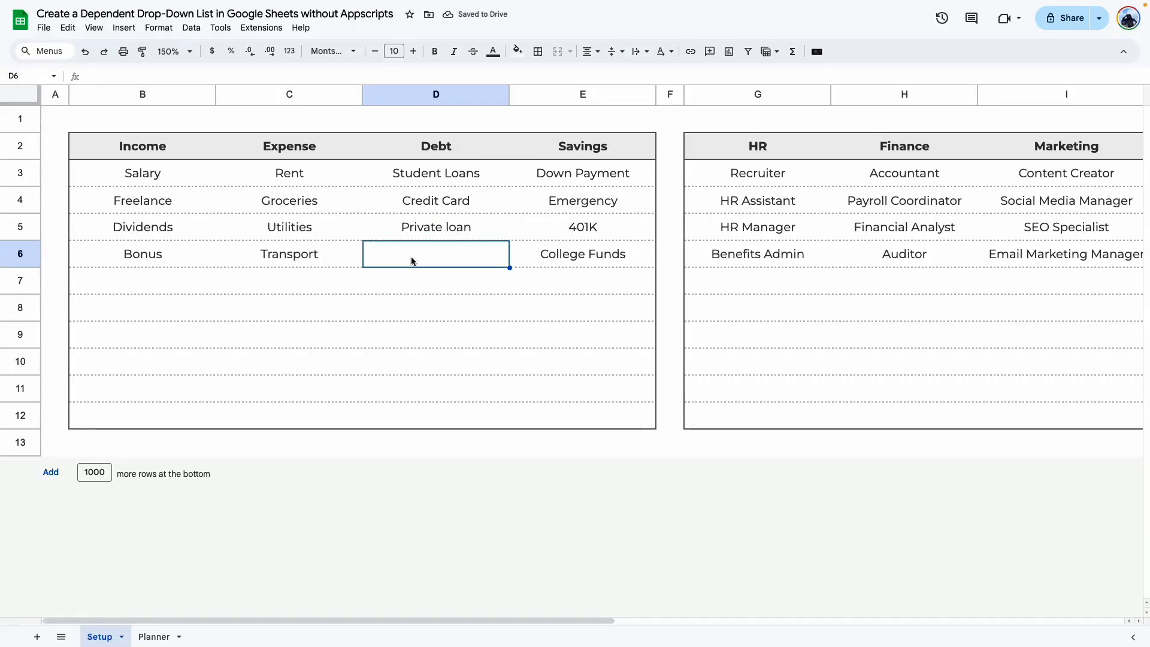
{"action": "type", "text": "Auto loan"}
{"action": "left_click", "coordinate": [306, 280]}
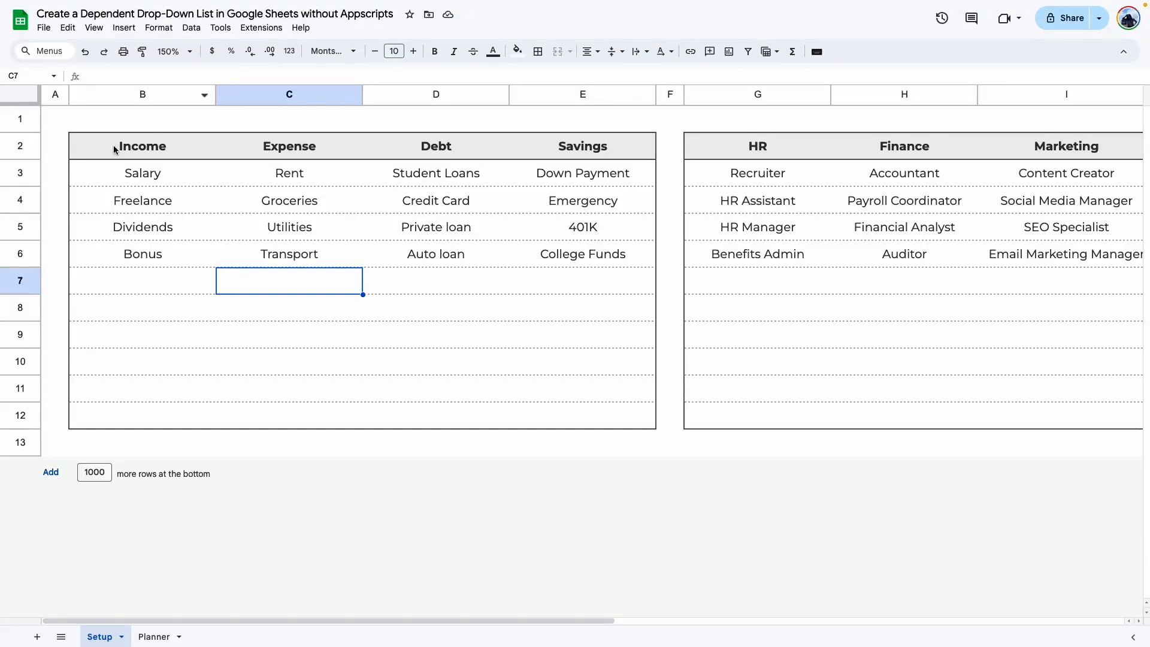
Review the extent of the category table B2:E12 and the subcategories listed under Expense.
{"action": "left_click_drag", "start_coordinate": [114, 149], "coordinate": [639, 422]}
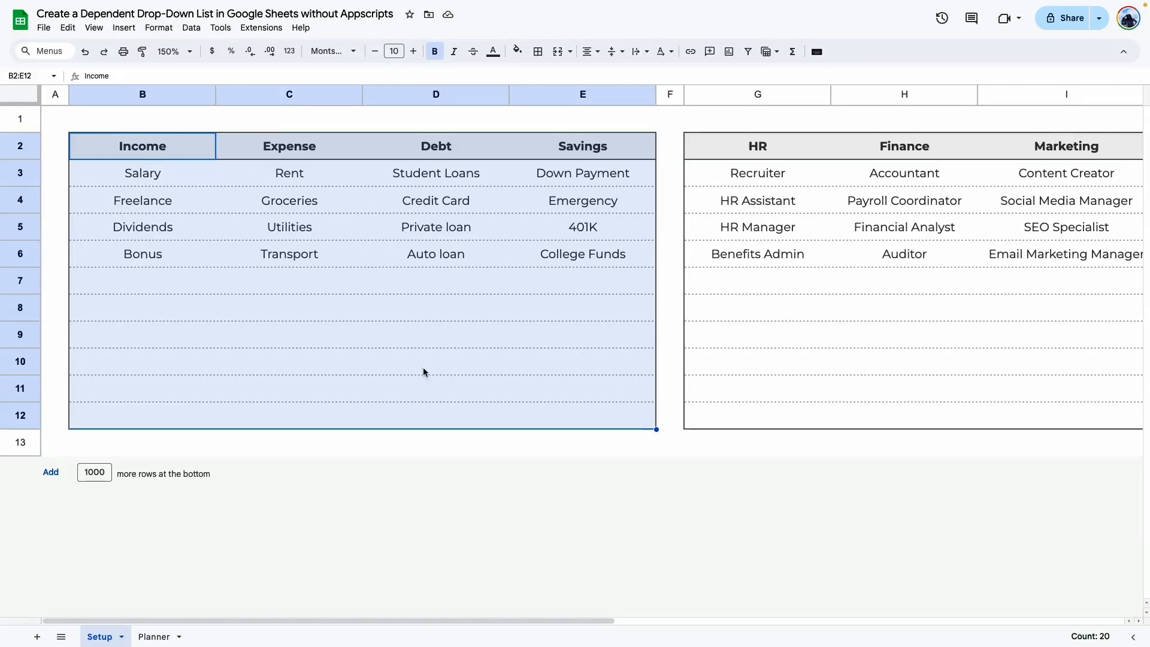
{"action": "left_click", "coordinate": [349, 342]}
{"action": "left_click_drag", "start_coordinate": [327, 180], "coordinate": [328, 255]}
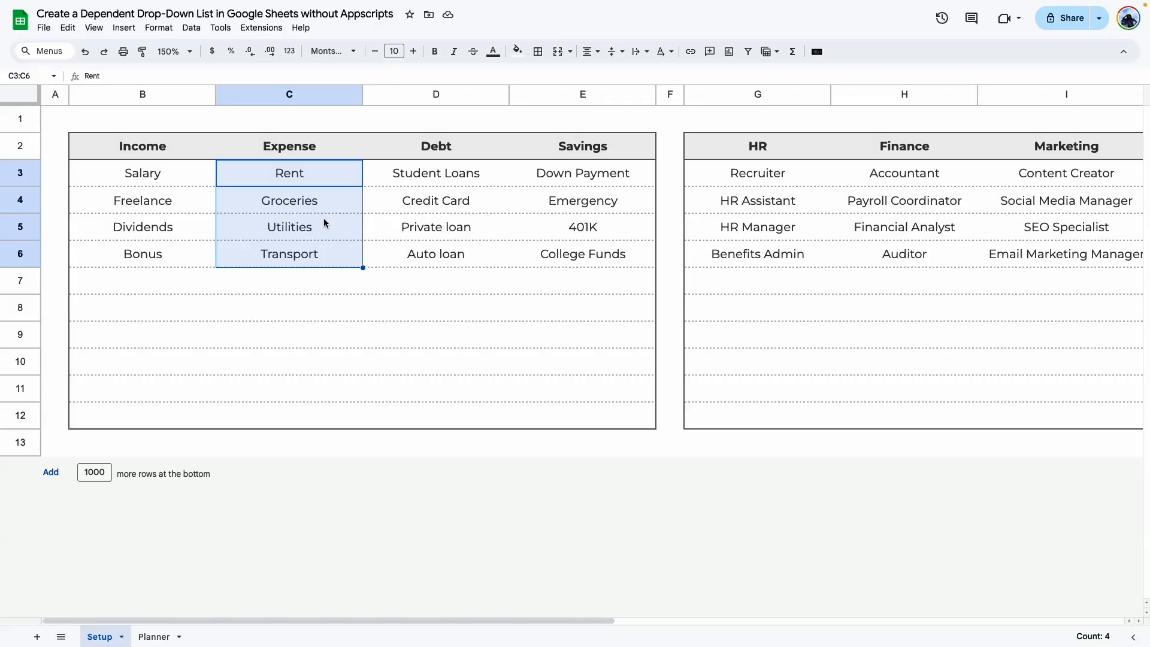
{"action": "left_click", "coordinate": [328, 325]}
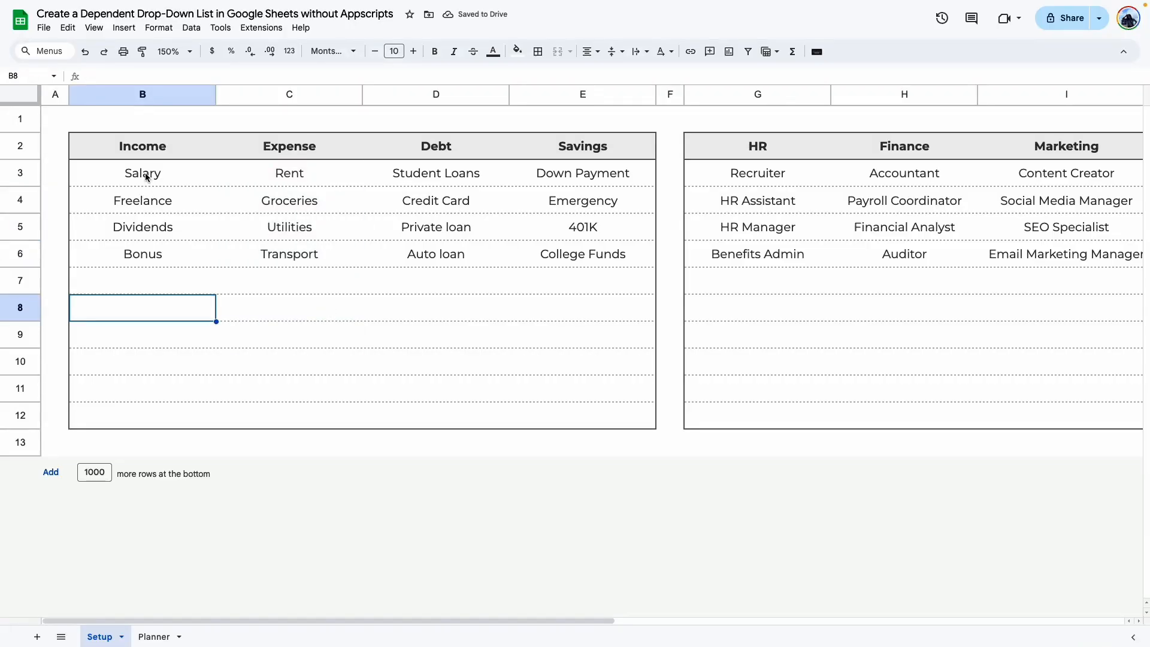
{"action": "left_click_drag", "start_coordinate": [142, 148], "coordinate": [566, 412]}
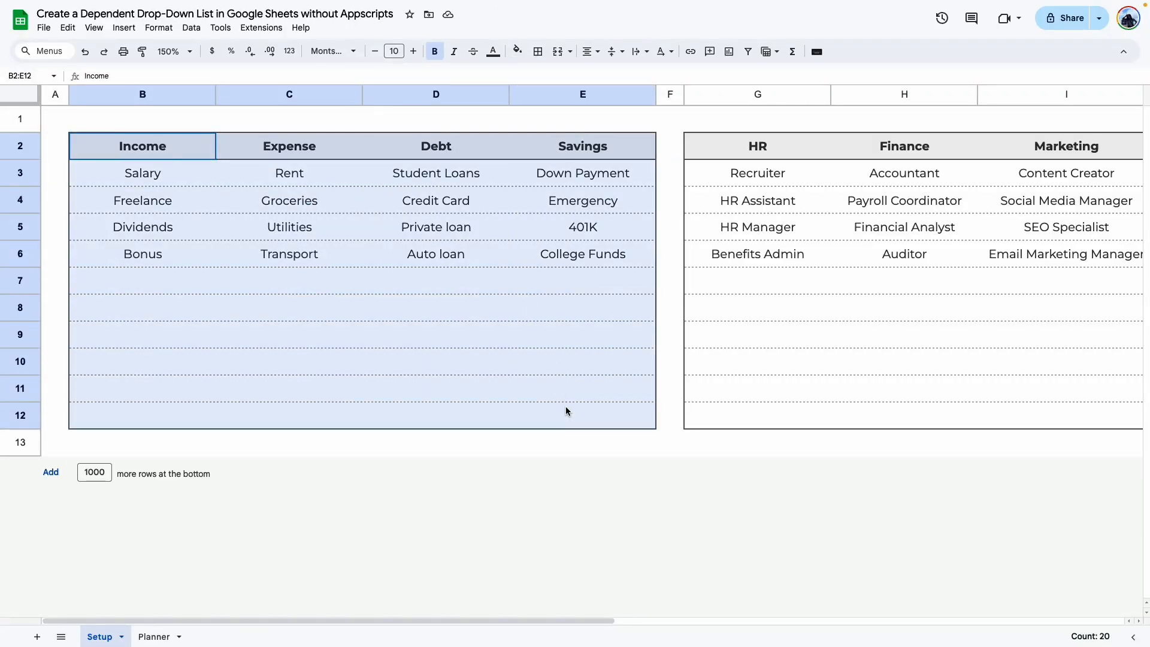
{"action": "left_click", "coordinate": [437, 345]}
Create a named range called Finance for the whole category table Setup!B2:E12.
{"action": "left_click_drag", "start_coordinate": [136, 147], "coordinate": [554, 425]}
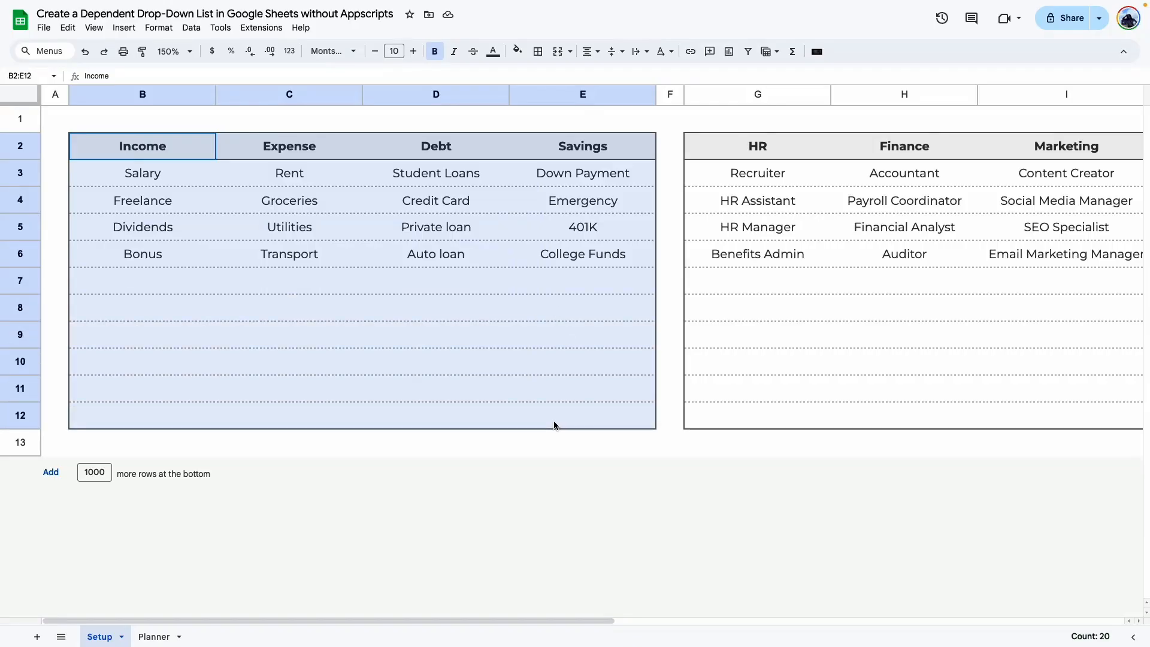
{"action": "left_click", "coordinate": [190, 28]}
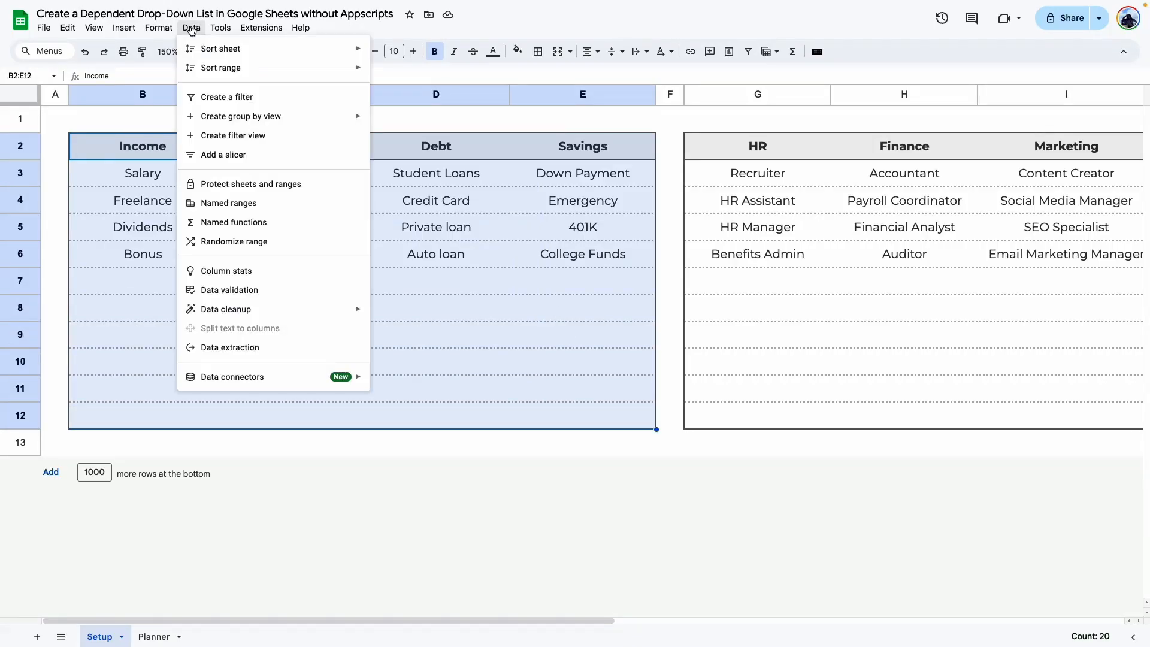
{"action": "left_click", "coordinate": [230, 203]}
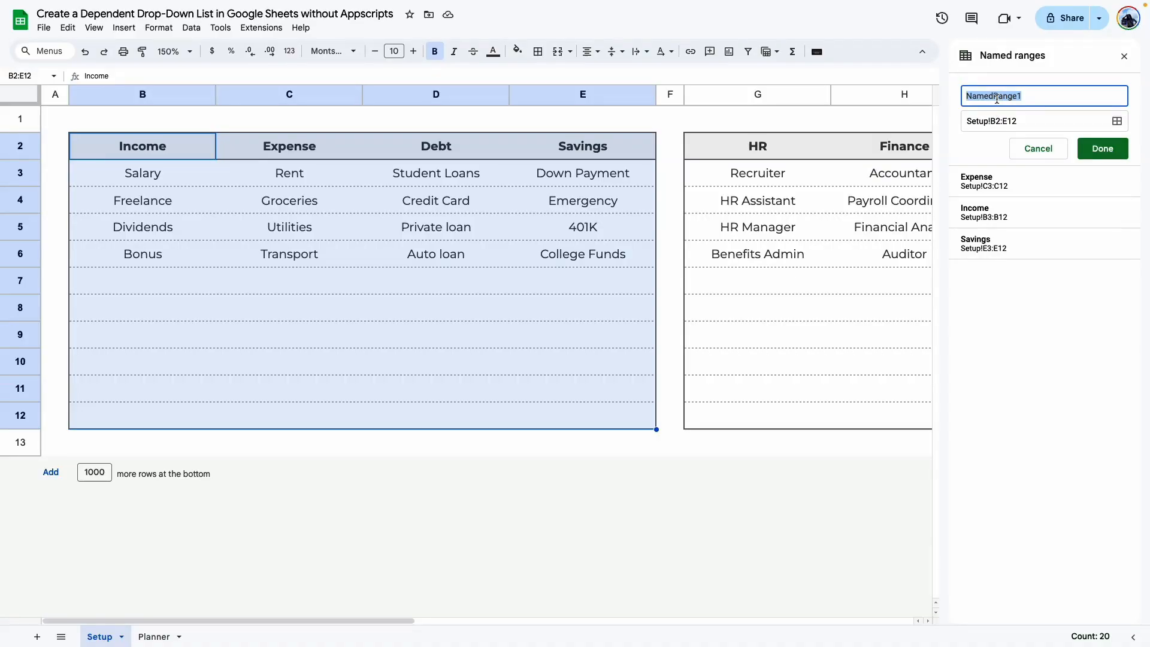
{"action": "type", "text": "F"}
{"action": "left_click", "coordinate": [1103, 151]}
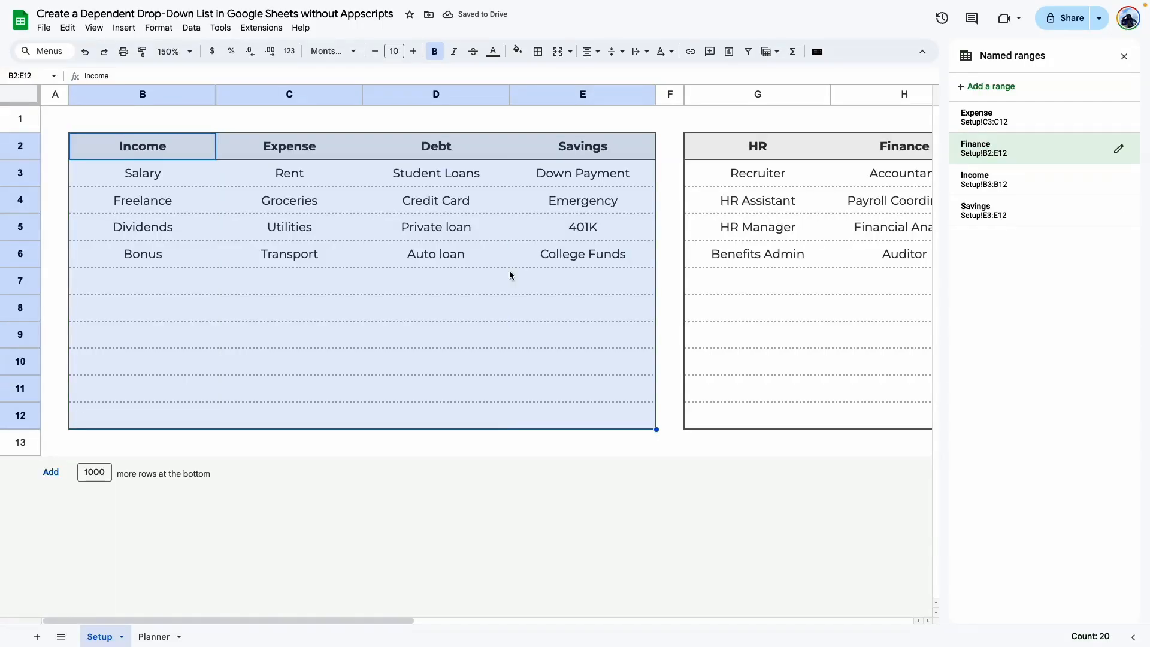
Delete the Finance named range.
{"action": "left_click", "coordinate": [397, 334]}
{"action": "left_click", "coordinate": [583, 254]}
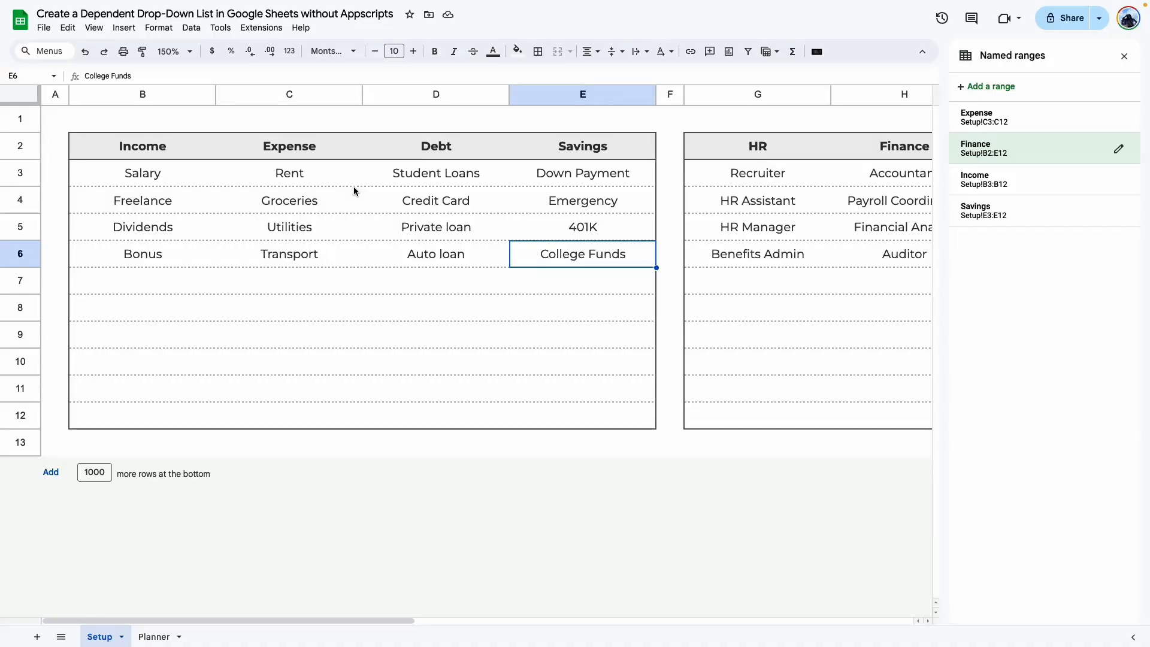
{"action": "left_click", "coordinate": [1118, 149]}
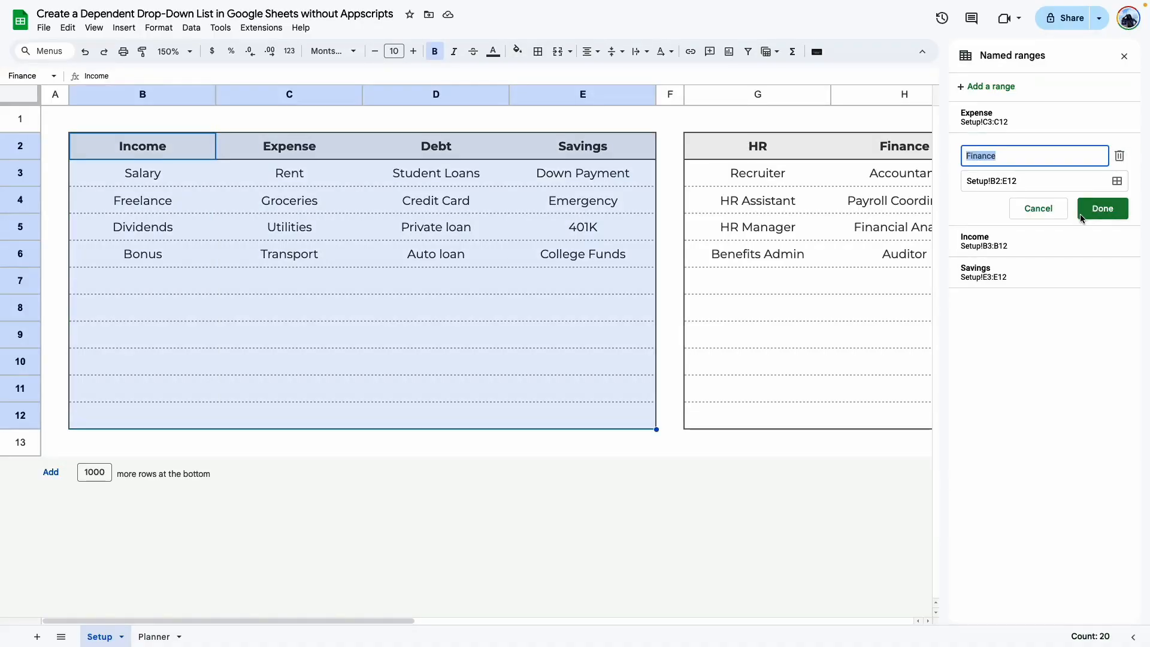
{"action": "left_click", "coordinate": [1120, 155]}
{"action": "left_click", "coordinate": [714, 356]}
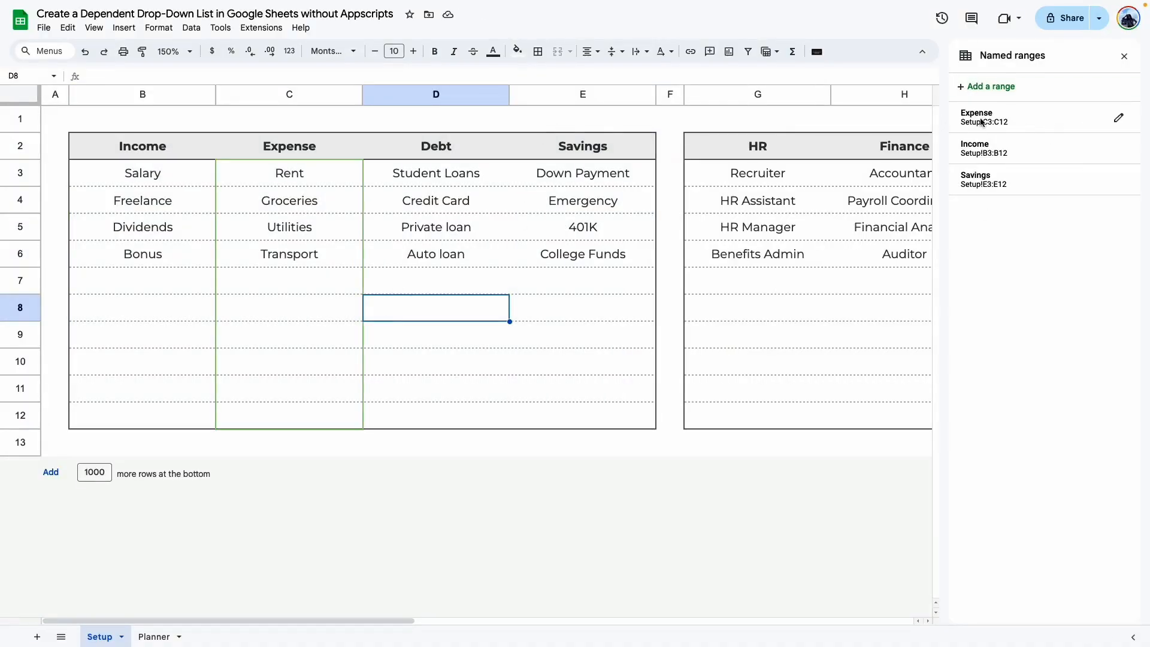
Create a named range called Debt for the debt subcategories in Setup!D3:D12.
{"action": "left_click", "coordinate": [163, 199]}
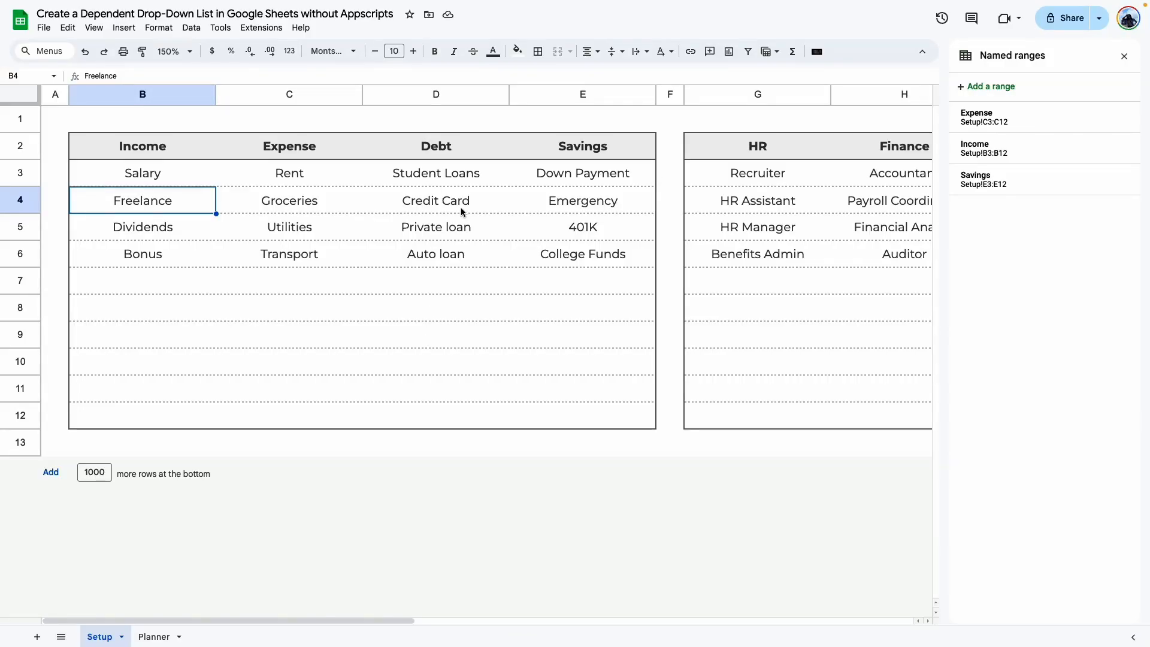
{"action": "left_click", "coordinate": [466, 169]}
{"action": "left_click_drag", "start_coordinate": [466, 169], "coordinate": [485, 423]}
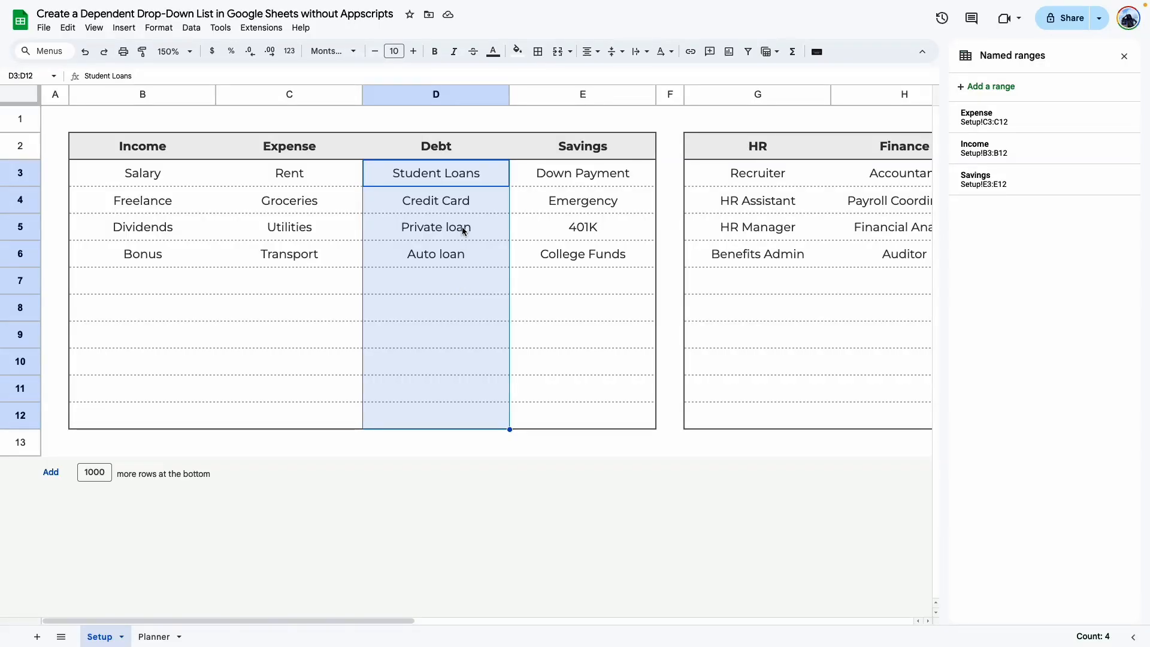
{"action": "left_click", "coordinate": [991, 86]}
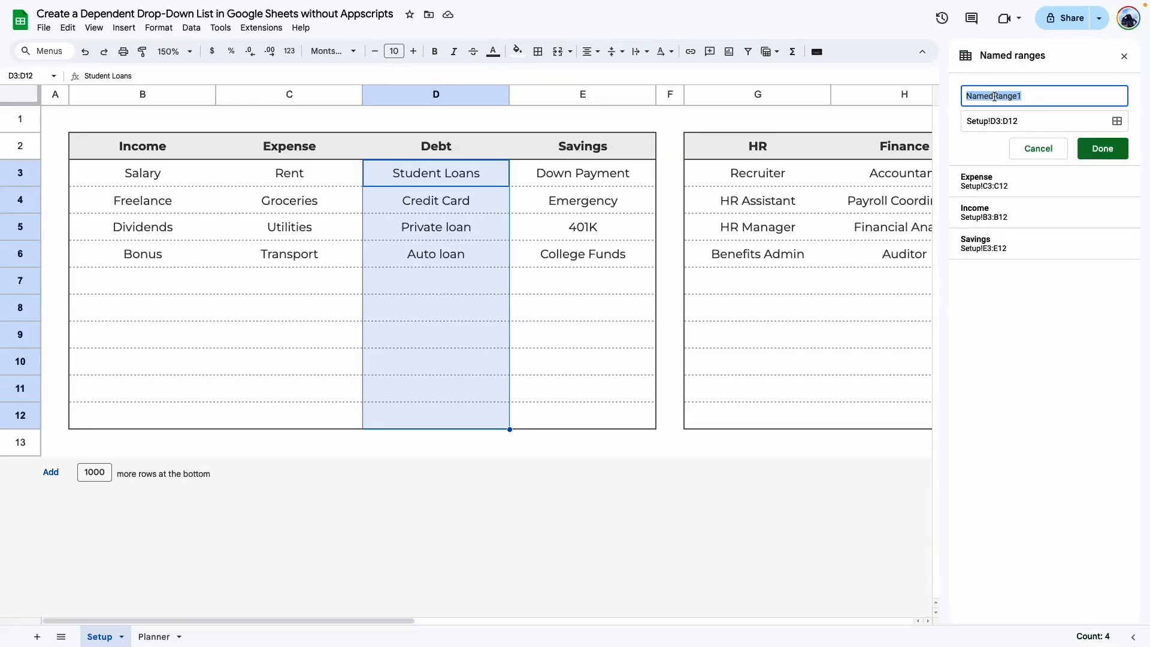
{"action": "type", "text": "Debt"}
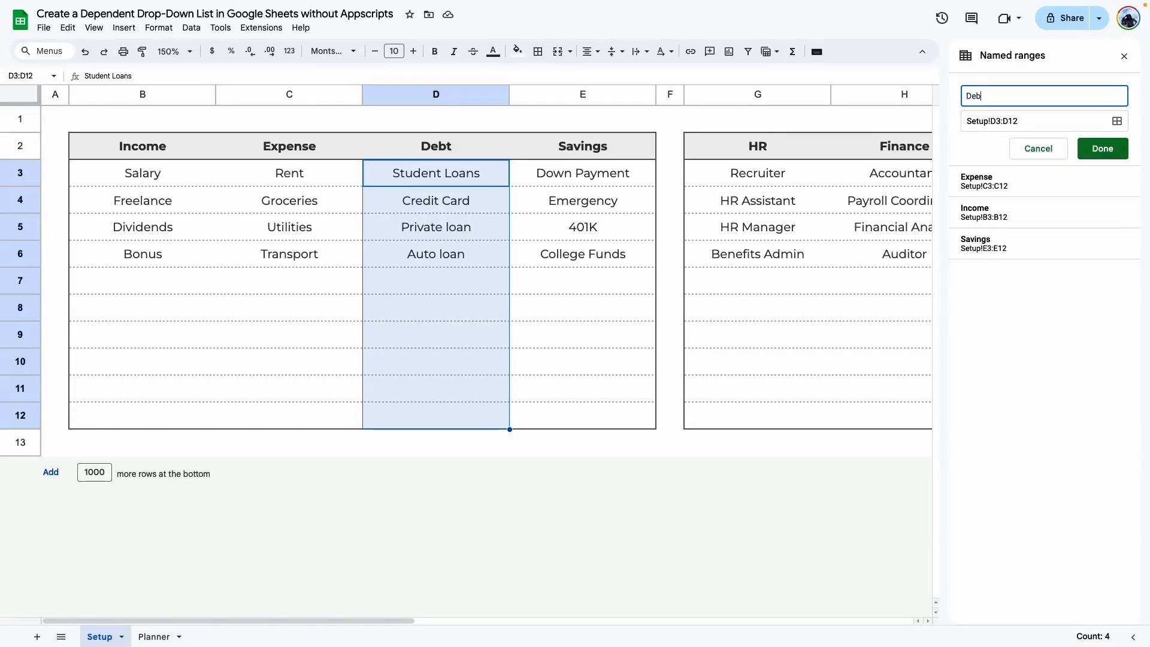
{"action": "left_click", "coordinate": [1111, 153]}
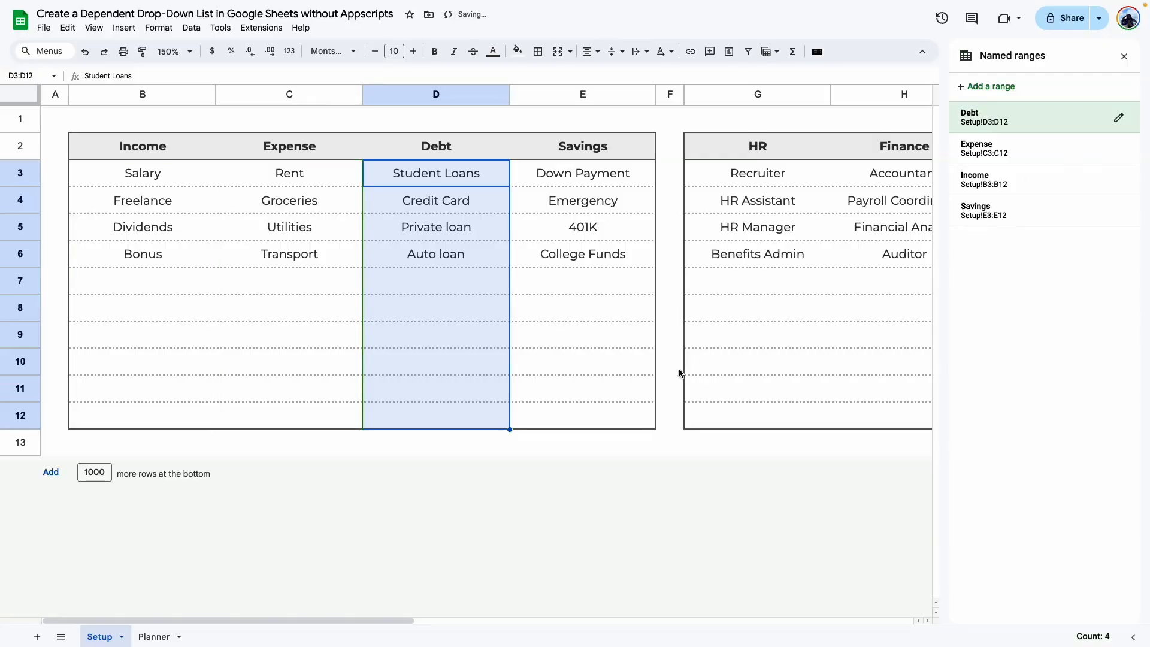
{"action": "left_click", "coordinate": [644, 362]}
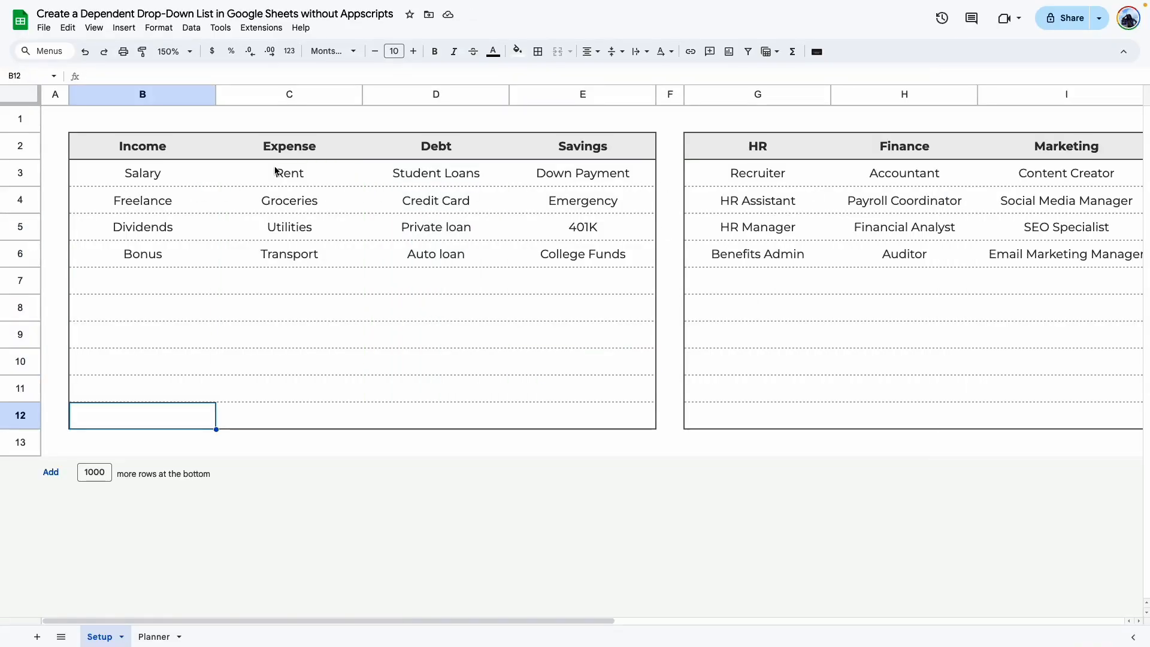
{"action": "left_click_drag", "start_coordinate": [766, 181], "coordinate": [778, 421]}
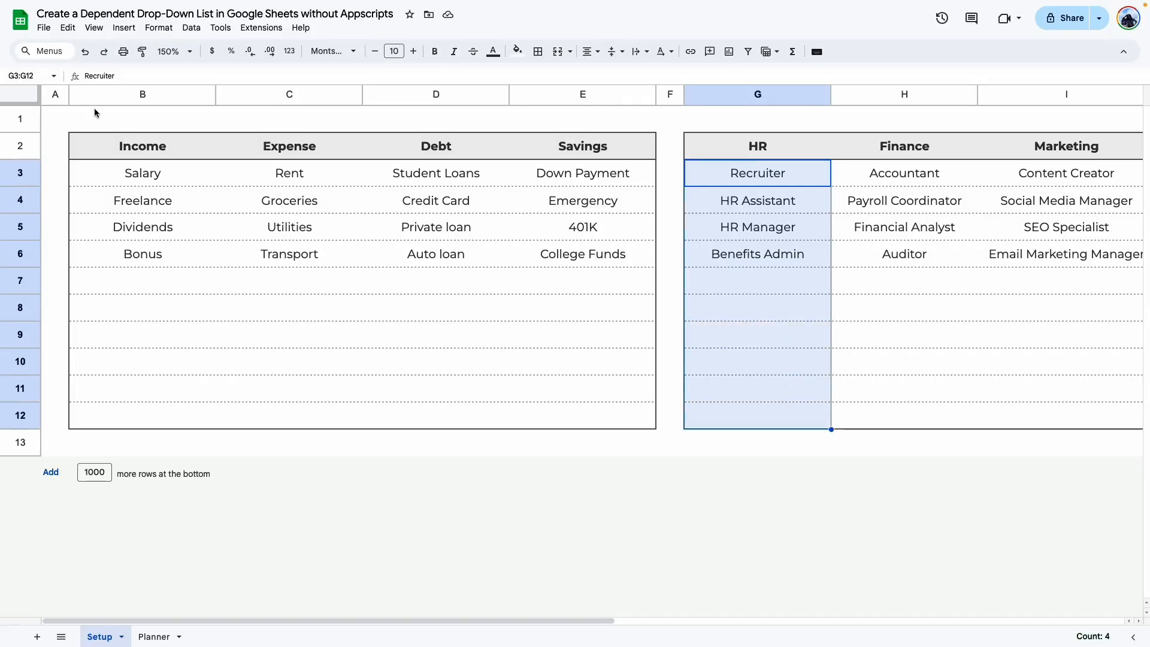
{"action": "left_click", "coordinate": [24, 75]}
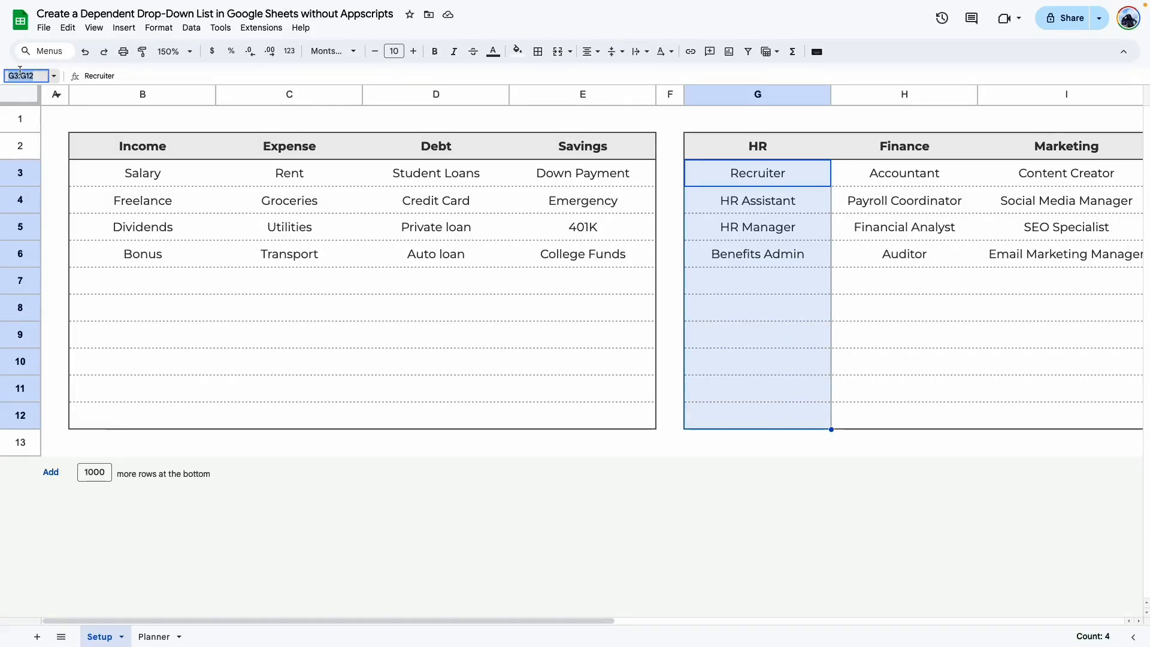
{"action": "type", "text": "E10"}
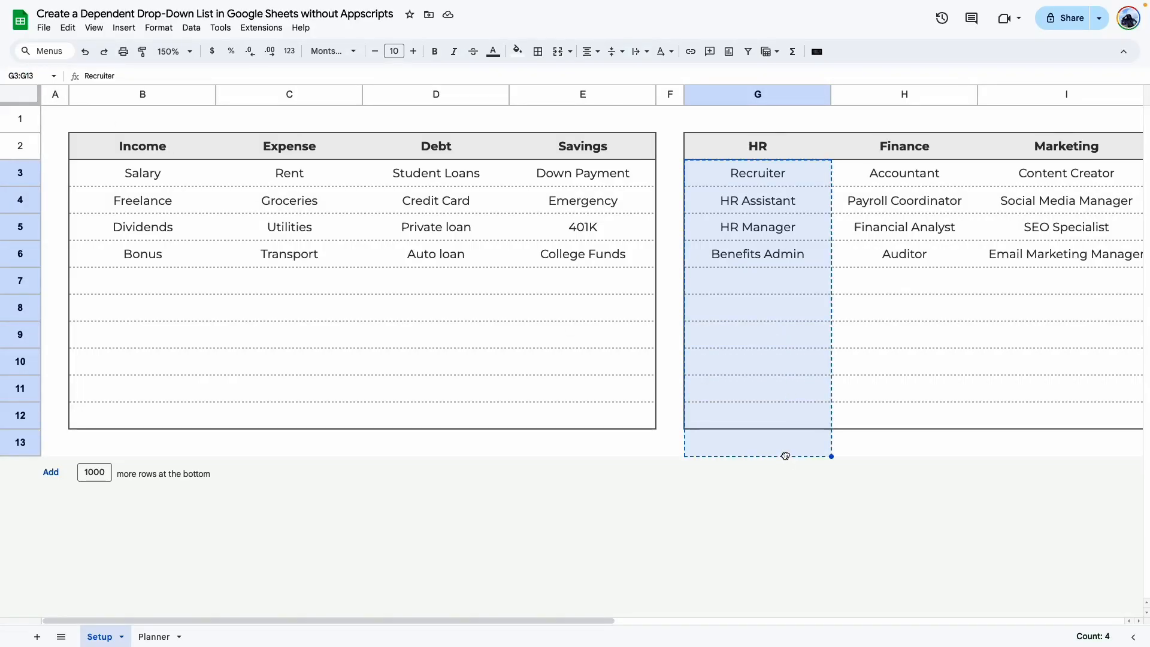
{"action": "key", "text": "Return"}
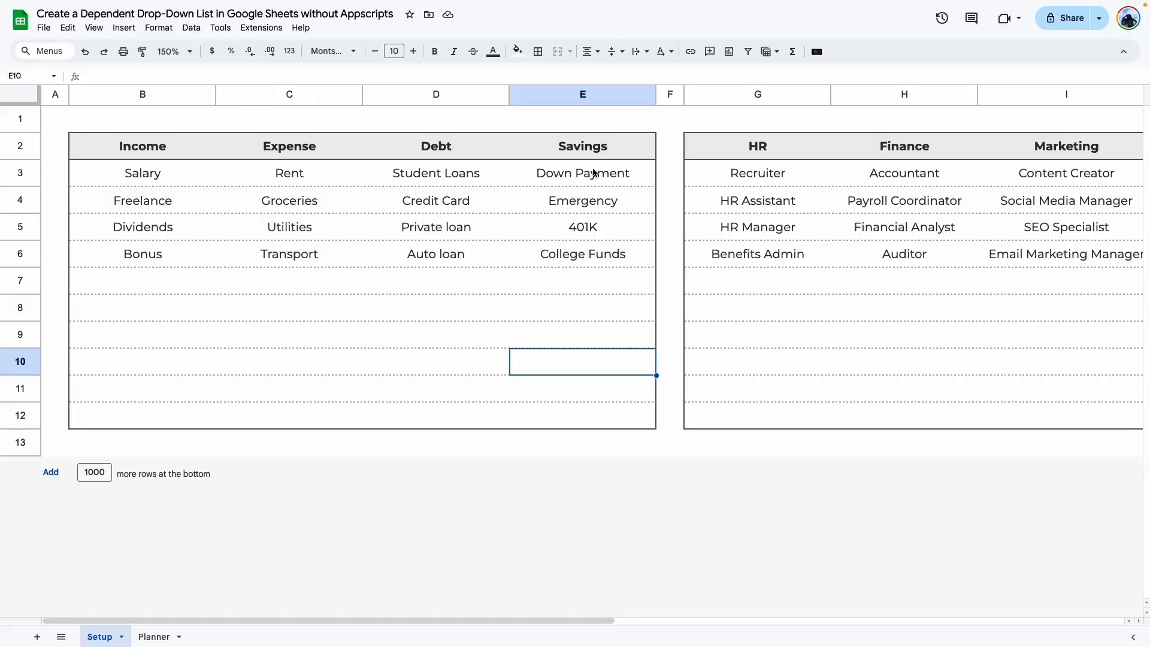
{"action": "left_click", "coordinate": [191, 27]}
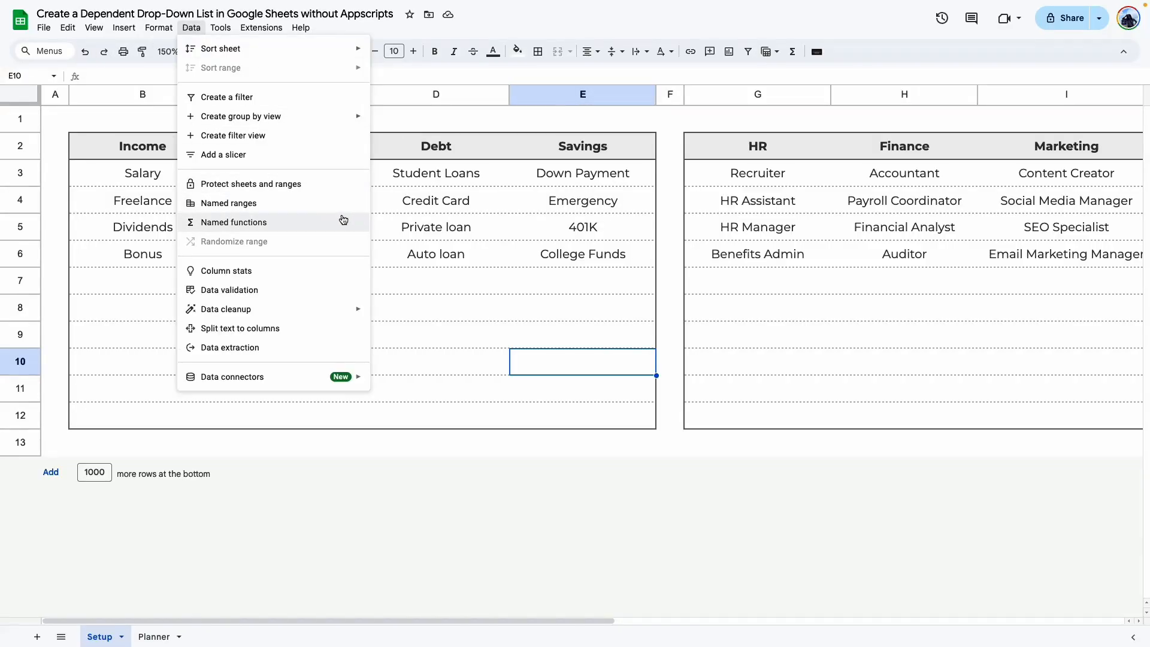
{"action": "left_click", "coordinate": [98, 277]}
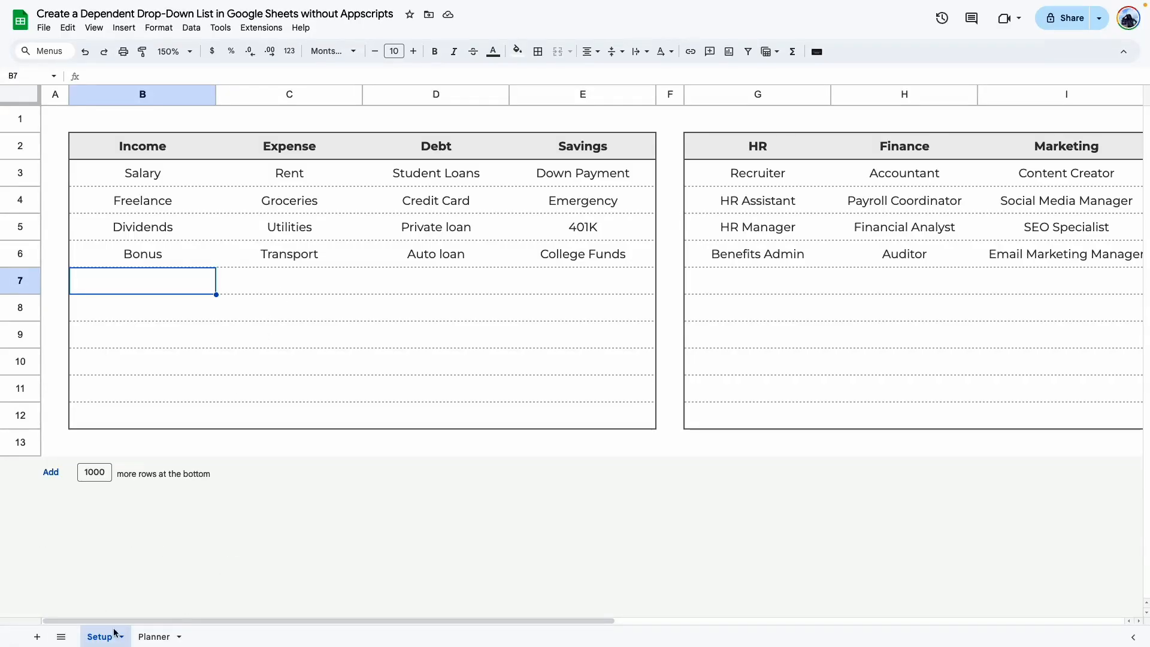
Add a new sheet and enter the headers Main Category in B4 and Subcategory in C4.
{"action": "left_click", "coordinate": [37, 636]}
{"action": "left_click", "coordinate": [202, 292]}
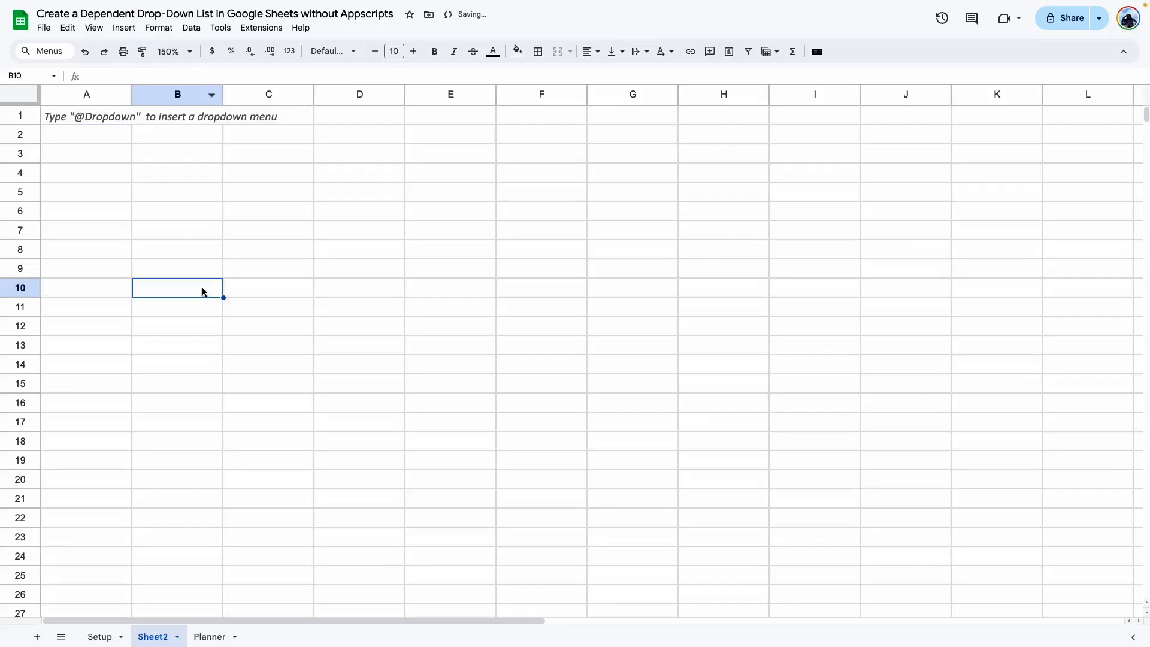
{"action": "left_click_drag", "start_coordinate": [164, 158], "coordinate": [443, 195]}
{"action": "left_click", "coordinate": [388, 352]}
{"action": "left_click", "coordinate": [171, 175]}
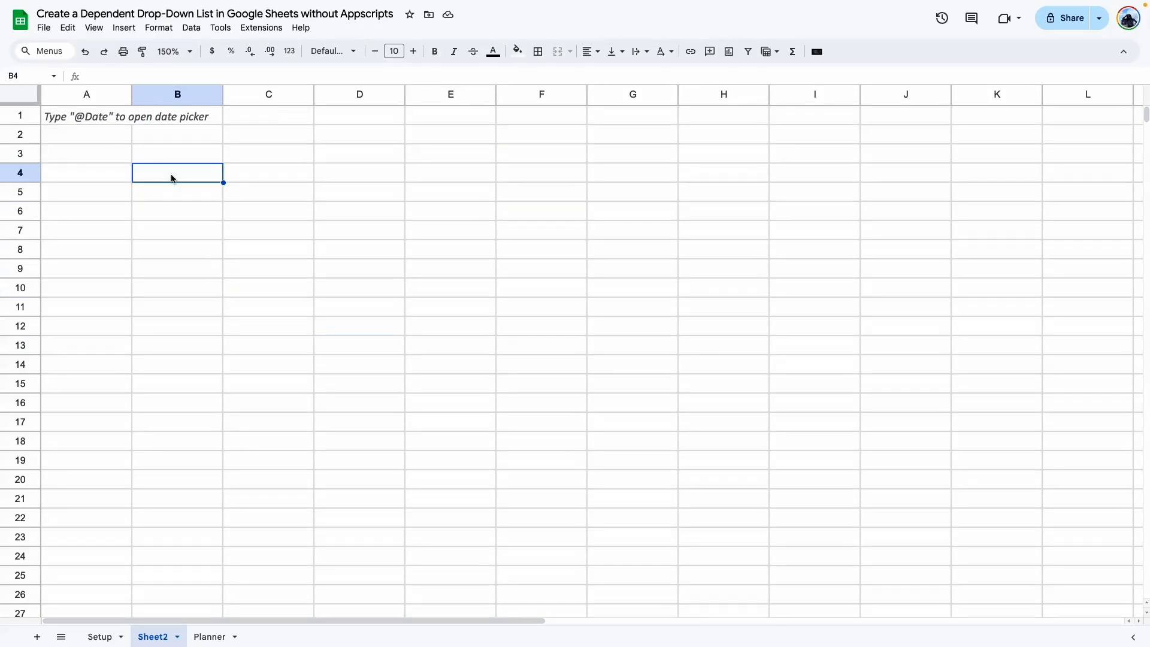
{"action": "type", "text": "Main Category"}
{"action": "left_click", "coordinate": [260, 171]}
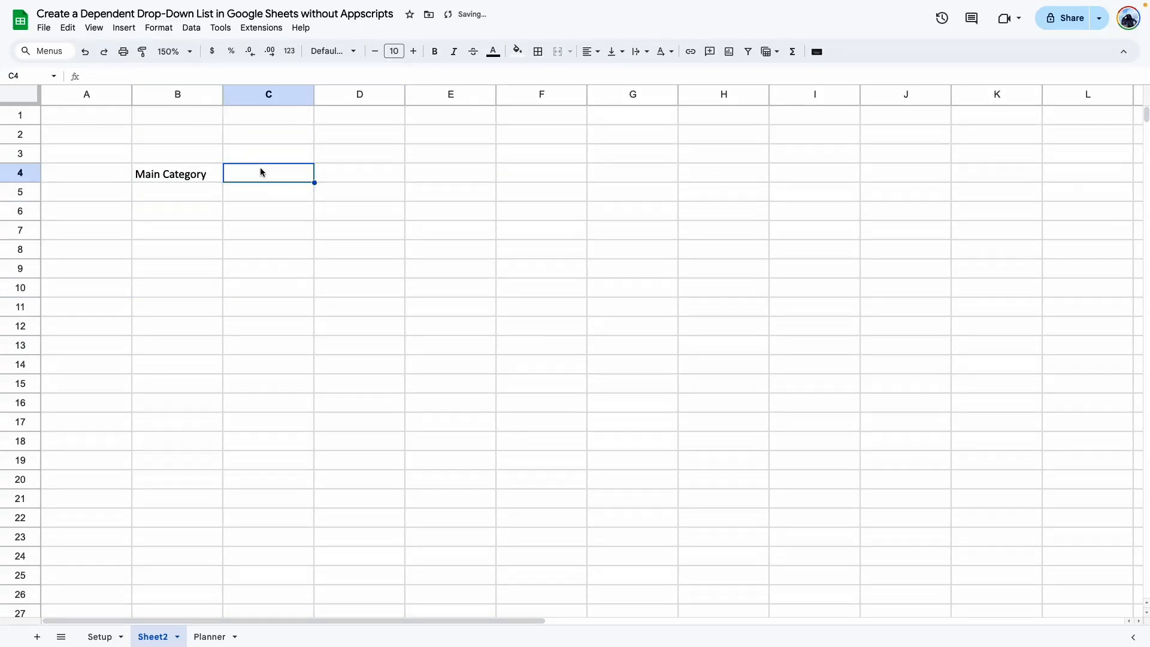
{"action": "type", "text": "Subcategory"}
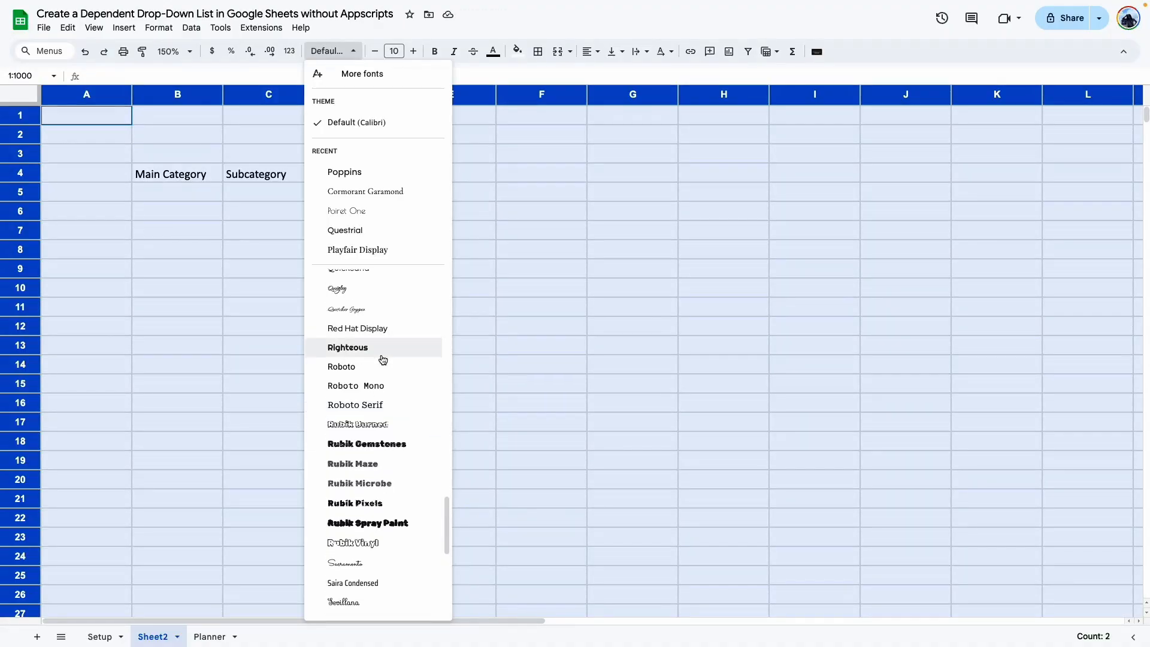
Set the whole sheet's font to Montserrat and trim it to columns A to D, with the headers centred in B2:C2.
{"action": "left_click", "coordinate": [377, 335]}
{"action": "left_click", "coordinate": [447, 94]}
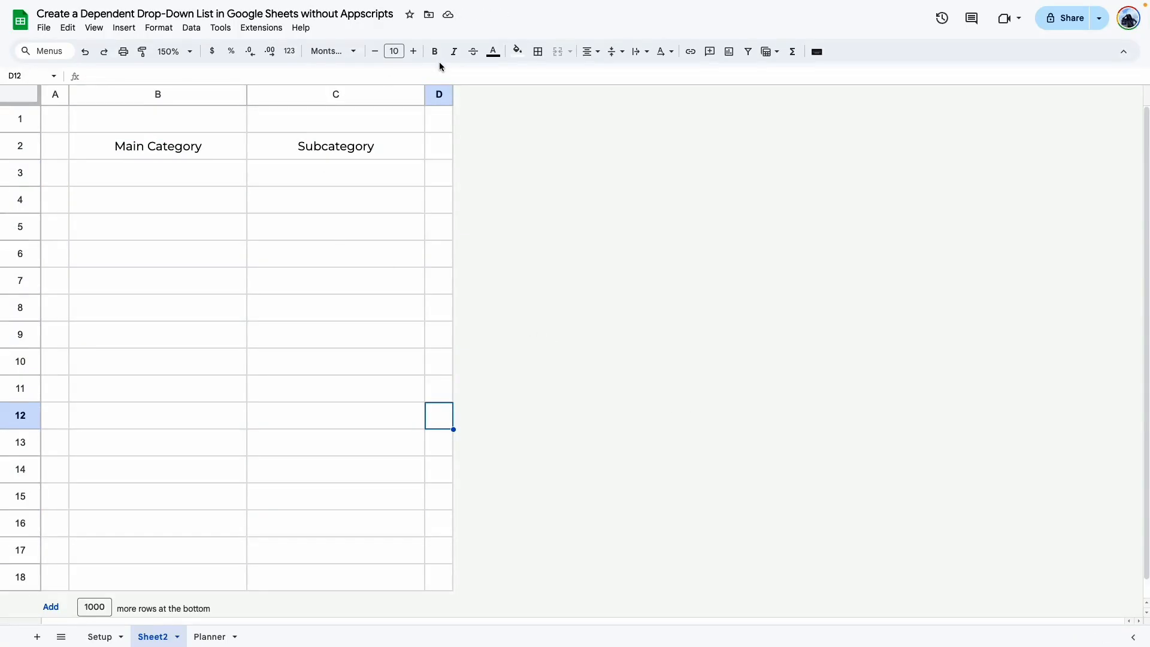
{"action": "left_click", "coordinate": [369, 221]}
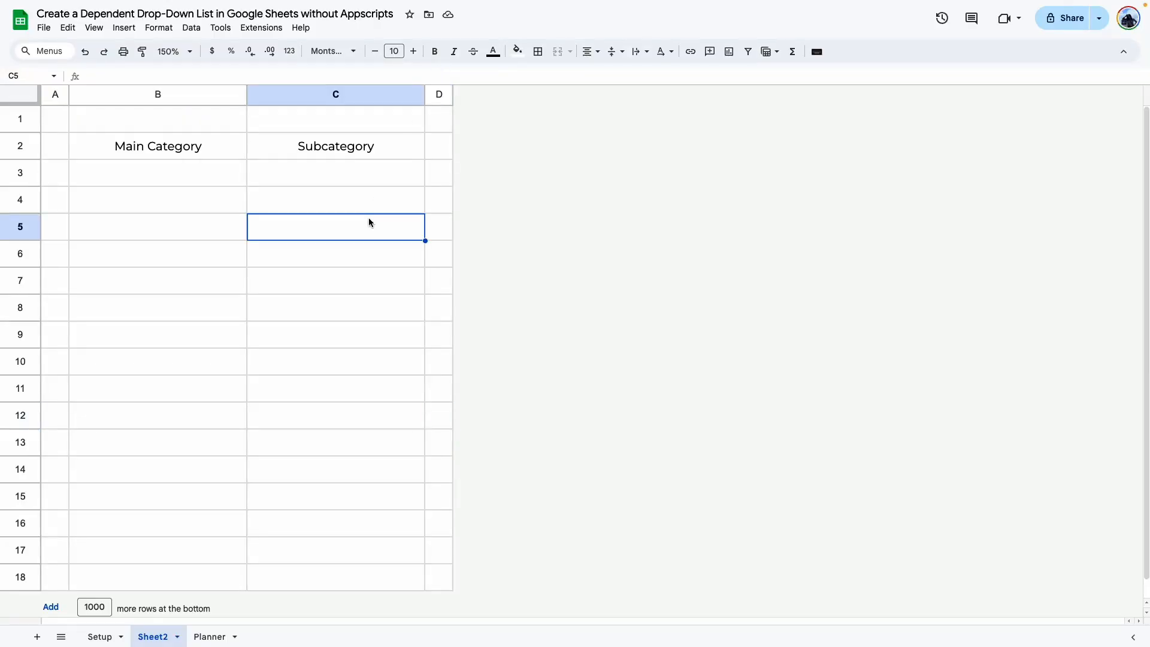
Choose a border colour and put an outer border around the planner table B2:C17.
{"action": "left_click_drag", "start_coordinate": [112, 154], "coordinate": [371, 545]}
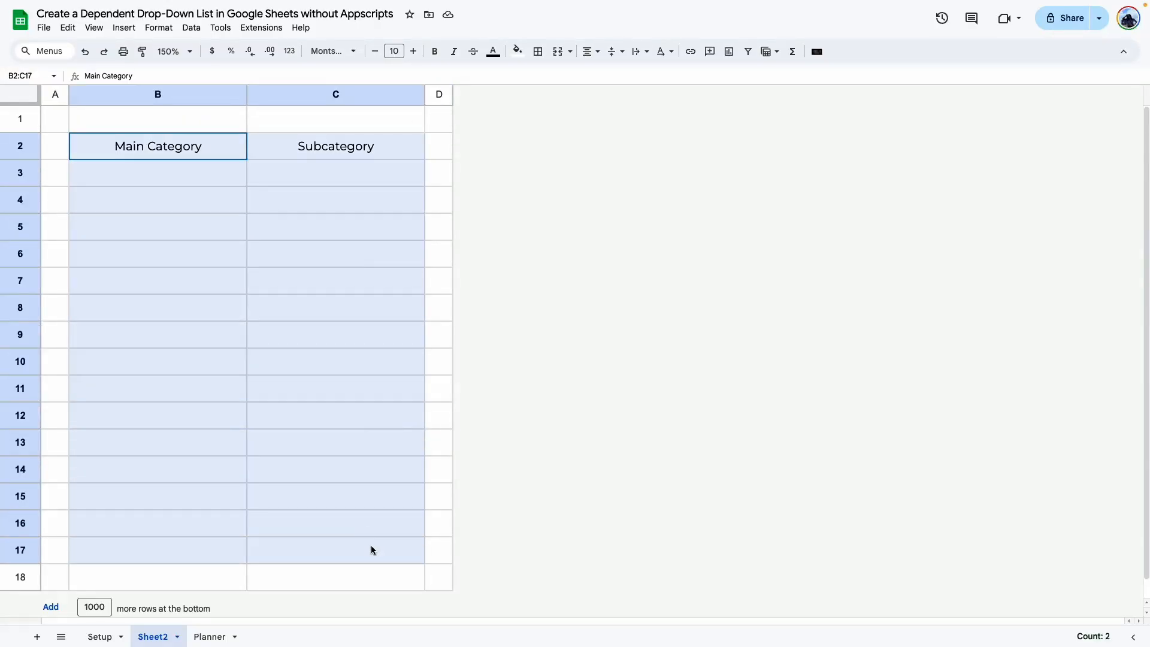
{"action": "left_click", "coordinate": [539, 53]}
{"action": "left_click", "coordinate": [653, 80]}
{"action": "left_click", "coordinate": [681, 120]}
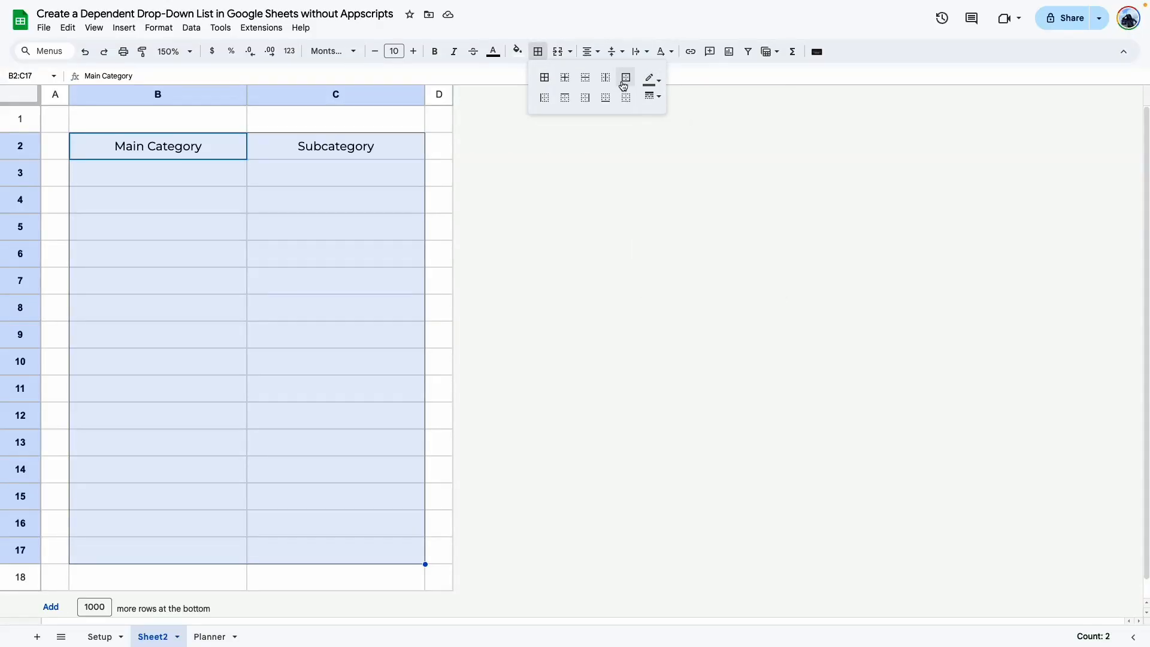
{"action": "left_click", "coordinate": [624, 84]}
Shade the header row light grey and outline the Main Category column B2:B17 with an outer border.
{"action": "left_click", "coordinate": [120, 154]}
{"action": "left_click_drag", "start_coordinate": [119, 156], "coordinate": [244, 559]}
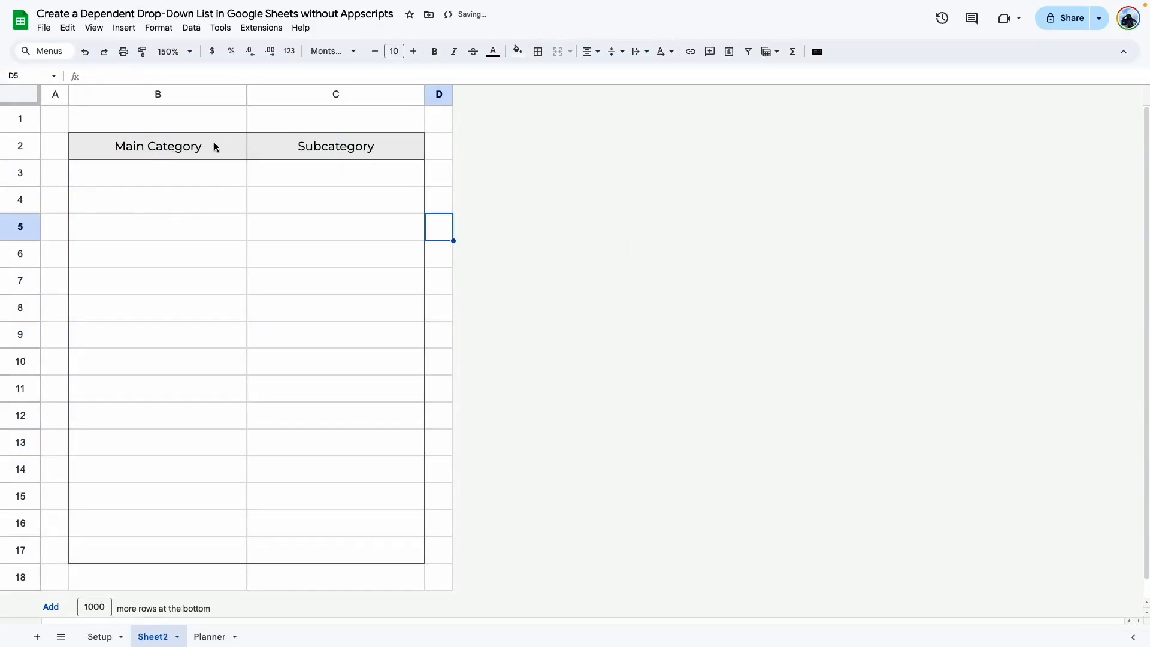
{"action": "left_click", "coordinate": [538, 52]}
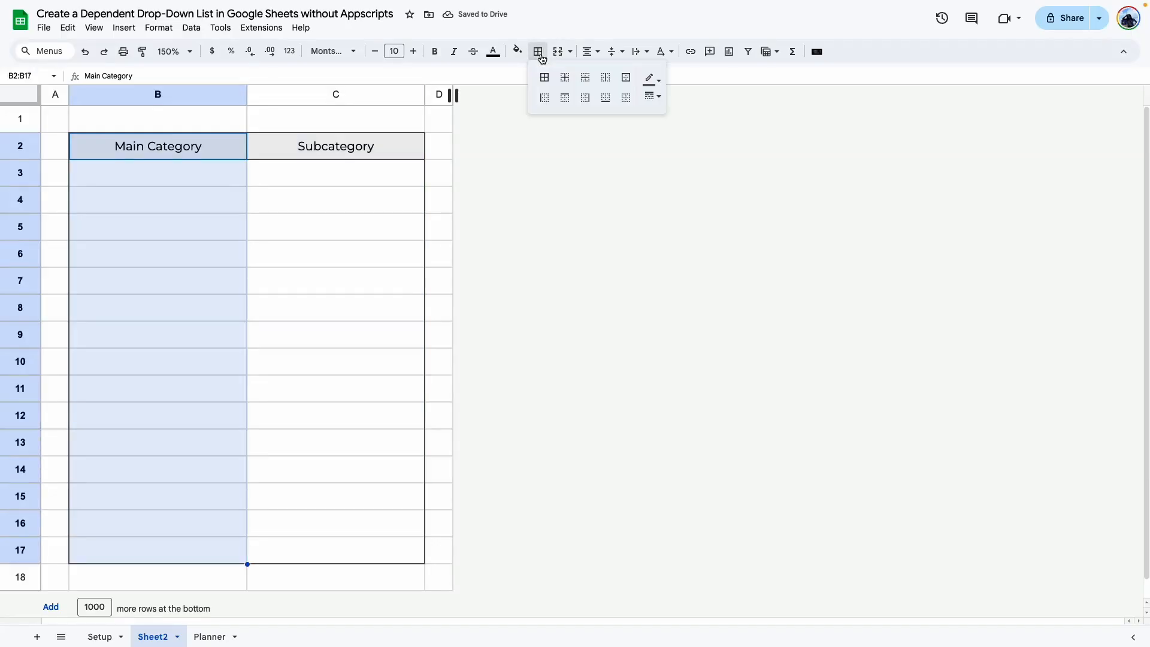
{"action": "left_click", "coordinate": [515, 353]}
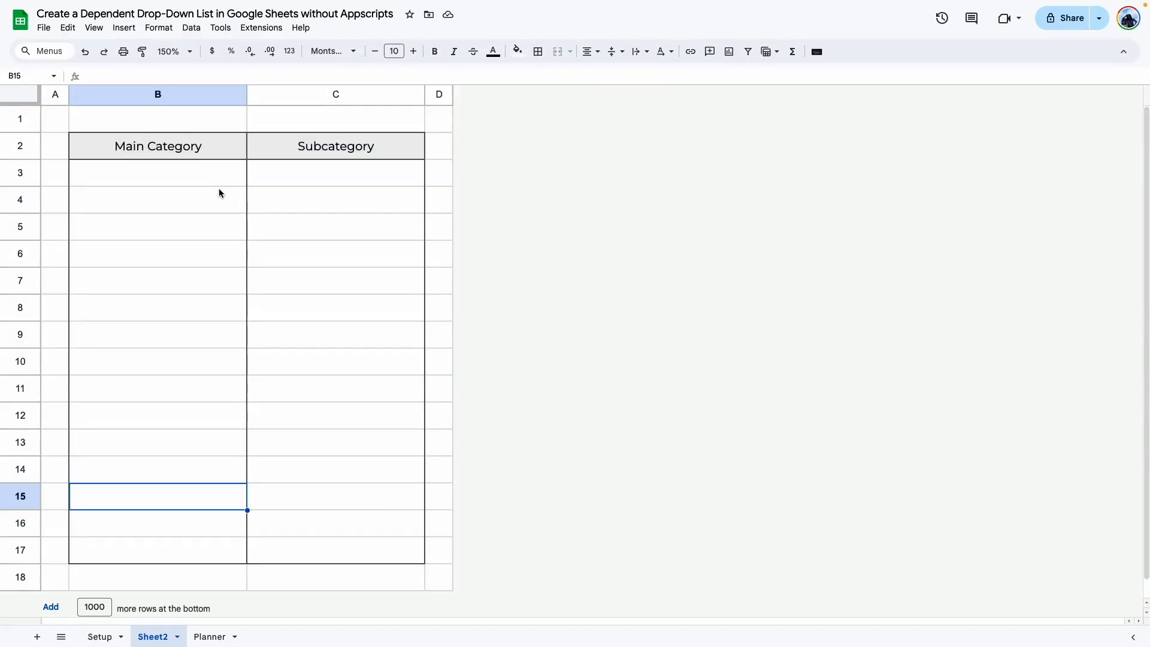
{"action": "left_click", "coordinate": [193, 227]}
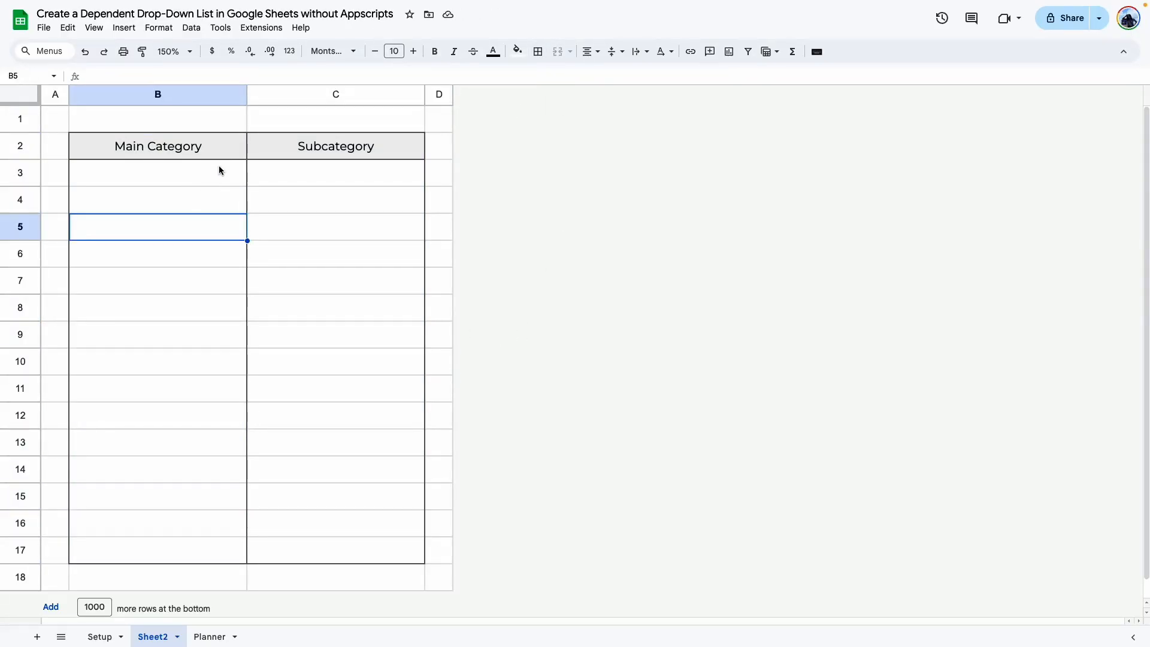
Add a dropdown data validation rule to the Main Category cells B3:B17.
{"action": "left_click_drag", "start_coordinate": [174, 177], "coordinate": [204, 548]}
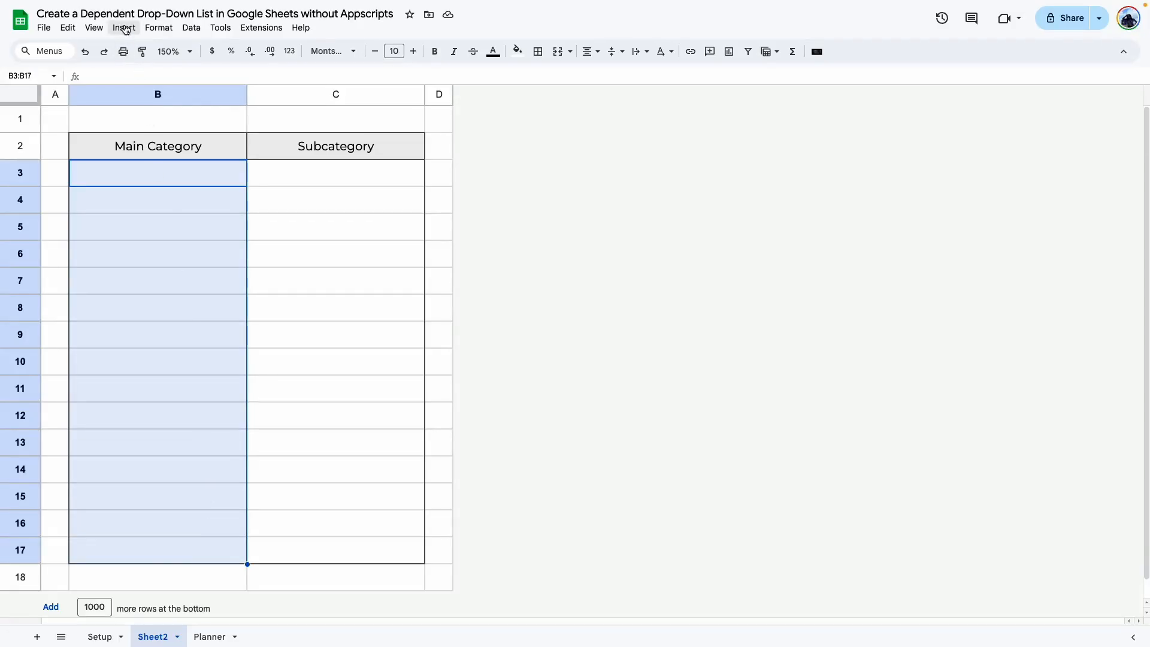
{"action": "left_click", "coordinate": [124, 28]}
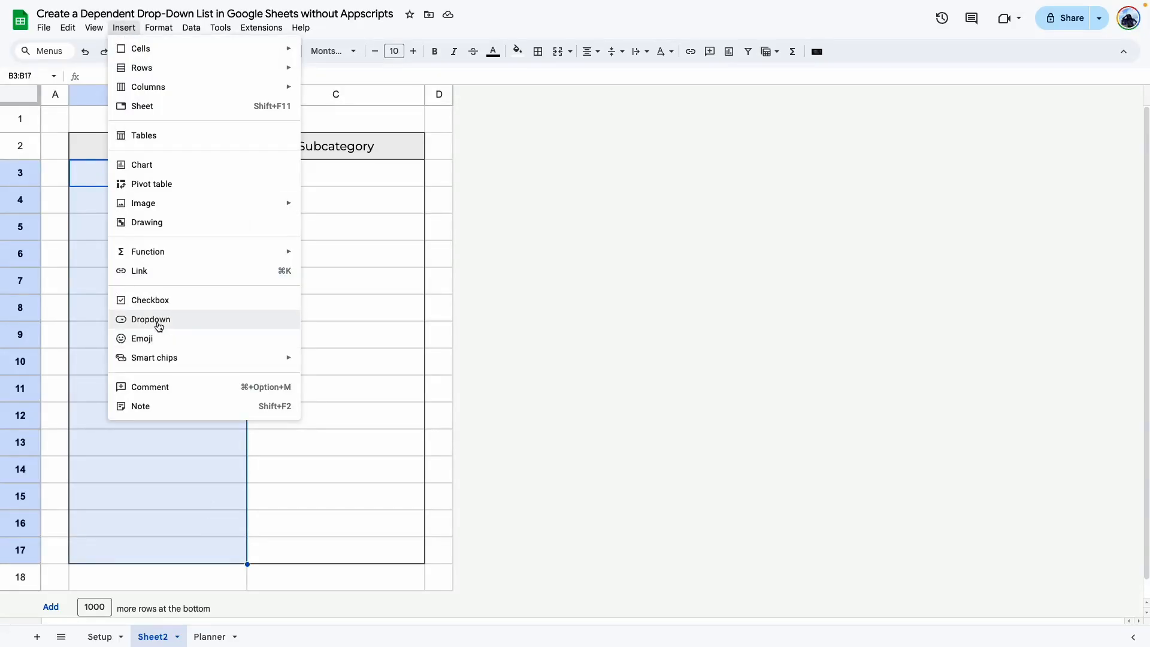
{"action": "left_click", "coordinate": [192, 28]}
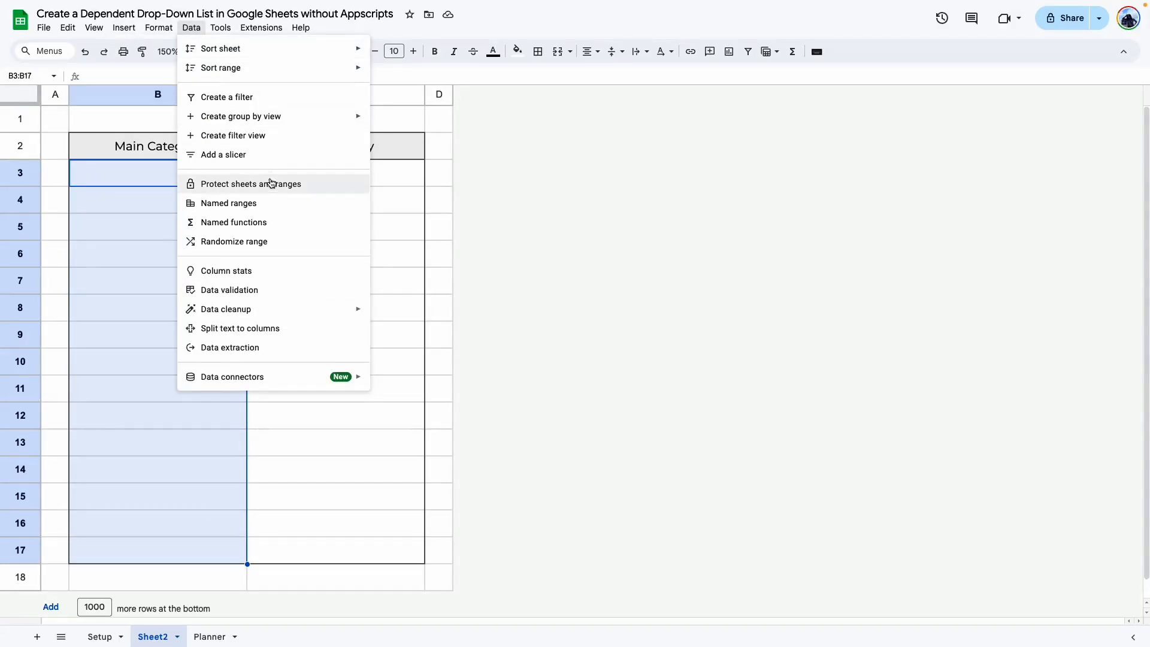
{"action": "left_click", "coordinate": [266, 290]}
{"action": "left_click", "coordinate": [1085, 96]}
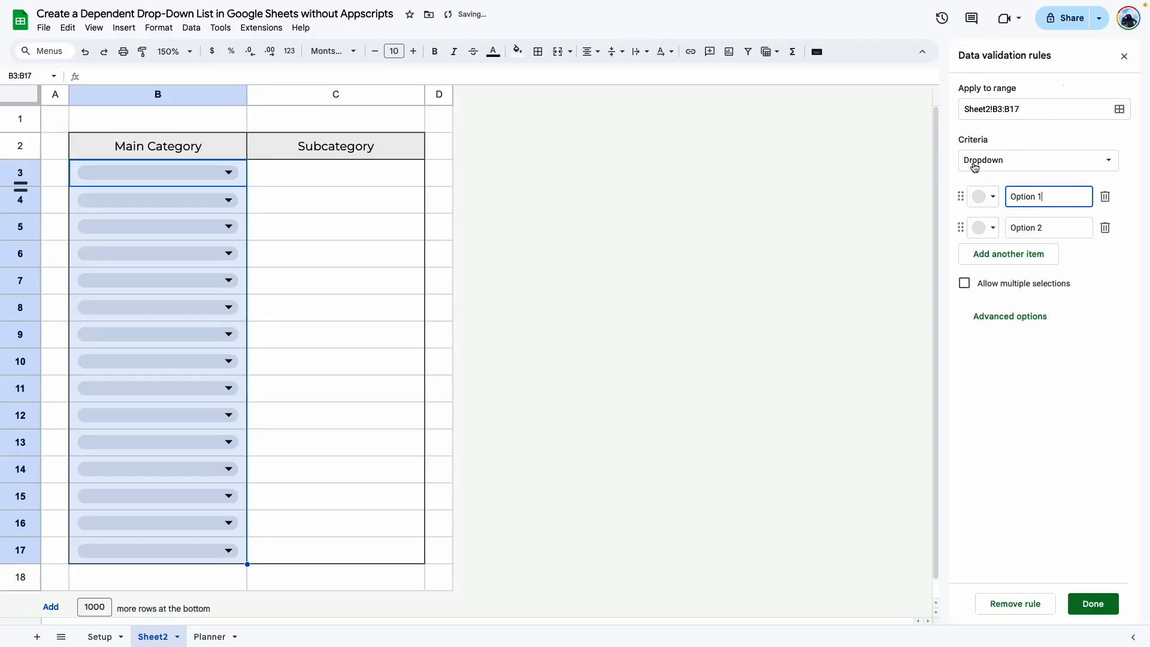
Set the rule's criteria to Dropdown (from a range) with the category headers Setup!B2:E2 as the source.
{"action": "left_click", "coordinate": [1026, 165]}
{"action": "left_click", "coordinate": [1027, 179]}
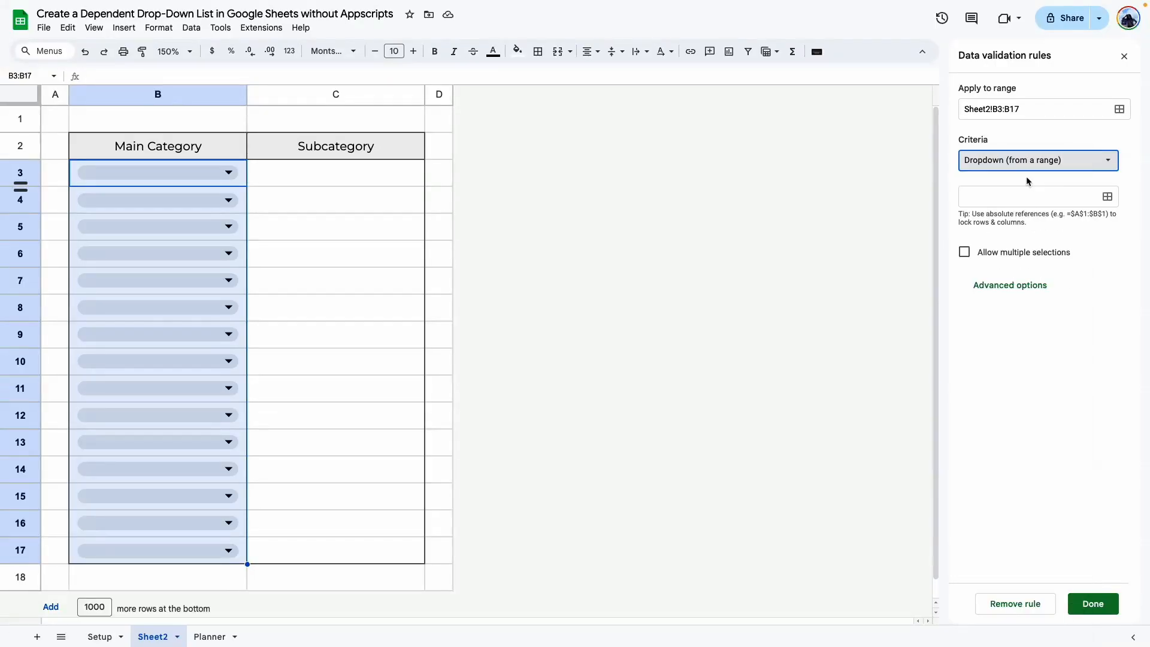
{"action": "left_click", "coordinate": [1106, 197]}
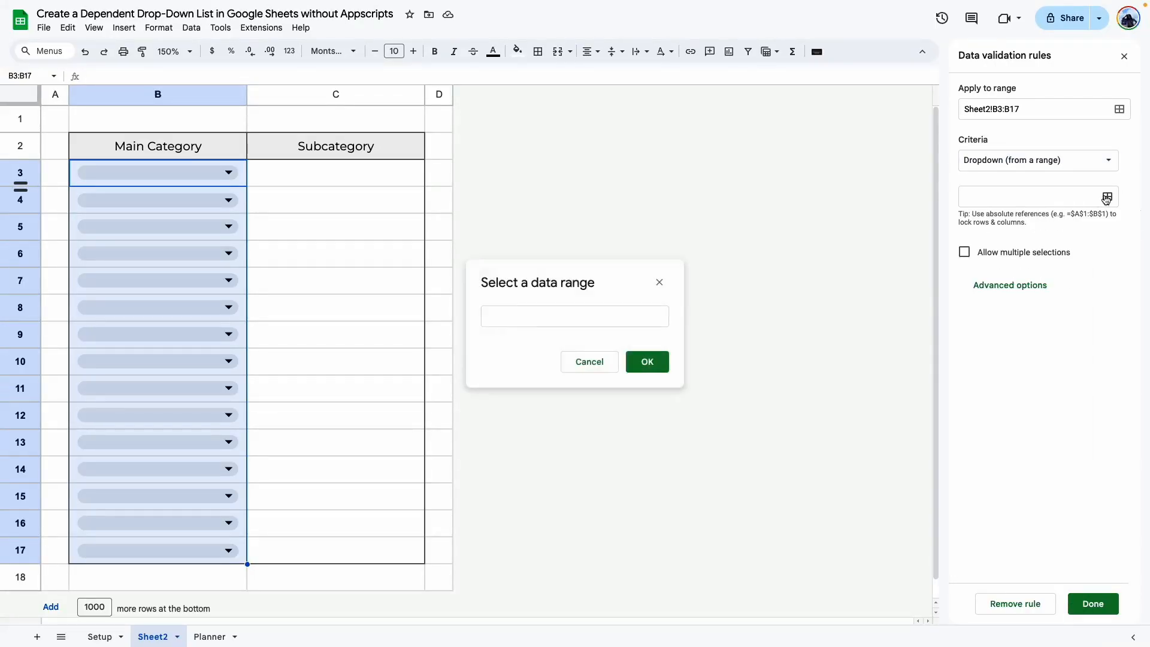
{"action": "left_click", "coordinate": [109, 636]}
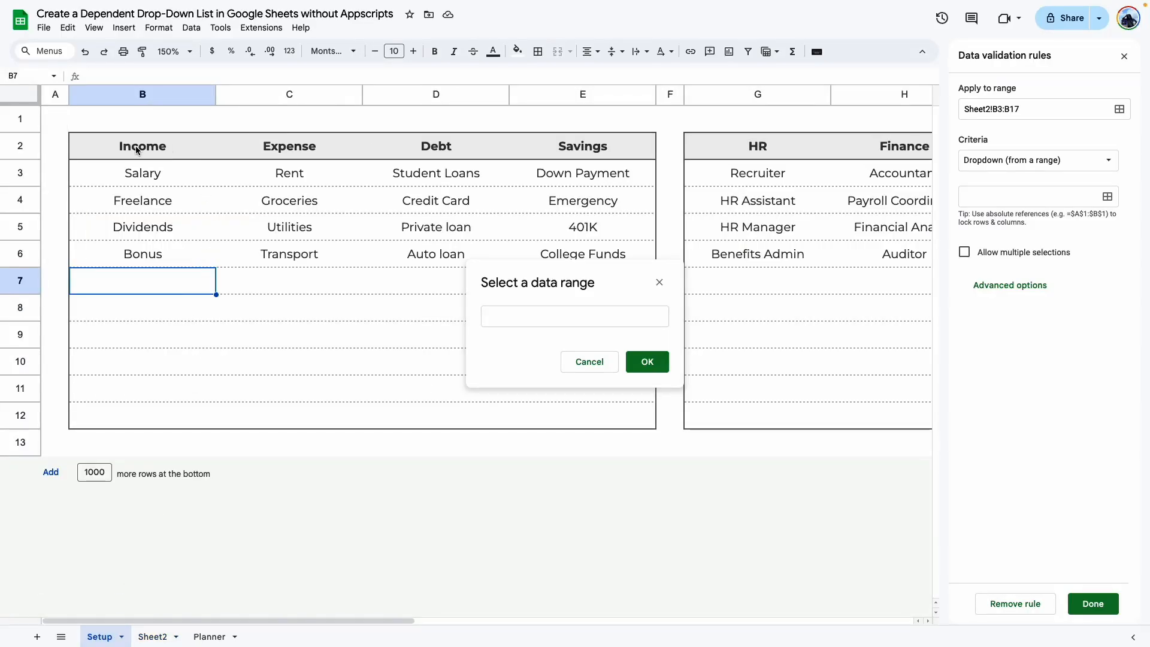
{"action": "left_click_drag", "start_coordinate": [144, 154], "coordinate": [603, 148]}
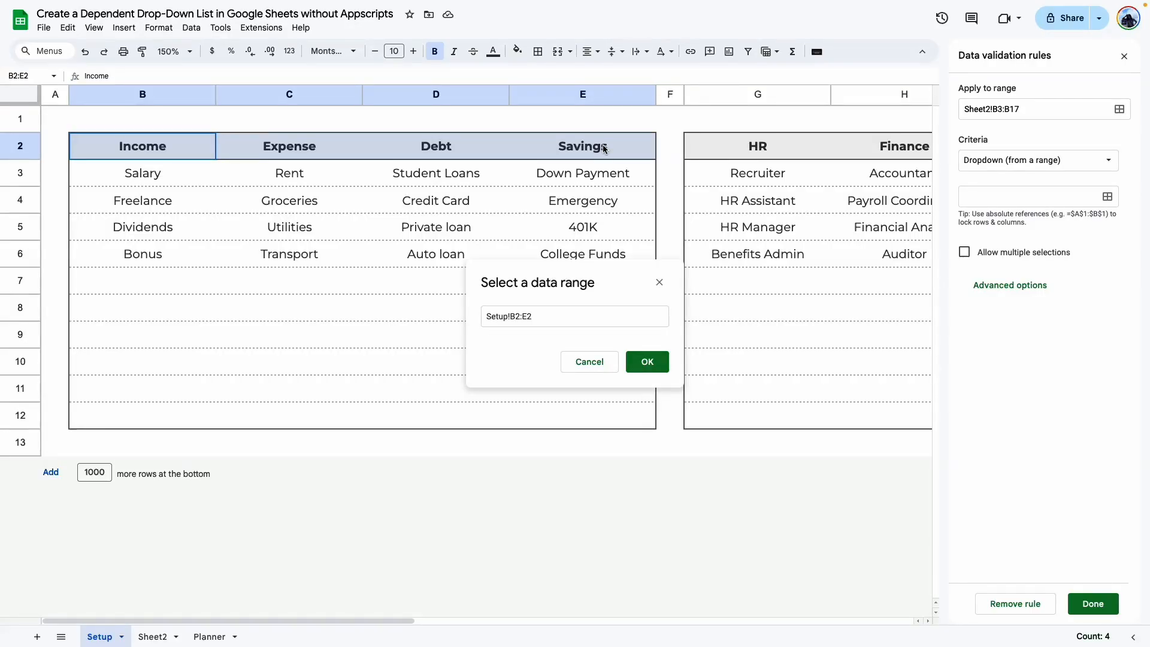
{"action": "left_click", "coordinate": [631, 357]}
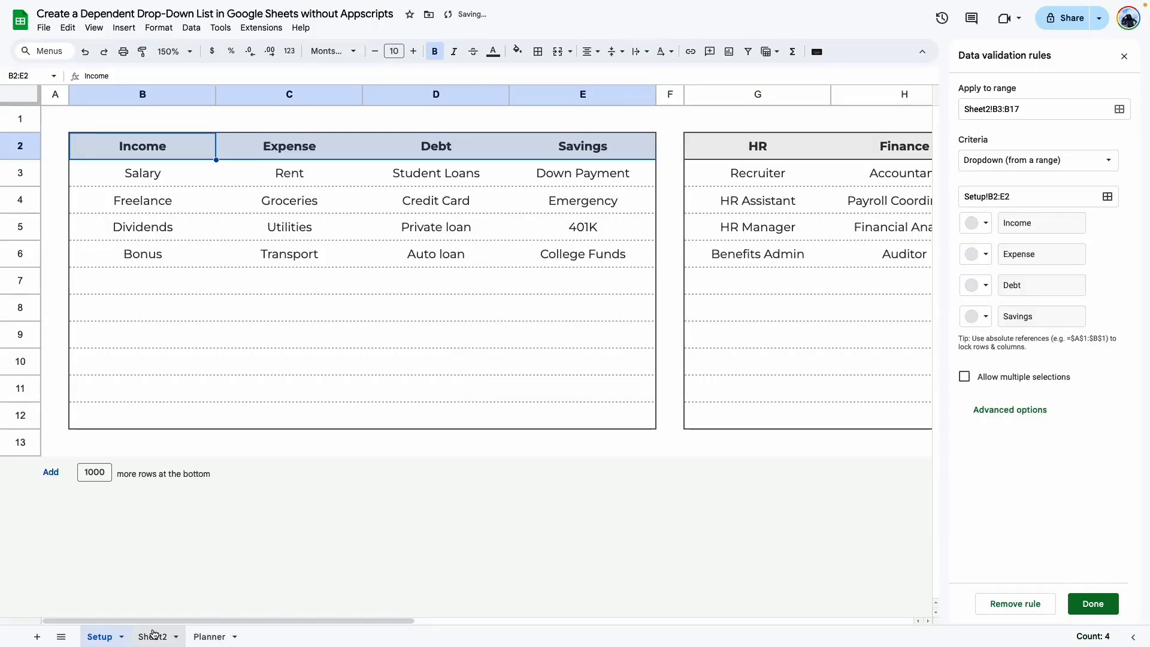
Set the display style of the Main Category dropdown rule on Sheet2 to Arrow and save the rule.
{"action": "left_click", "coordinate": [152, 636]}
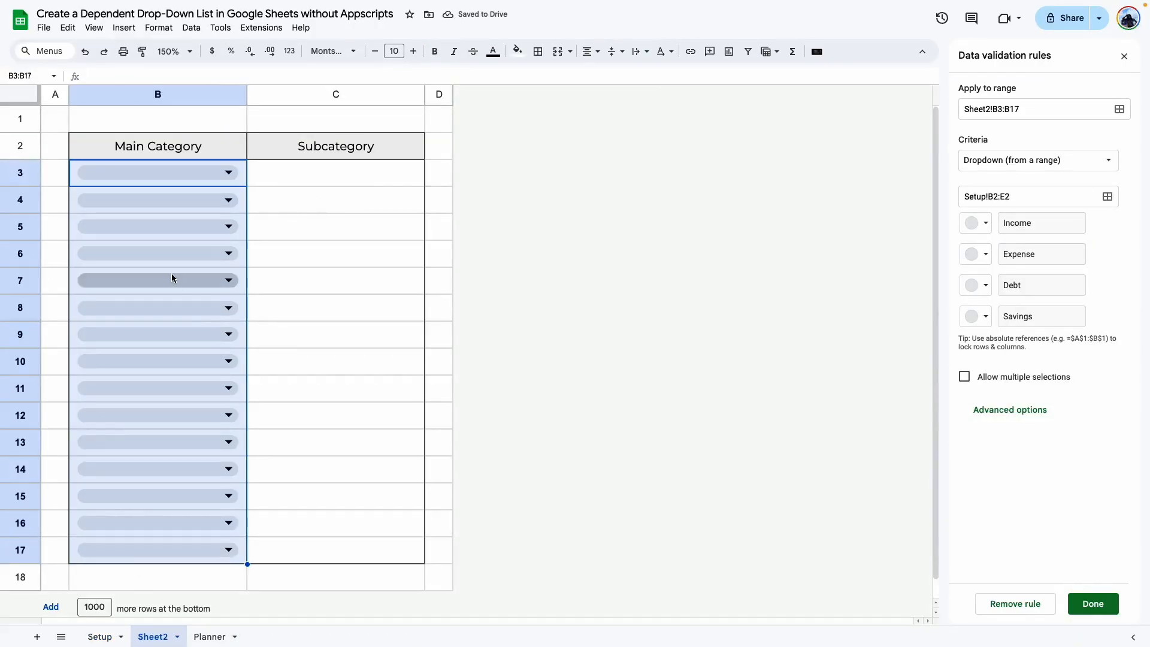
{"action": "left_click", "coordinate": [1028, 409]}
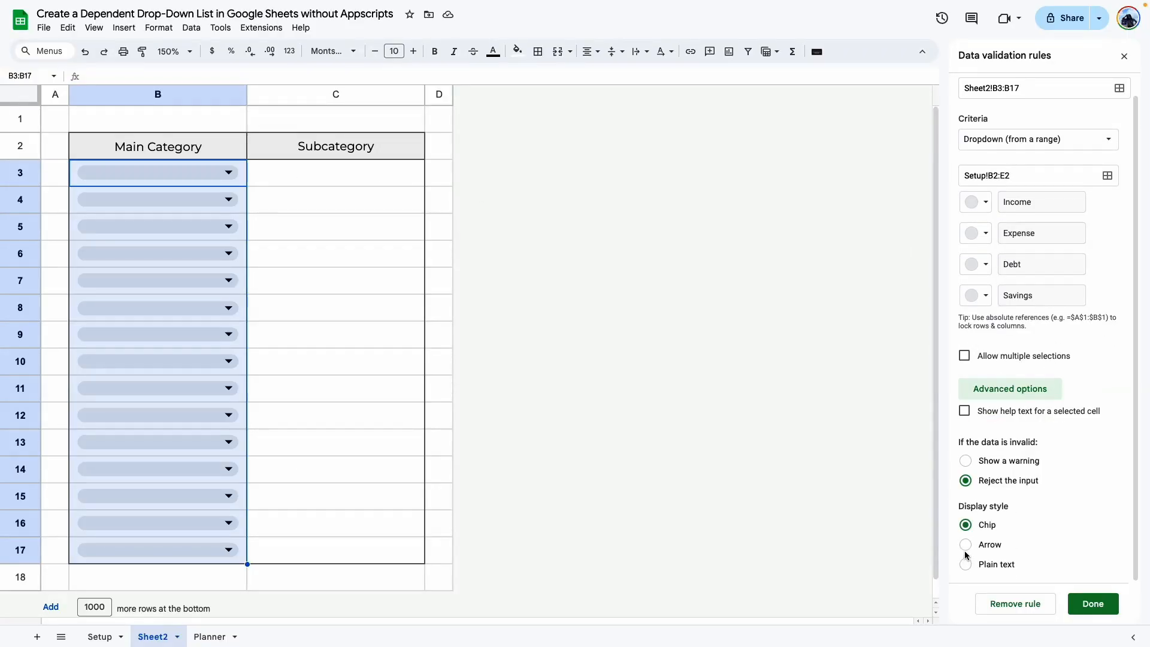
{"action": "left_click", "coordinate": [965, 545]}
{"action": "left_click", "coordinate": [1086, 607]}
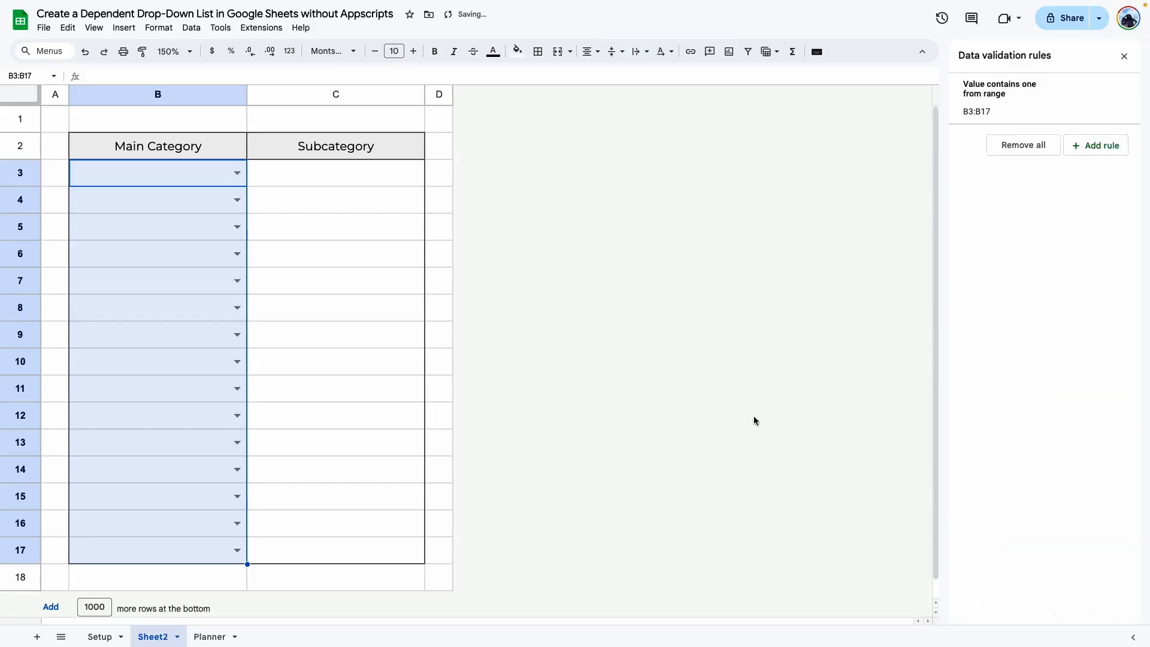
{"action": "left_click", "coordinate": [438, 388]}
Choose Income, Expense, Debt, Savings and Debt from the Main Category dropdowns in B3 through B7.
{"action": "left_click", "coordinate": [237, 173]}
{"action": "left_click", "coordinate": [83, 196]}
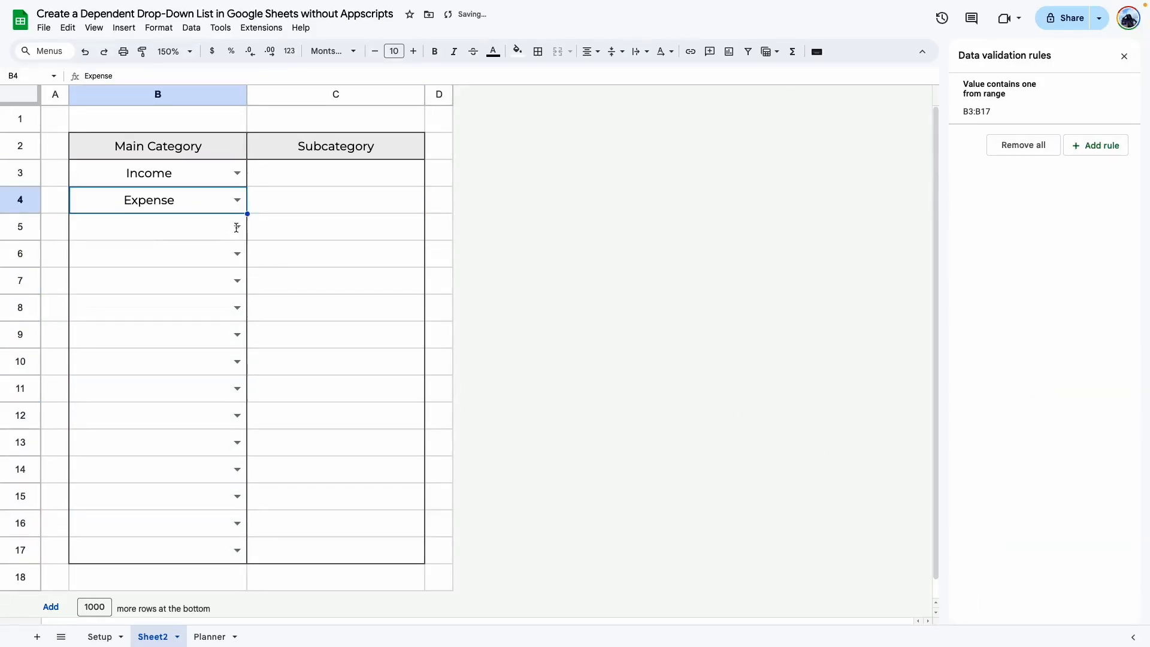
{"action": "left_click", "coordinate": [236, 227]}
{"action": "left_click", "coordinate": [133, 281]}
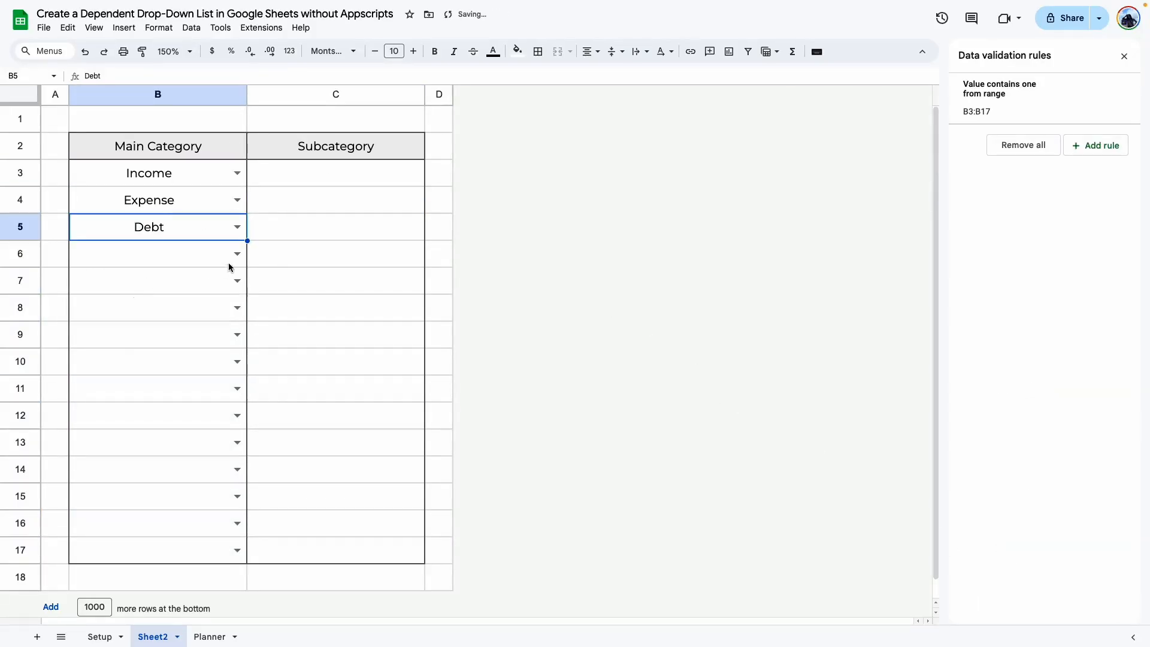
{"action": "left_click", "coordinate": [237, 255]}
{"action": "left_click", "coordinate": [149, 327]}
{"action": "left_click", "coordinate": [237, 281]}
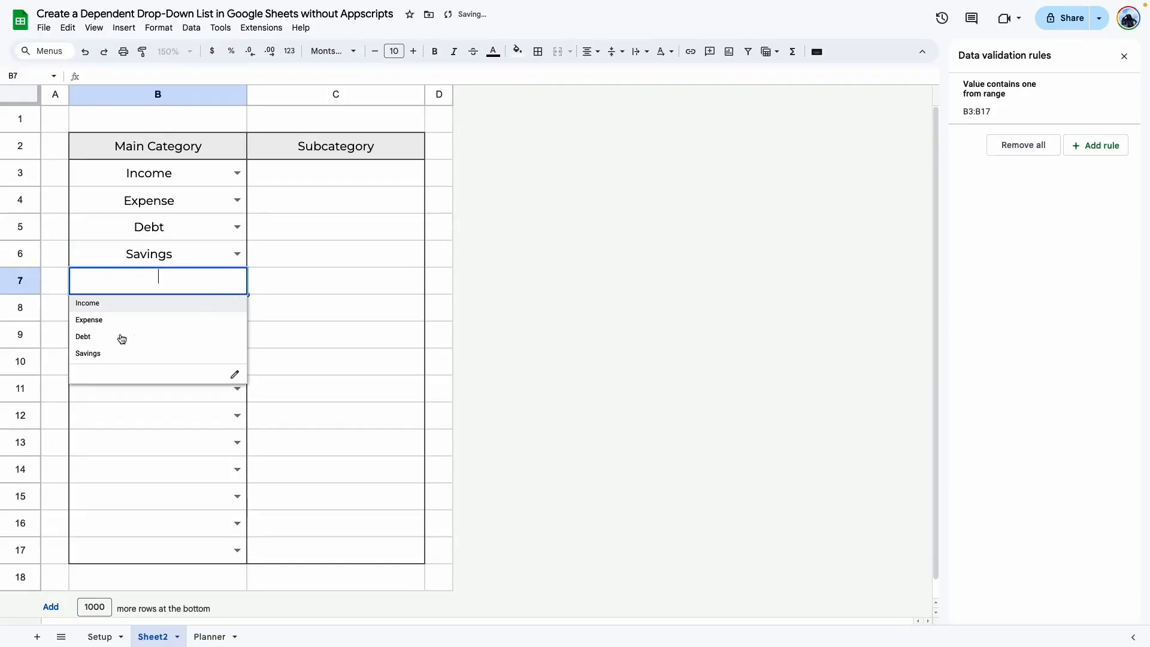
{"action": "left_click", "coordinate": [104, 336]}
Add a dropdown data validation rule to the Subcategory cells C3:C17.
{"action": "left_click", "coordinate": [343, 316]}
{"action": "left_click", "coordinate": [360, 200]}
{"action": "left_click_drag", "start_coordinate": [375, 174], "coordinate": [372, 544]}
{"action": "left_click", "coordinate": [124, 27]}
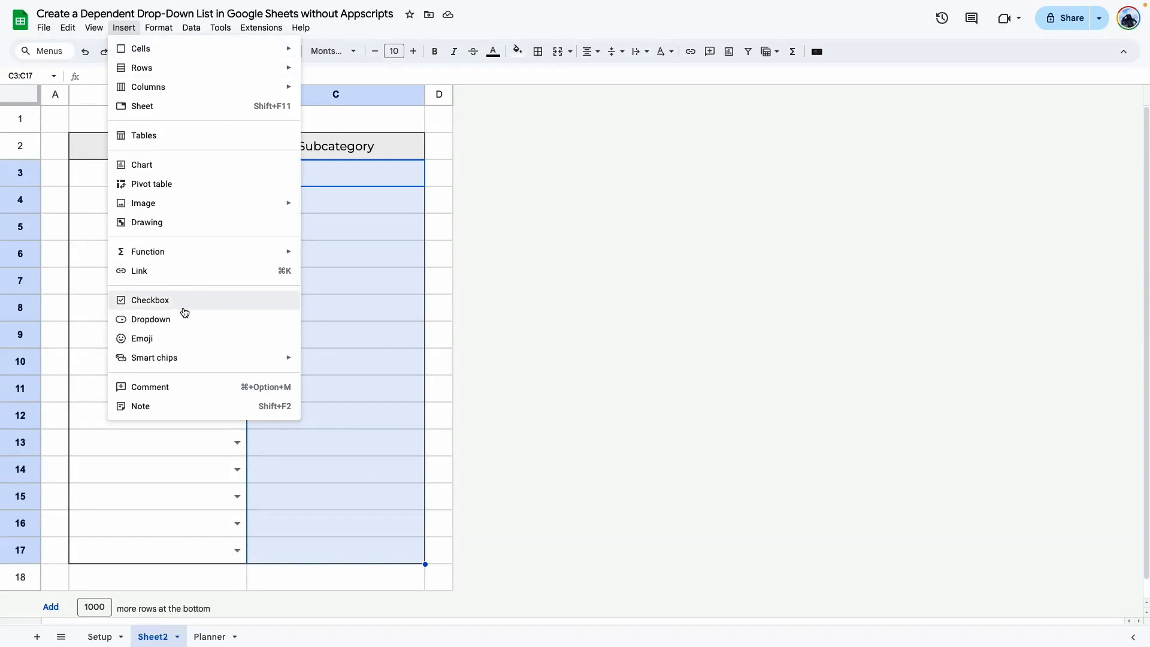
{"action": "left_click", "coordinate": [180, 318]}
Set the Subcategory rule's criteria to Dropdown (from a range) with Setup!B3:E12 as the source, and save it with the Arrow style.
{"action": "left_click", "coordinate": [1090, 167]}
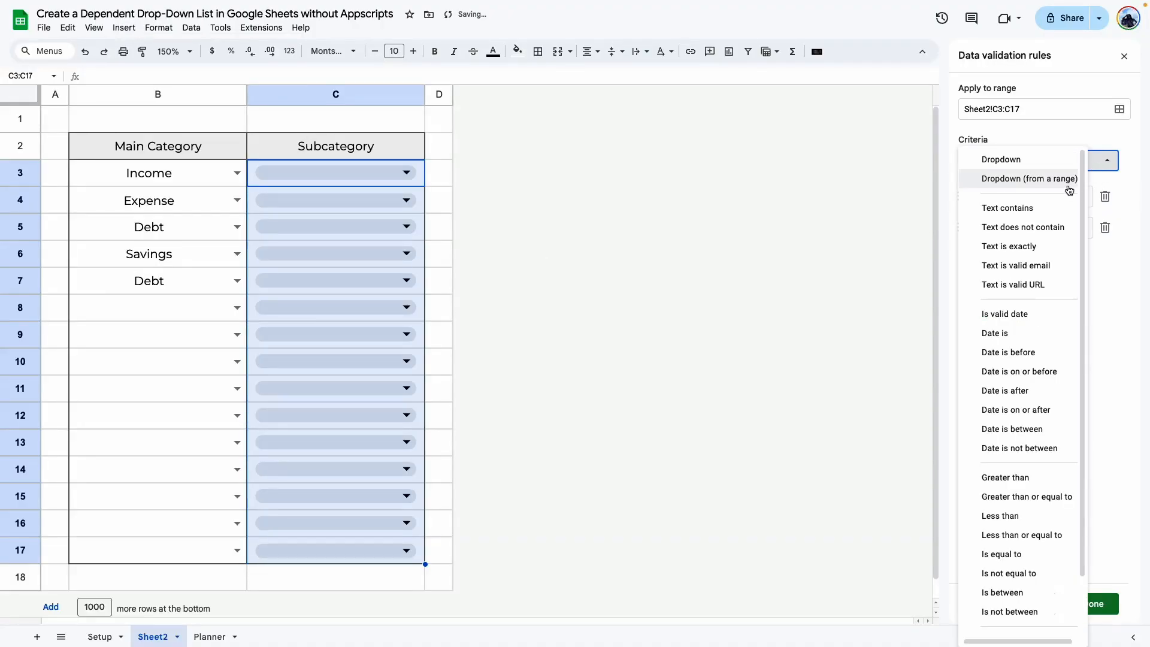
{"action": "left_click", "coordinate": [1088, 185]}
{"action": "left_click", "coordinate": [1106, 197]}
{"action": "left_click", "coordinate": [100, 636]}
{"action": "left_click_drag", "start_coordinate": [143, 173], "coordinate": [644, 413]}
{"action": "left_click", "coordinate": [655, 362]}
{"action": "scroll", "coordinate": [1110, 473], "scroll_direction": "down", "scroll_amount": 5}
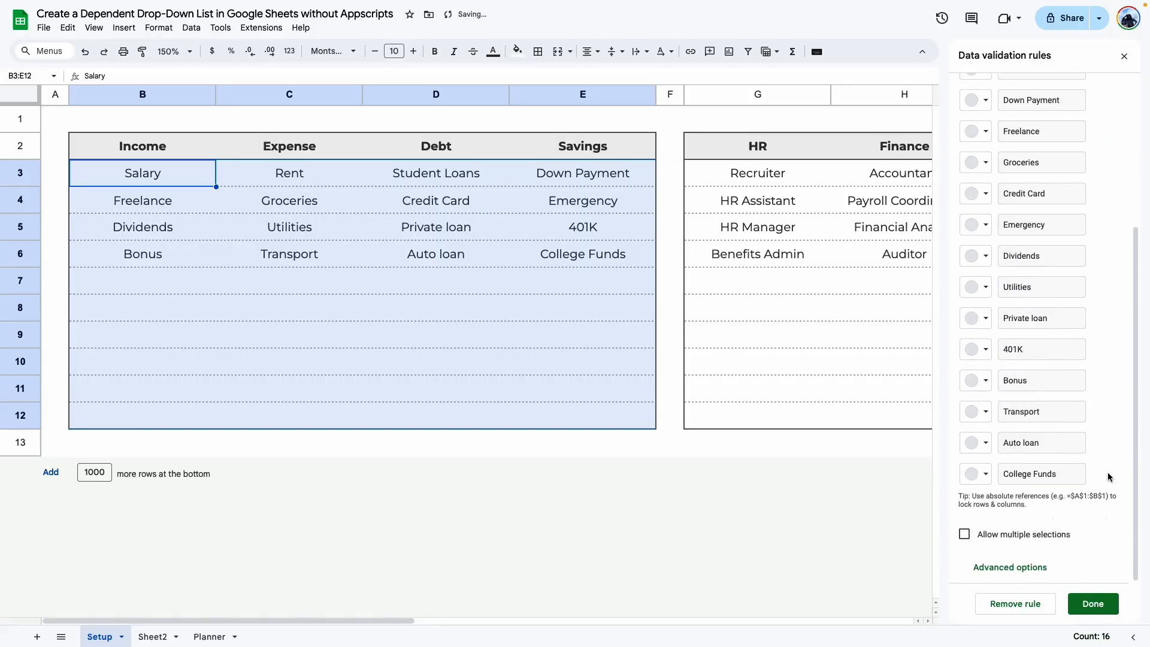
{"action": "left_click", "coordinate": [172, 634]}
{"action": "left_click", "coordinate": [312, 352]}
{"action": "left_click", "coordinate": [446, 227]}
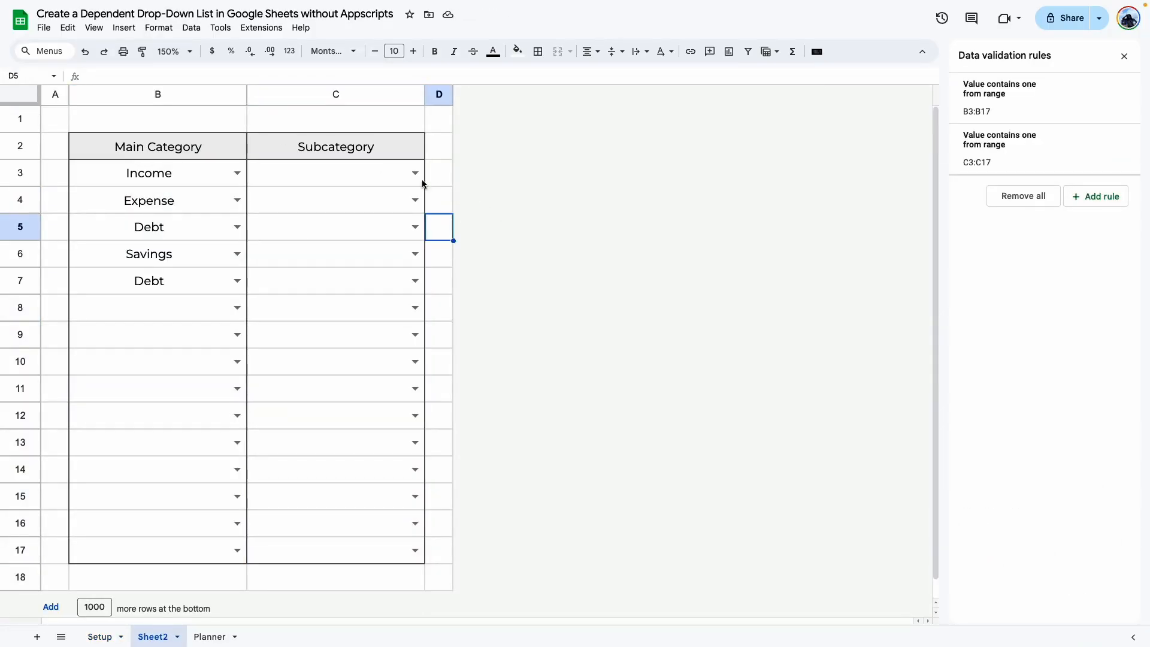
Compare the options offered by the Subcategory dropdown in C3 on Sheet2 with those in C3 on the Planner sheet.
{"action": "left_click", "coordinate": [416, 174]}
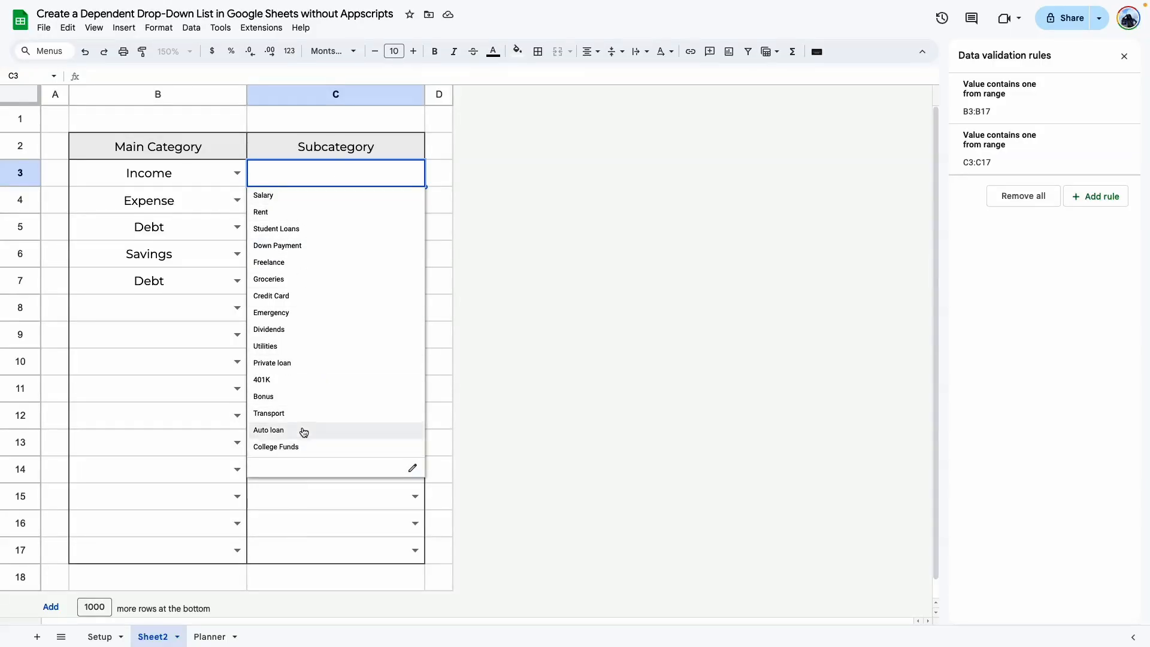
{"action": "left_click", "coordinate": [439, 226]}
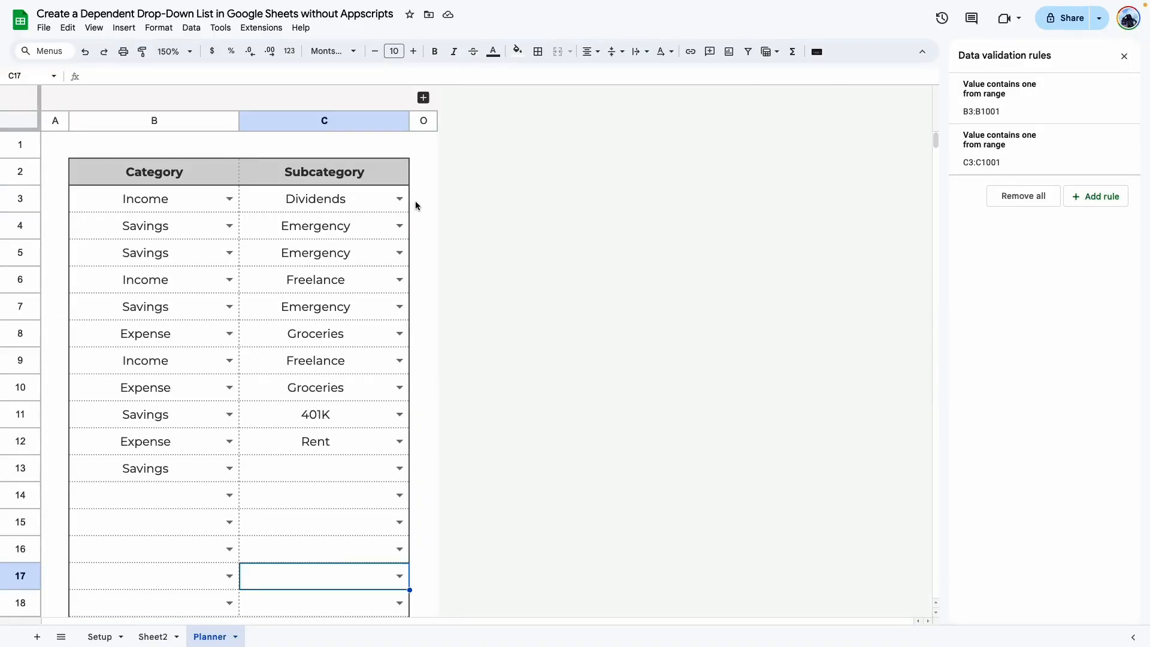
{"action": "left_click", "coordinate": [399, 199]}
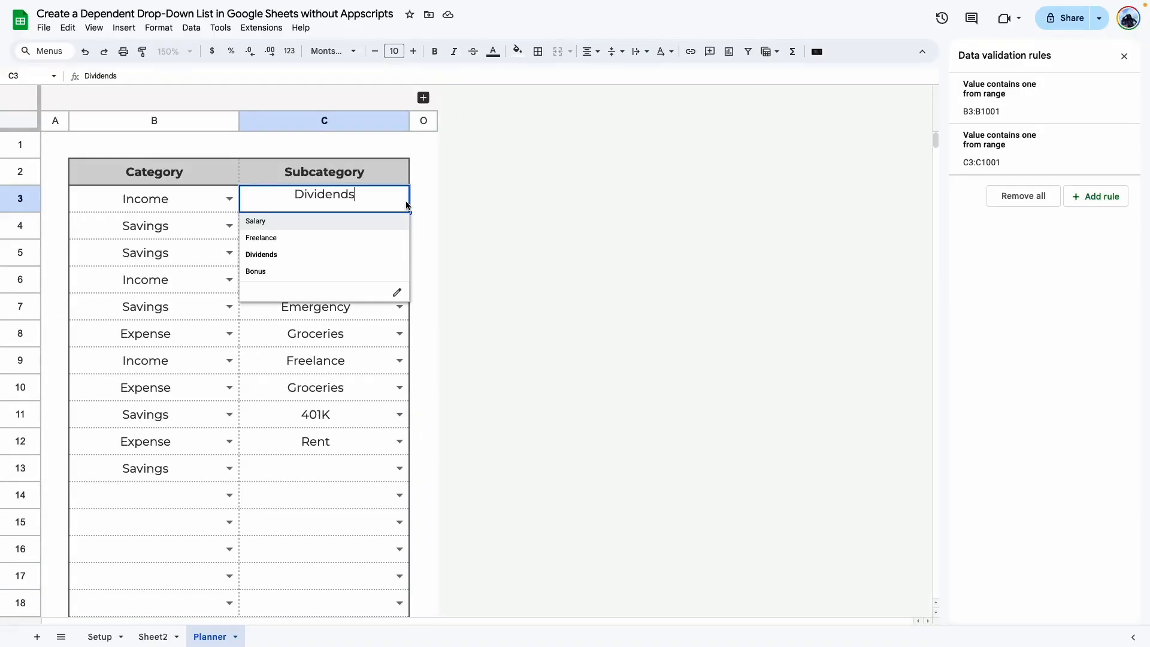
{"action": "left_click", "coordinate": [425, 226]}
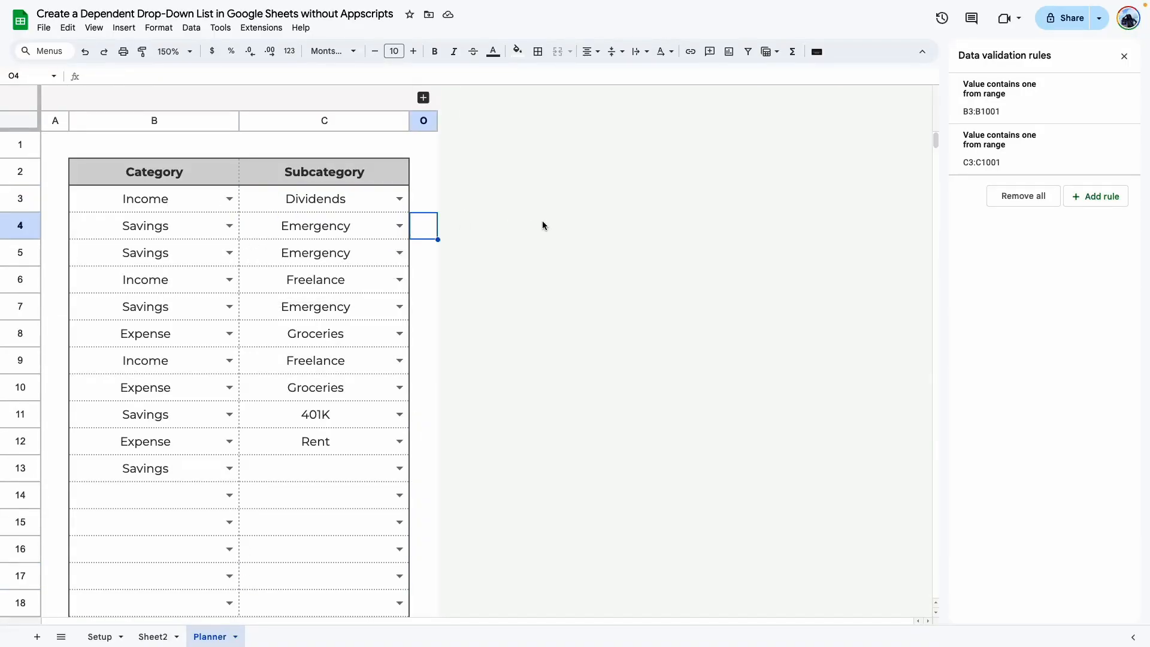
Set the Planner category in B3 to Expense, clear the subcategory in C3 and check its dropdown options.
{"action": "left_click", "coordinate": [229, 199]}
{"action": "left_click", "coordinate": [115, 241]}
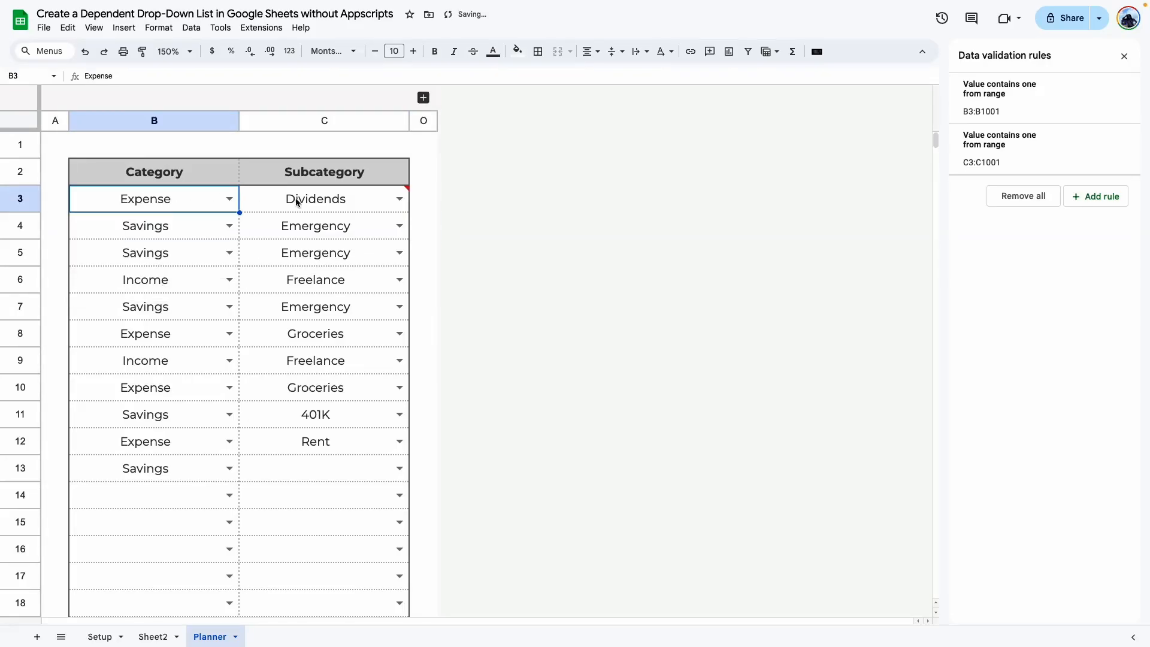
{"action": "left_click", "coordinate": [328, 207]}
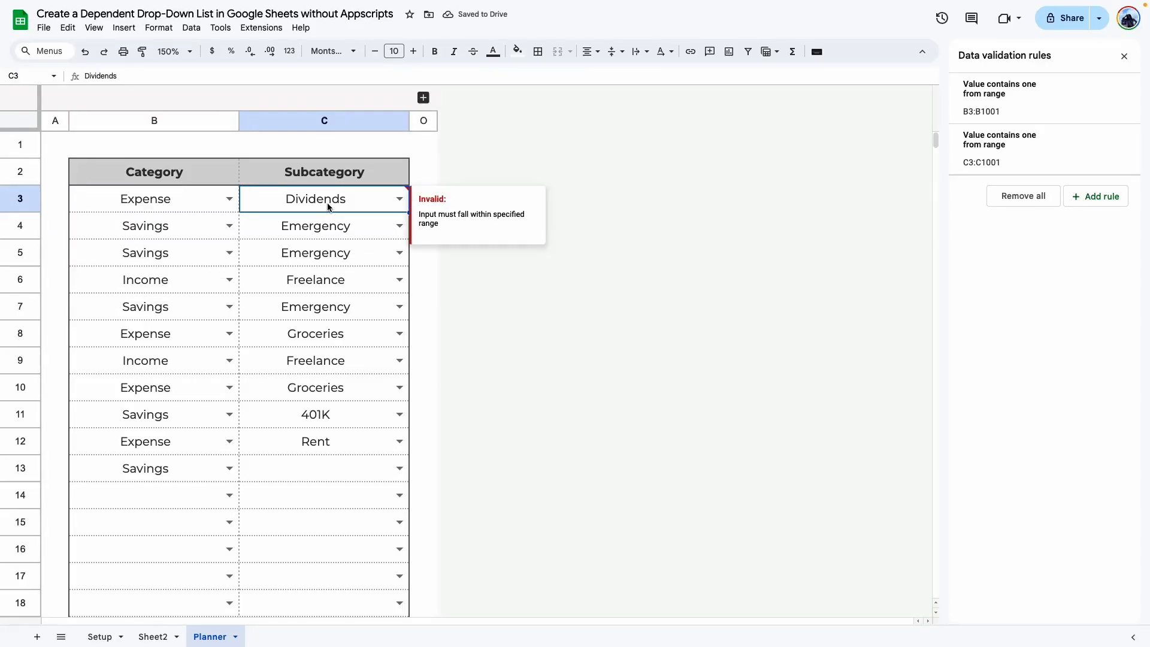
{"action": "key", "text": "Delete"}
{"action": "left_click", "coordinate": [400, 200]}
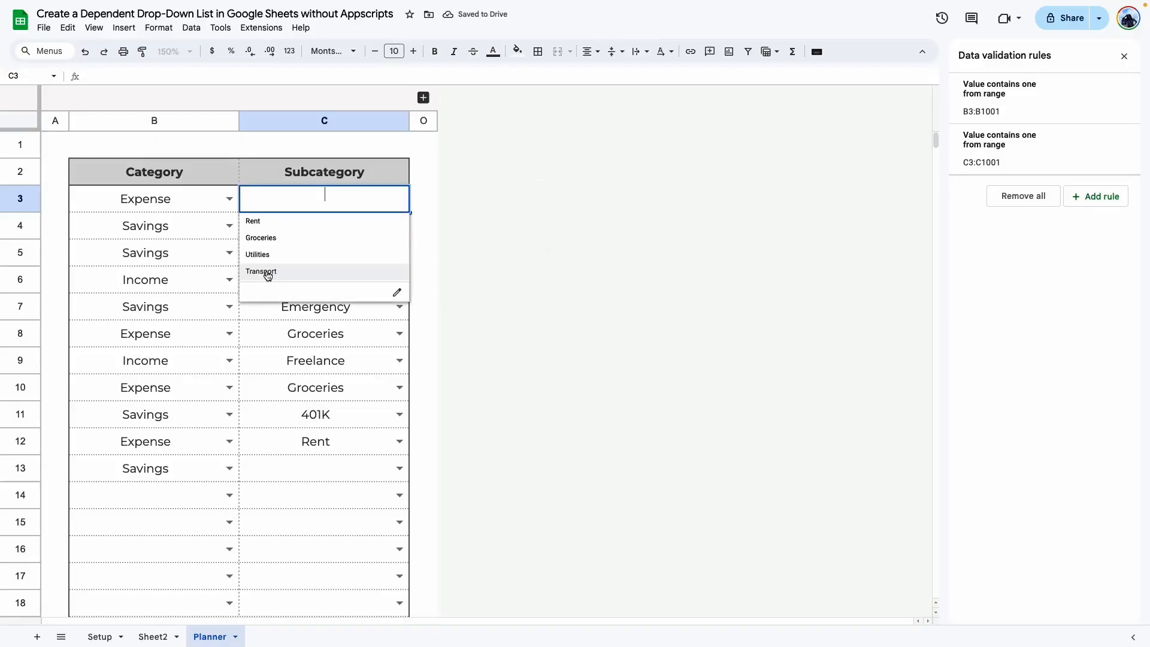
{"action": "left_click", "coordinate": [496, 336]}
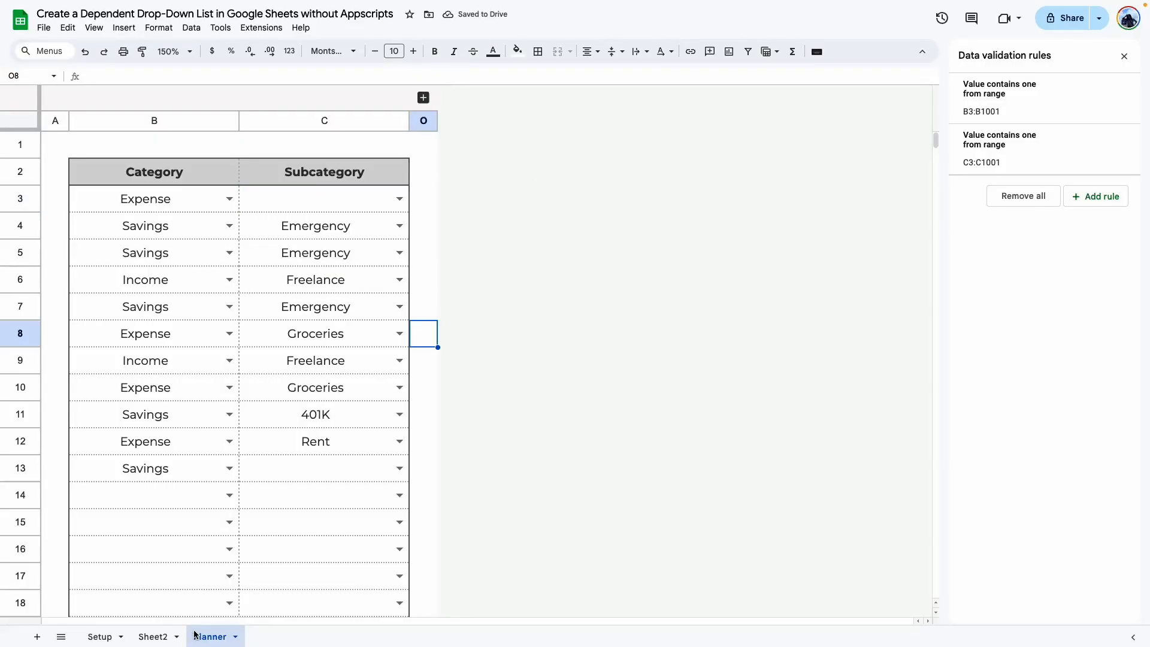
Delete the data validation rule for the Subcategory cells C3:C17 on Sheet2.
{"action": "left_click", "coordinate": [155, 636]}
{"action": "left_click", "coordinate": [333, 176]}
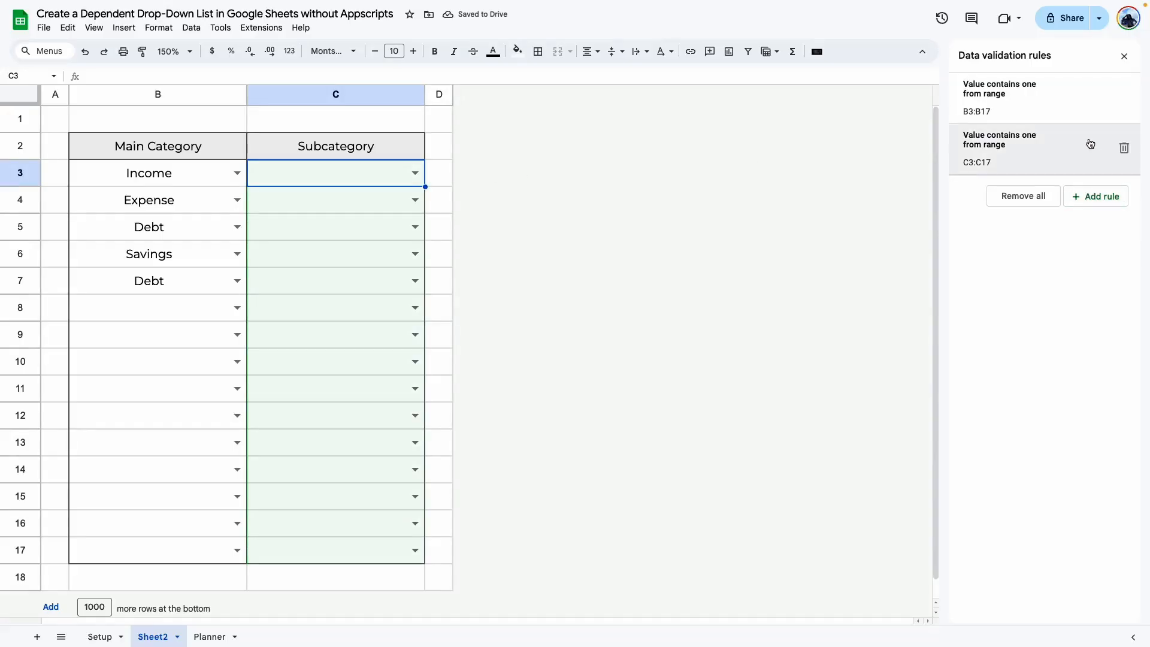
{"action": "left_click", "coordinate": [1124, 148]}
{"action": "left_click", "coordinate": [623, 257]}
{"action": "left_click", "coordinate": [442, 173]}
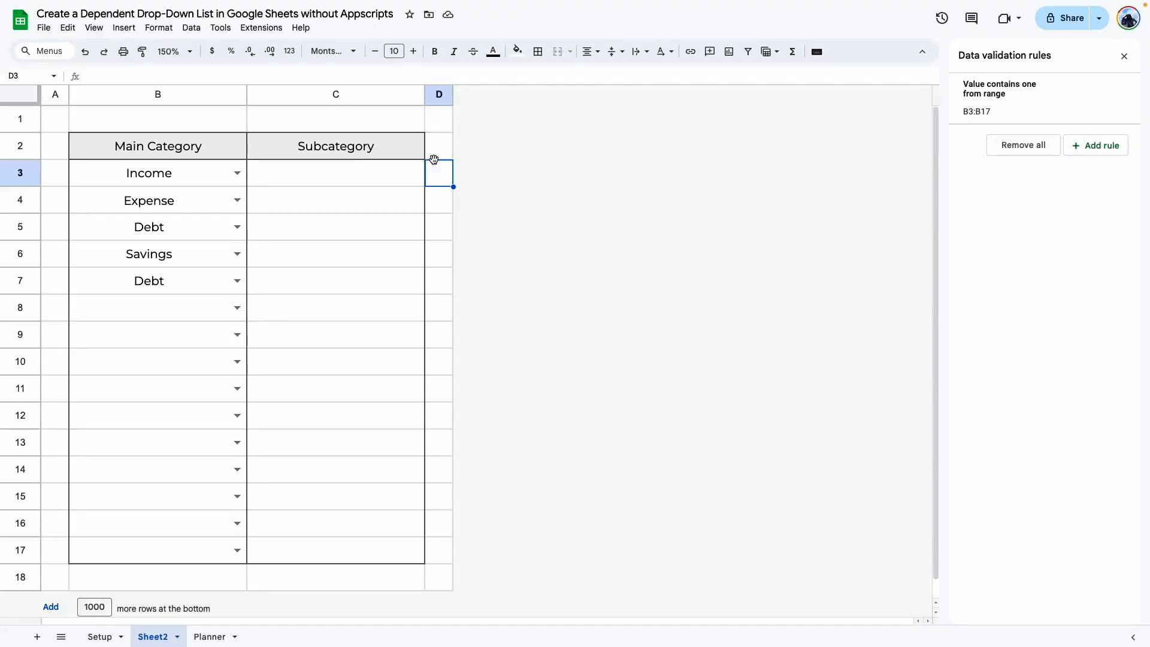
Insert 14 empty columns beside the Subcategory table on Sheet2, extending the sheet to column R.
{"action": "right_click", "coordinate": [437, 93]}
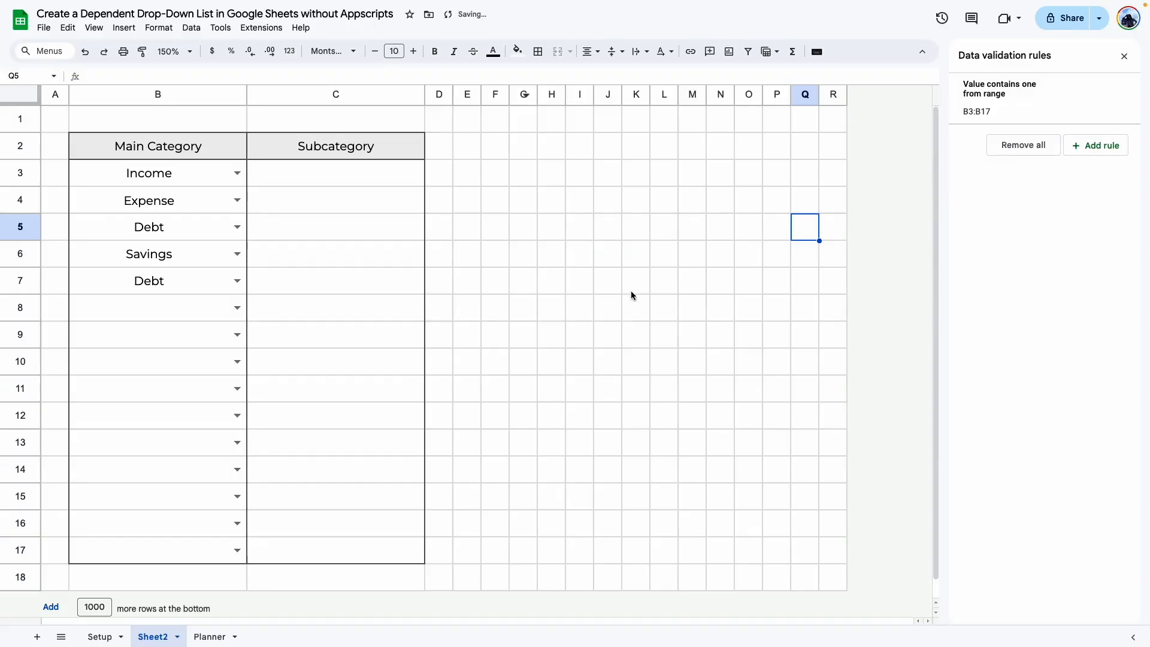
{"action": "left_click", "coordinate": [632, 290]}
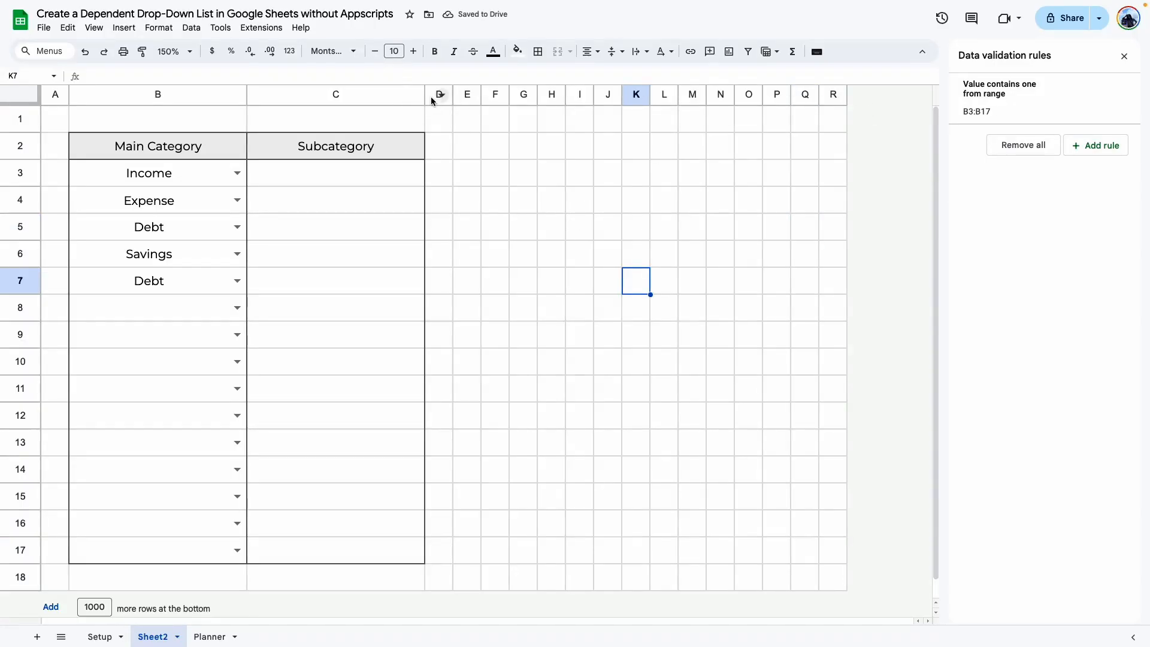
{"action": "left_click_drag", "start_coordinate": [438, 94], "coordinate": [719, 99]}
{"action": "left_click", "coordinate": [552, 200]}
{"action": "left_click", "coordinate": [608, 174]}
Select columns E to Q on Sheet2 and open their column resize settings.
{"action": "left_click_drag", "start_coordinate": [464, 97], "coordinate": [803, 106]}
{"action": "right_click", "coordinate": [803, 105]}
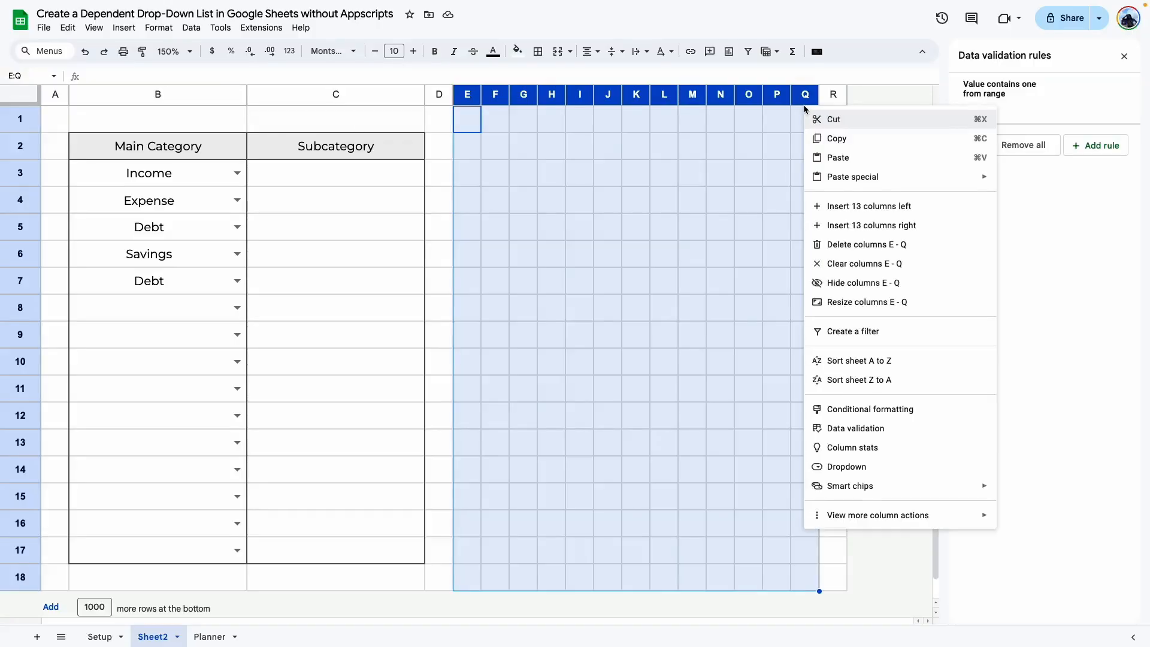
{"action": "left_click", "coordinate": [863, 302]}
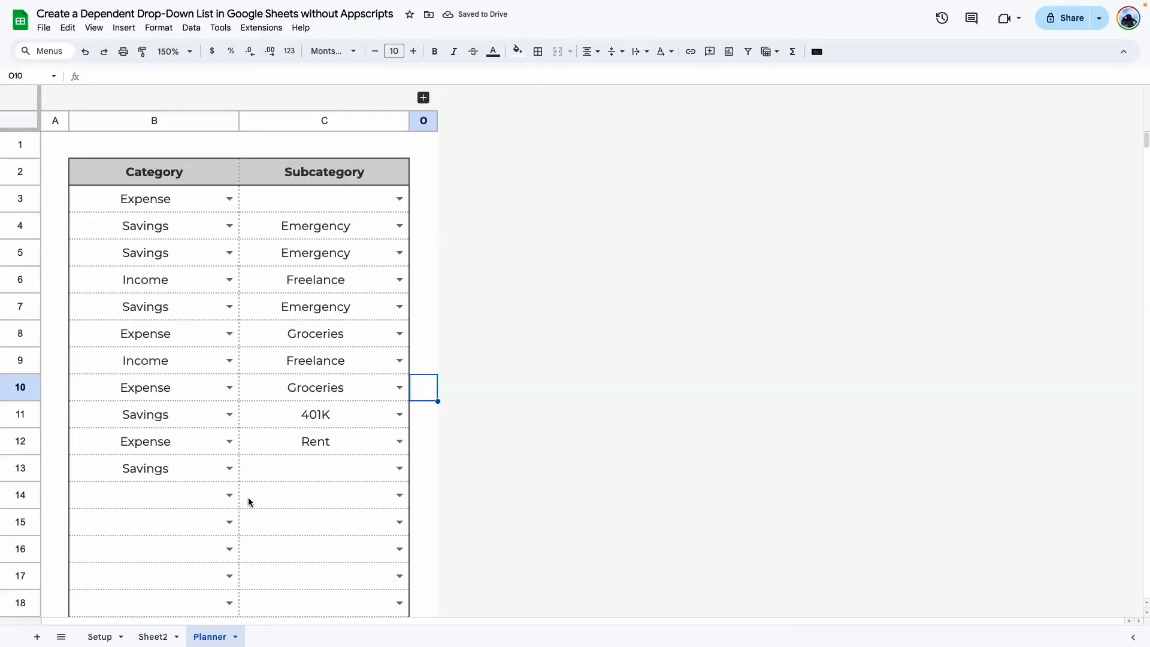
Expand the collapsed column group on the Planner sheet and view the Subcategory Dropdowns helper area.
{"action": "left_click", "coordinate": [424, 98]}
{"action": "left_click", "coordinate": [475, 204]}
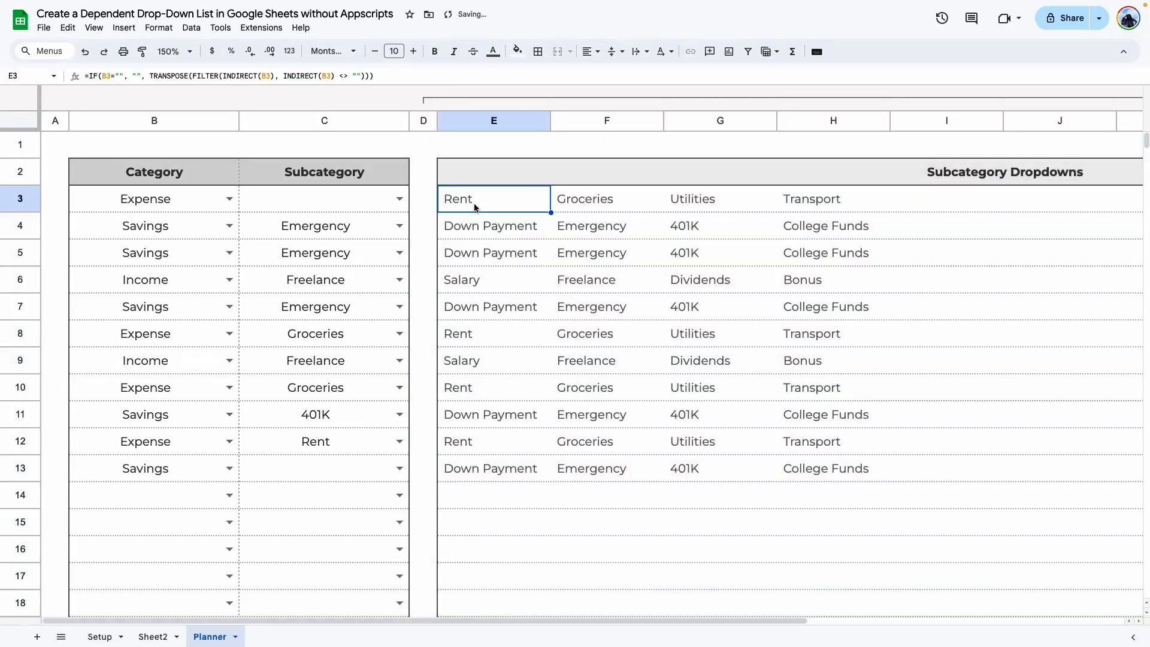
{"action": "left_click", "coordinate": [617, 173]}
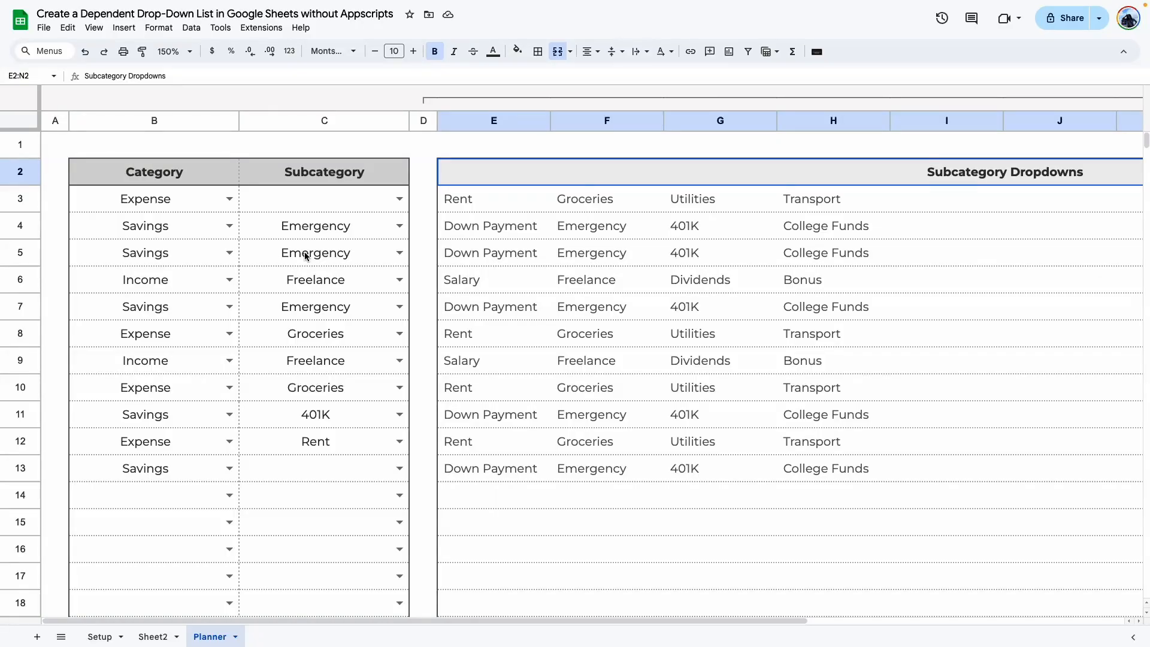
Examine the IF, TRANSPOSE, FILTER and INDIRECT formula in Planner cell E3, its reference to B3 and its output across E3:H3.
{"action": "left_click", "coordinate": [527, 200]}
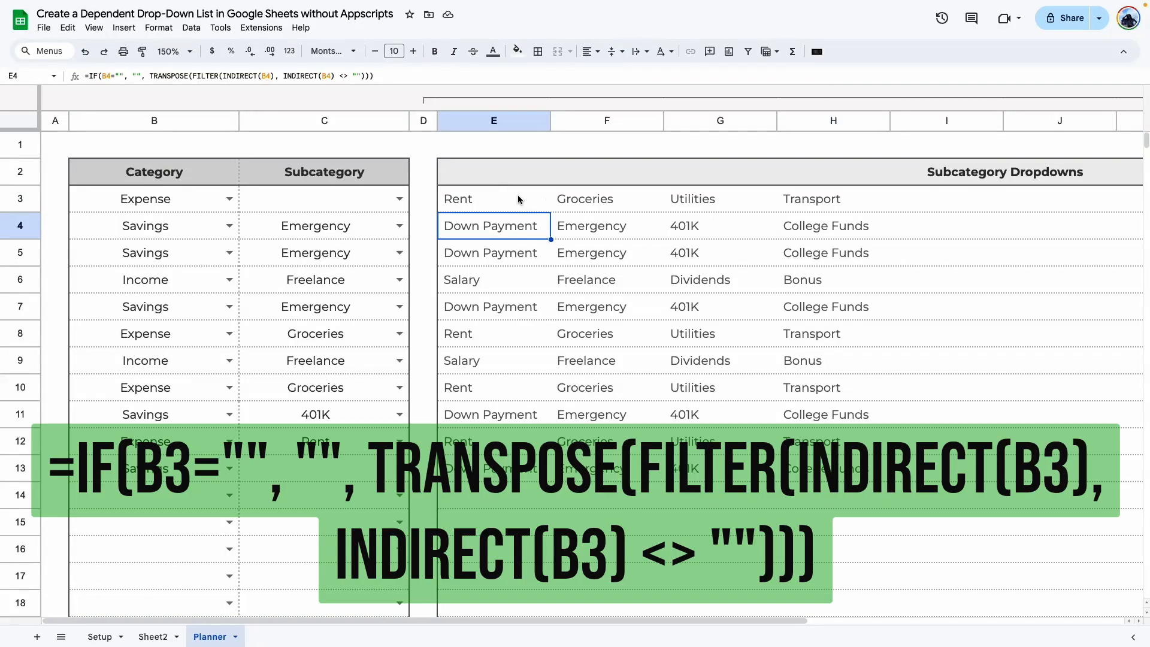
{"action": "double_click", "coordinate": [484, 197]}
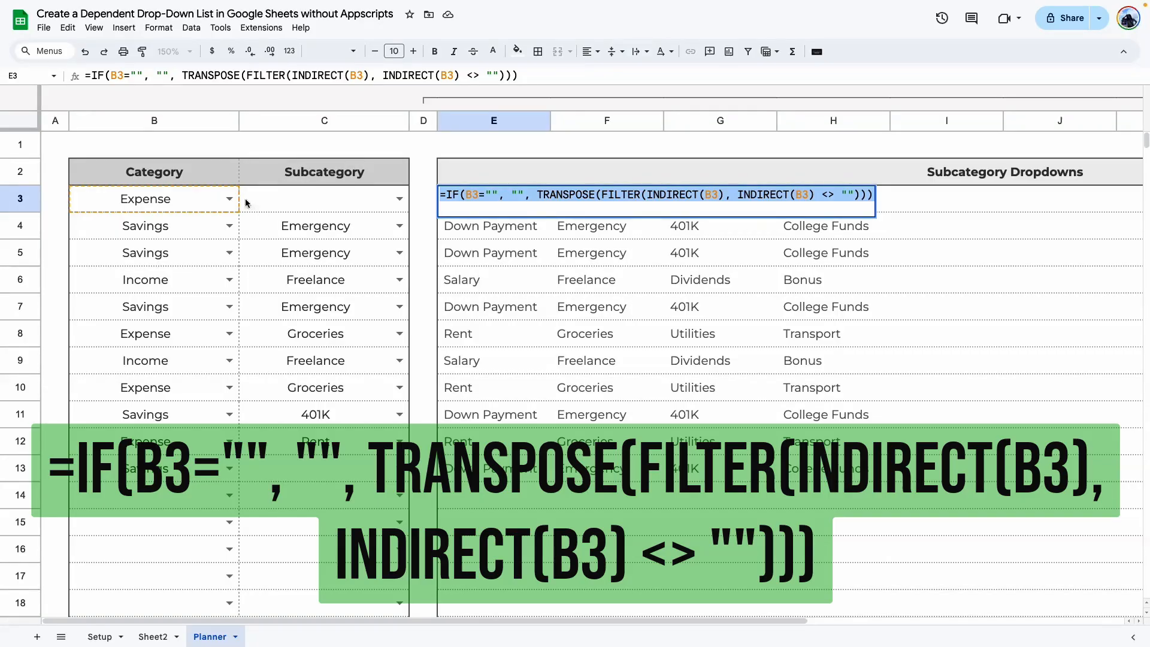
{"action": "key", "text": "Return"}
{"action": "left_click_drag", "start_coordinate": [483, 200], "coordinate": [832, 200]}
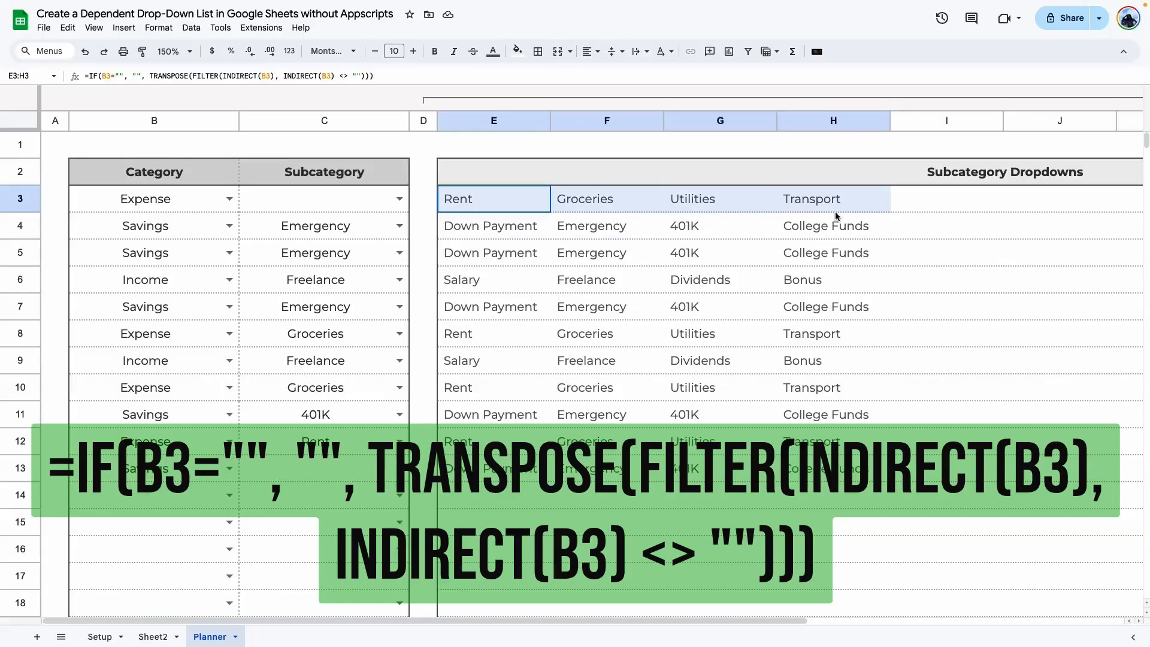
{"action": "left_click", "coordinate": [629, 333]}
{"action": "double_click", "coordinate": [498, 199]}
{"action": "key", "text": "ctrl+a"}
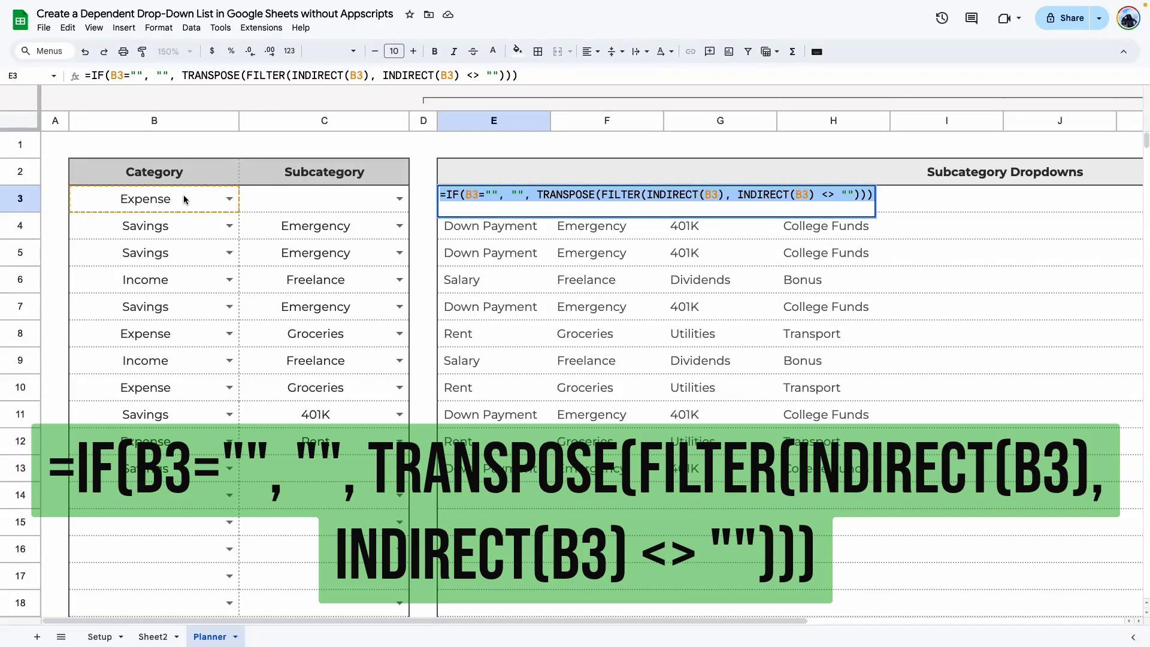
{"action": "key", "text": "Escape"}
{"action": "left_click", "coordinate": [563, 335]}
{"action": "left_click", "coordinate": [644, 315]}
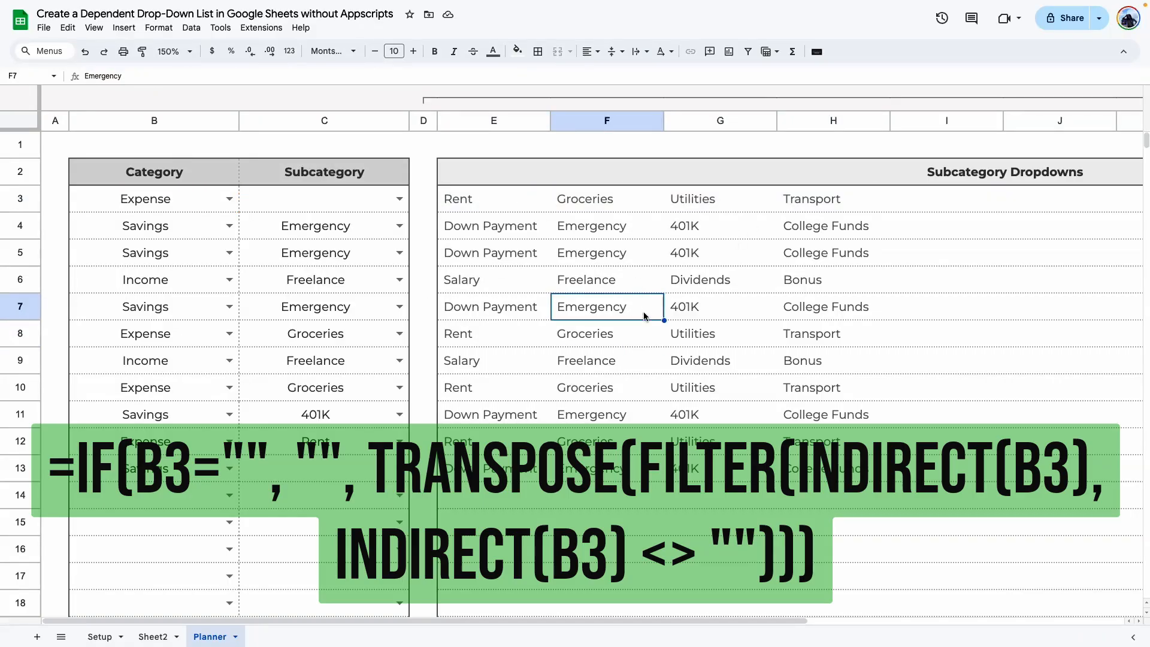
Set the Planner category in B3 to Income and check each subcategory listed across E3:H3.
{"action": "left_click", "coordinate": [228, 198]}
{"action": "left_click", "coordinate": [85, 226]}
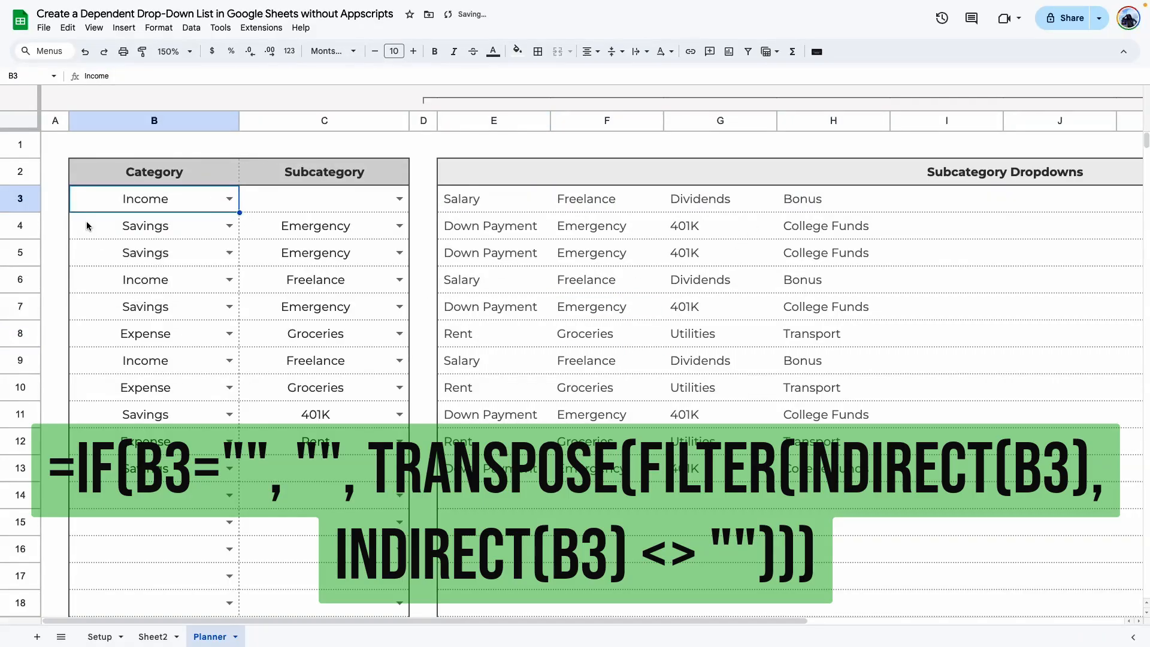
{"action": "left_click", "coordinate": [468, 206]}
{"action": "left_click", "coordinate": [626, 205]}
{"action": "left_click", "coordinate": [690, 206]}
{"action": "left_click", "coordinate": [821, 205]}
Set the Planner category in B3 to Debt and check each subcategory listed across E3:H3.
{"action": "left_click", "coordinate": [232, 200]}
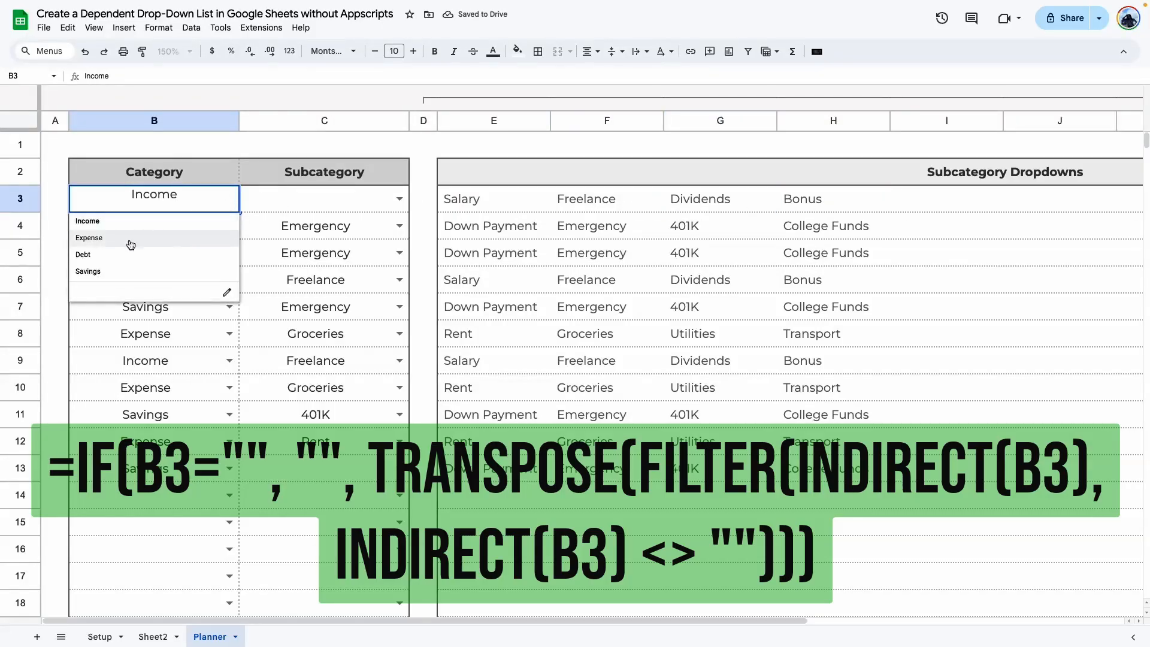
{"action": "left_click", "coordinate": [110, 256]}
{"action": "left_click", "coordinate": [509, 198]}
{"action": "left_click", "coordinate": [590, 198]}
{"action": "left_click", "coordinate": [688, 198]}
{"action": "left_click", "coordinate": [819, 197]}
{"action": "left_click", "coordinate": [688, 280]}
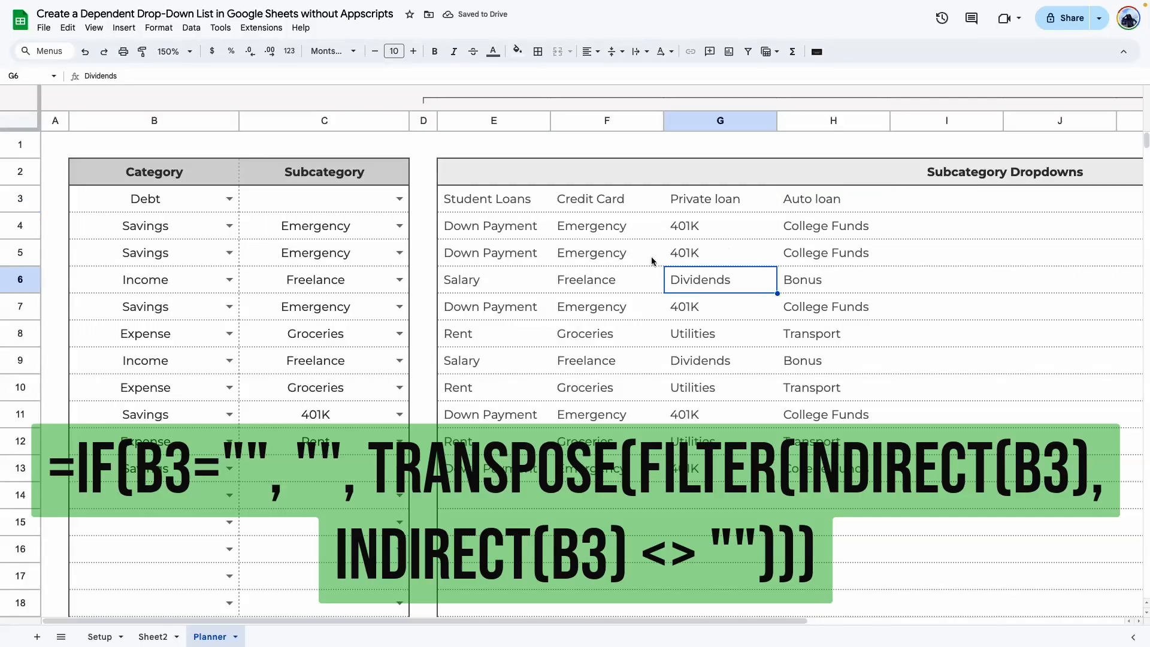
Copy the complete IF, TRANSPOSE, FILTER and INDIRECT formula from Planner cell E3.
{"action": "double_click", "coordinate": [466, 200]}
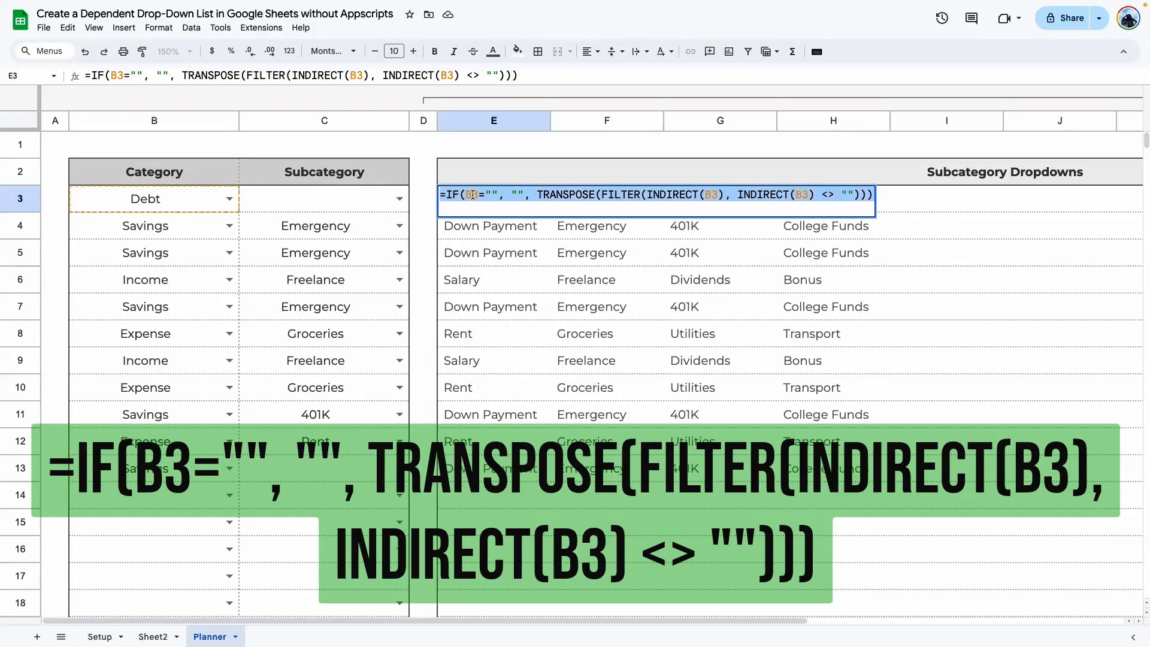
{"action": "key", "text": "Return"}
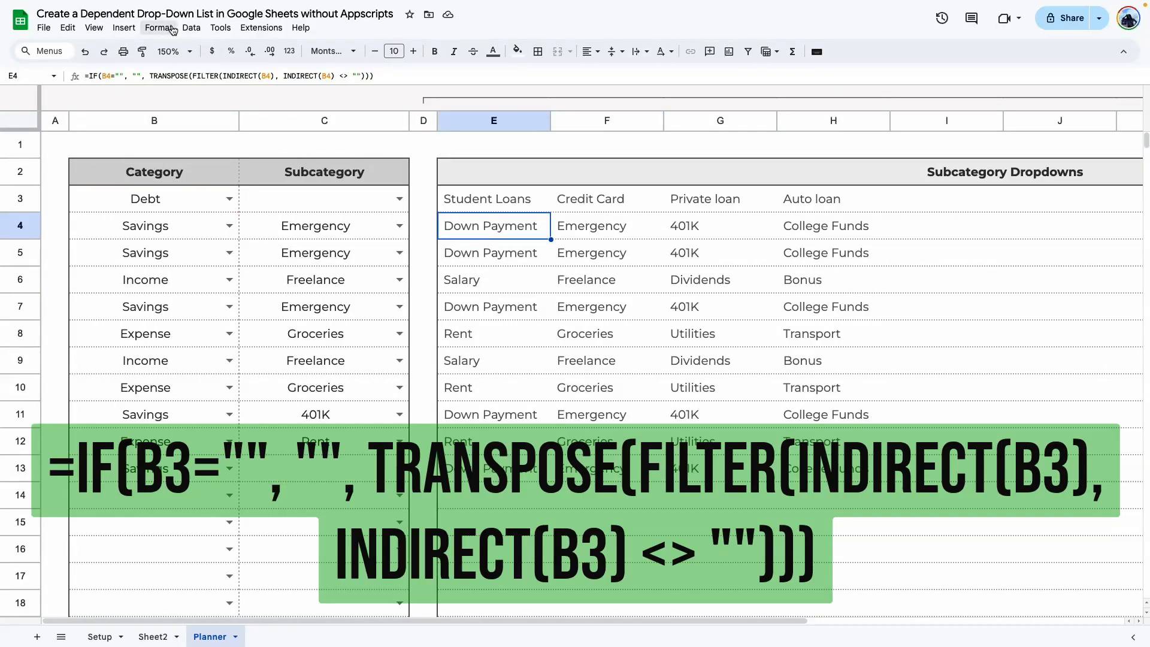
{"action": "left_click", "coordinate": [174, 51]}
{"action": "left_click", "coordinate": [172, 189]}
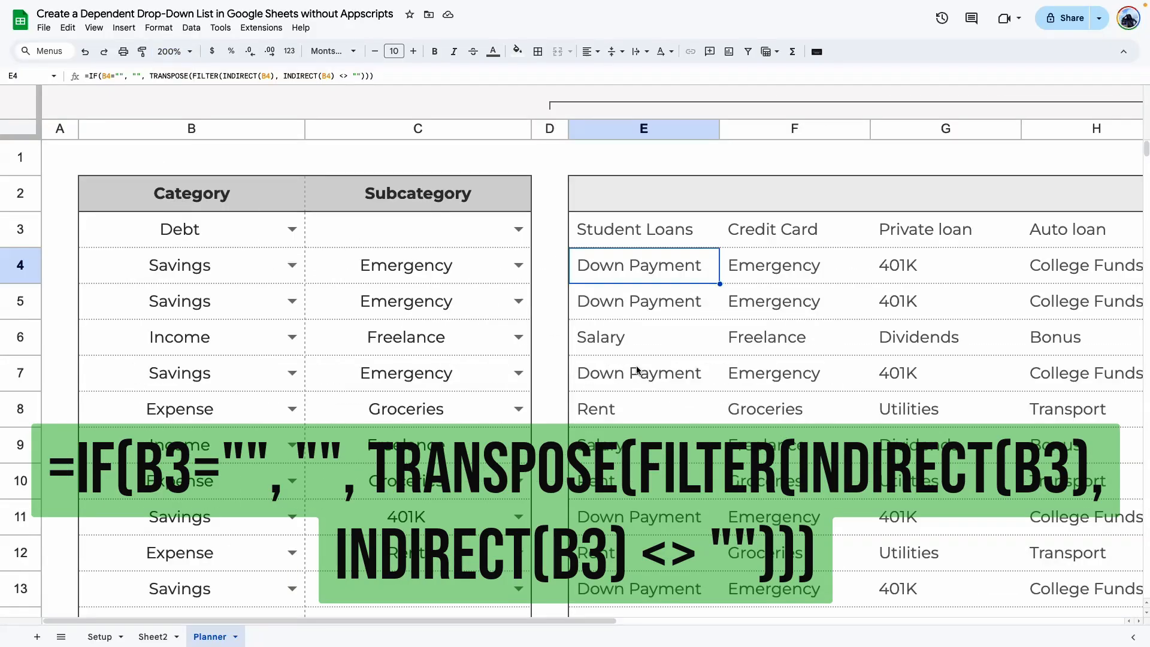
{"action": "left_click", "coordinate": [647, 372]}
{"action": "left_click_drag", "start_coordinate": [342, 621], "coordinate": [552, 639]}
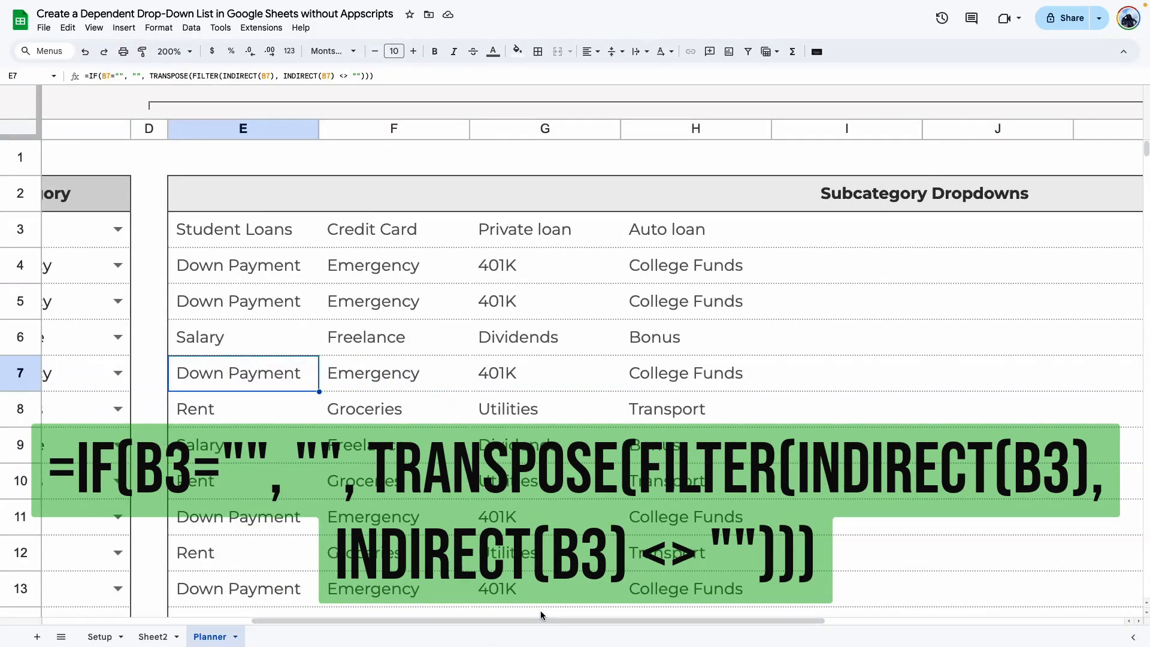
{"action": "double_click", "coordinate": [262, 235]}
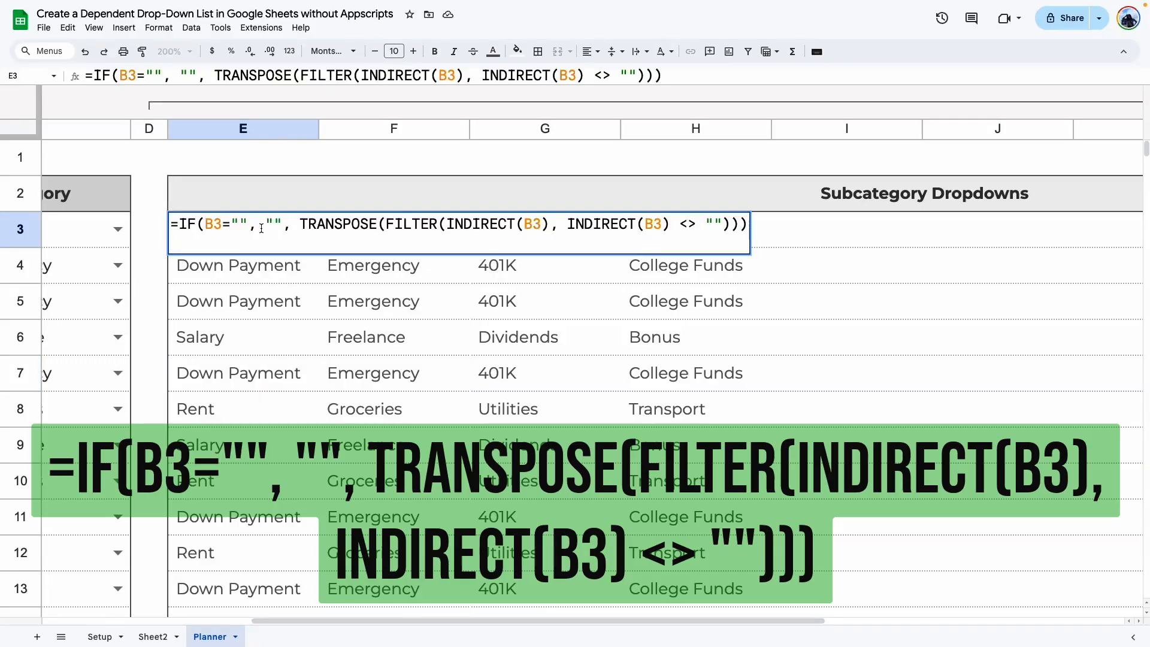
{"action": "triple_click", "coordinate": [344, 223]}
{"action": "right_click", "coordinate": [388, 223]}
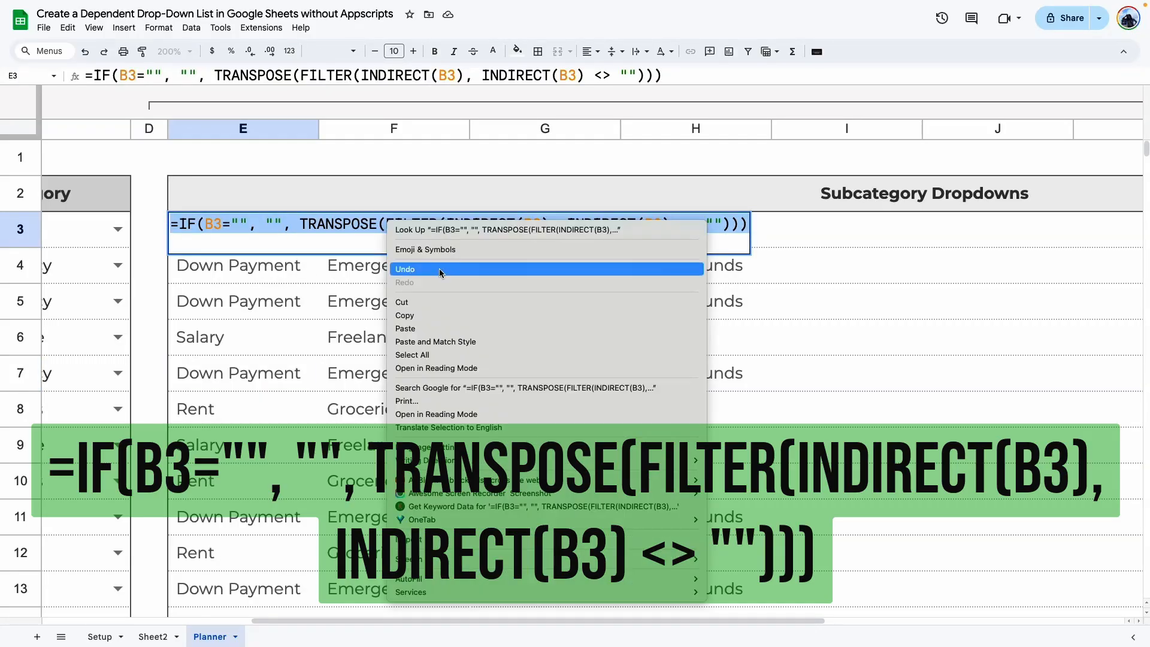
{"action": "left_click", "coordinate": [426, 316]}
{"action": "left_click", "coordinate": [328, 306]}
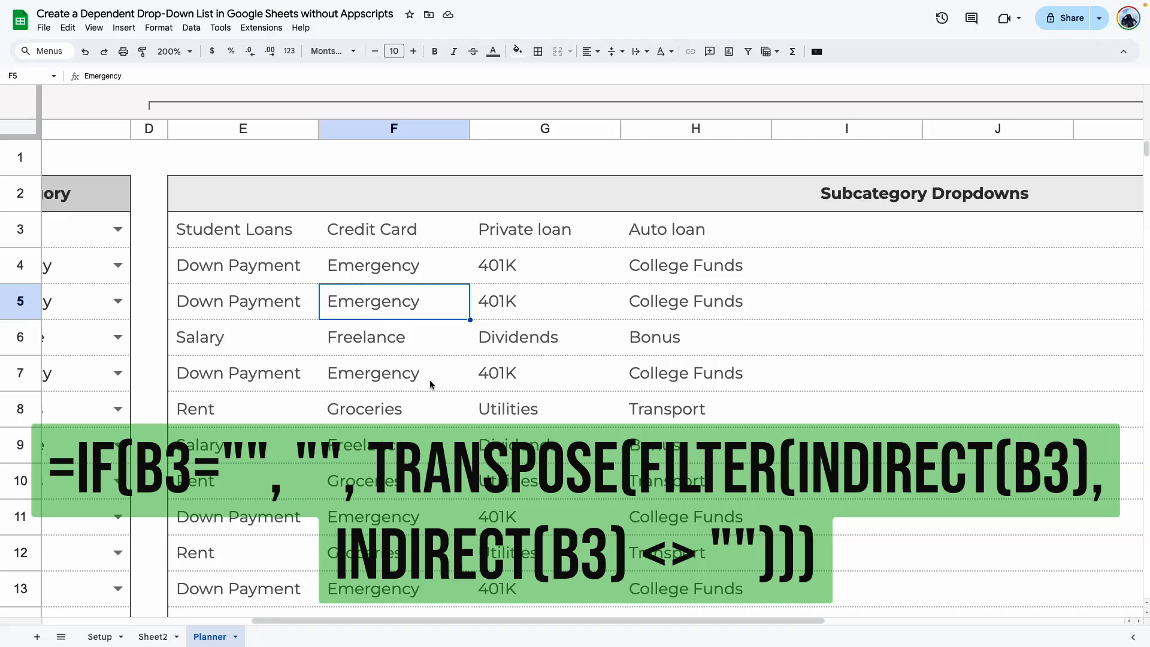
Paste the formula =IF(B3="", "", TRANSPOSE(FILTER(INDIRECT(B3), INDIRECT(B3) <> ""))) into Sheet2 cell E3, viewing the sheet at 125%.
{"action": "left_click", "coordinate": [153, 636]}
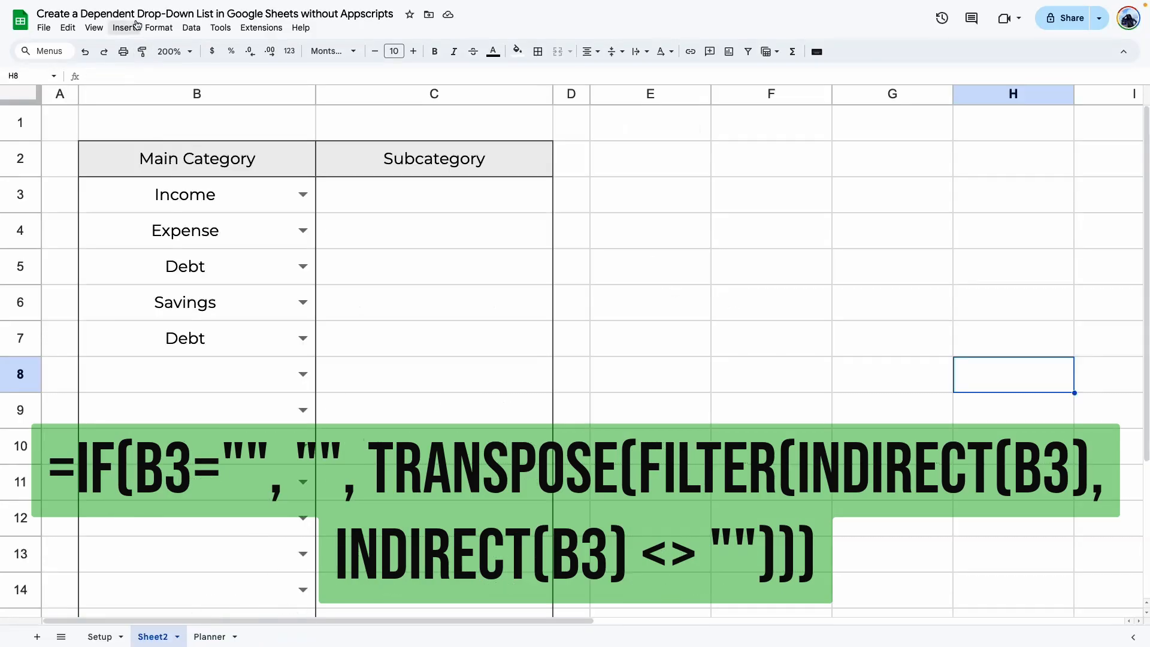
{"action": "left_click", "coordinate": [189, 51]}
{"action": "left_click", "coordinate": [172, 150]}
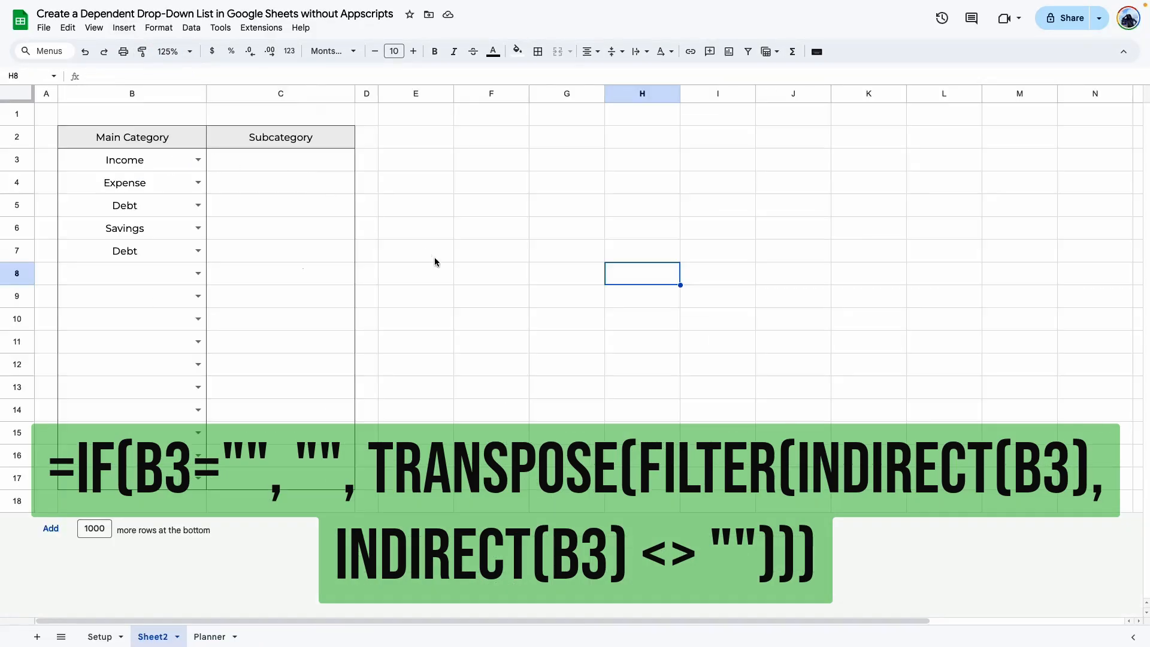
{"action": "left_click", "coordinate": [443, 293]}
{"action": "left_click", "coordinate": [398, 146]}
{"action": "double_click", "coordinate": [402, 168]}
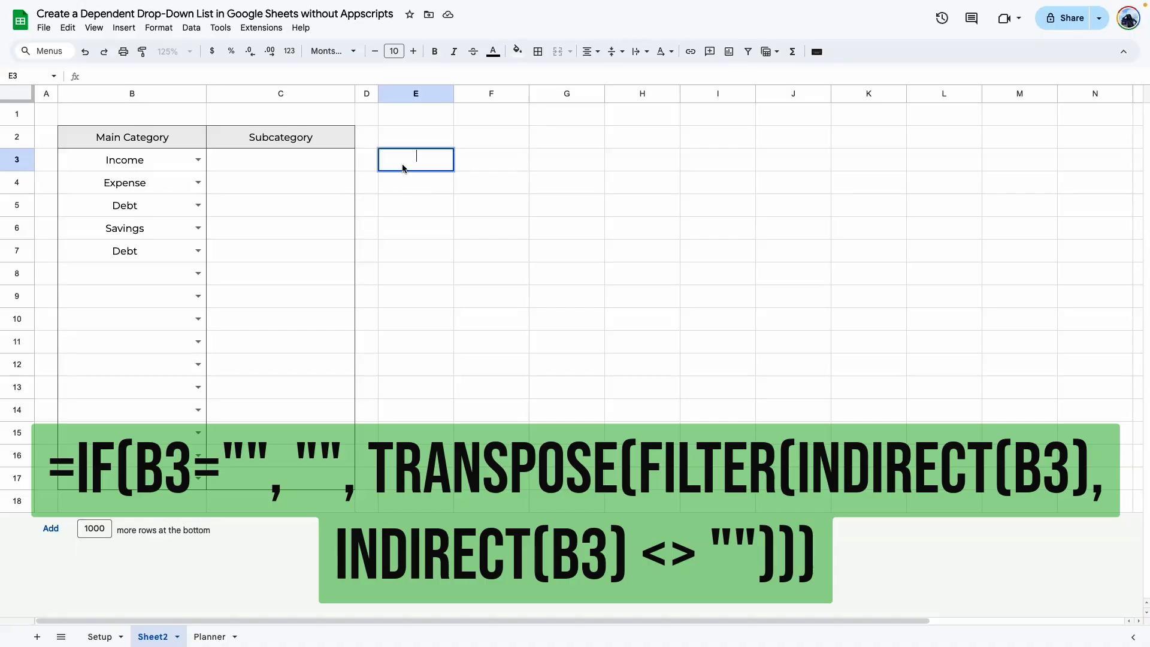
{"action": "key", "text": "ctrl+v"}
{"action": "key", "text": "Return"}
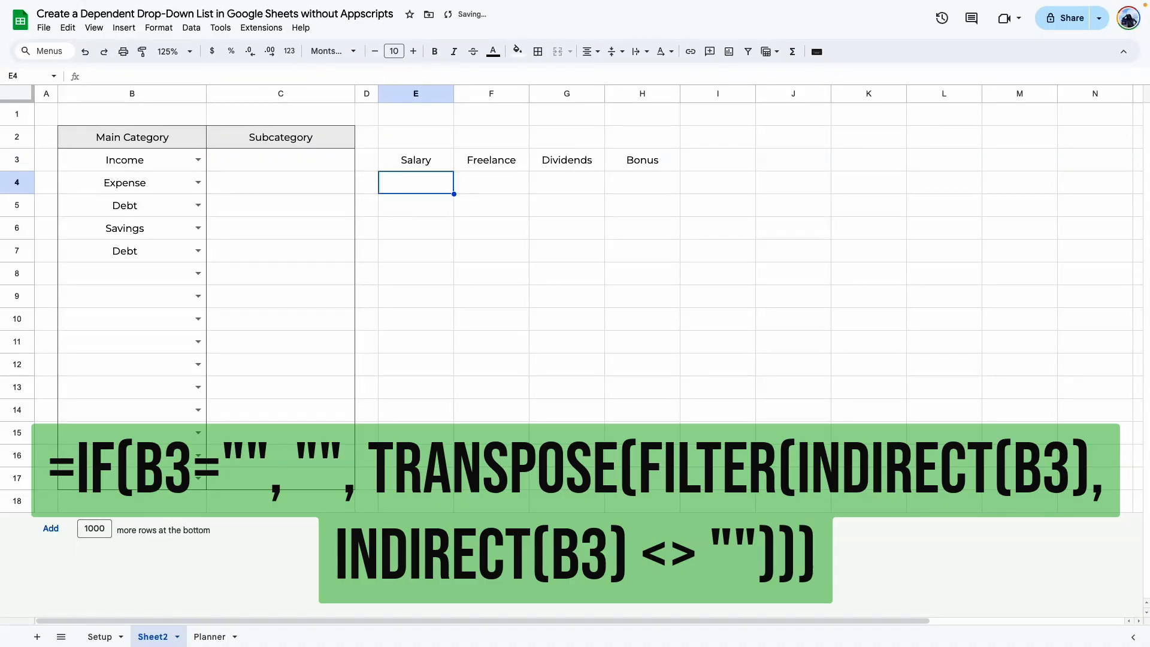
{"action": "left_click", "coordinate": [419, 298]}
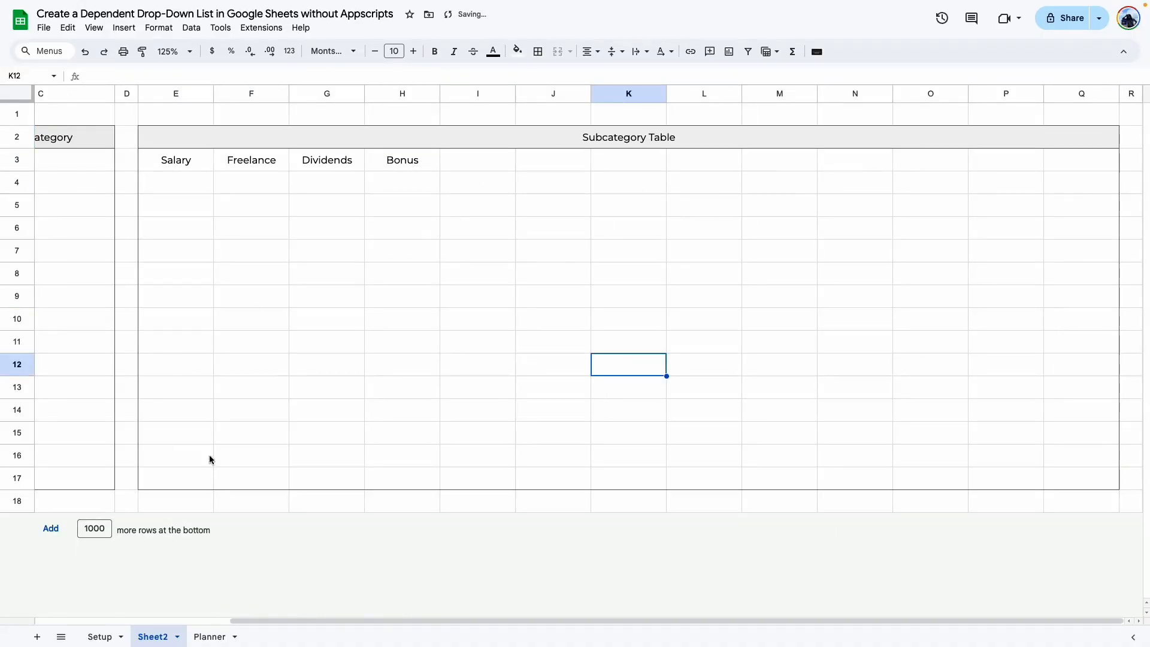
Examine the formula in Sheet2 cell E3 and its reference to the main category in B3.
{"action": "left_click", "coordinate": [560, 366]}
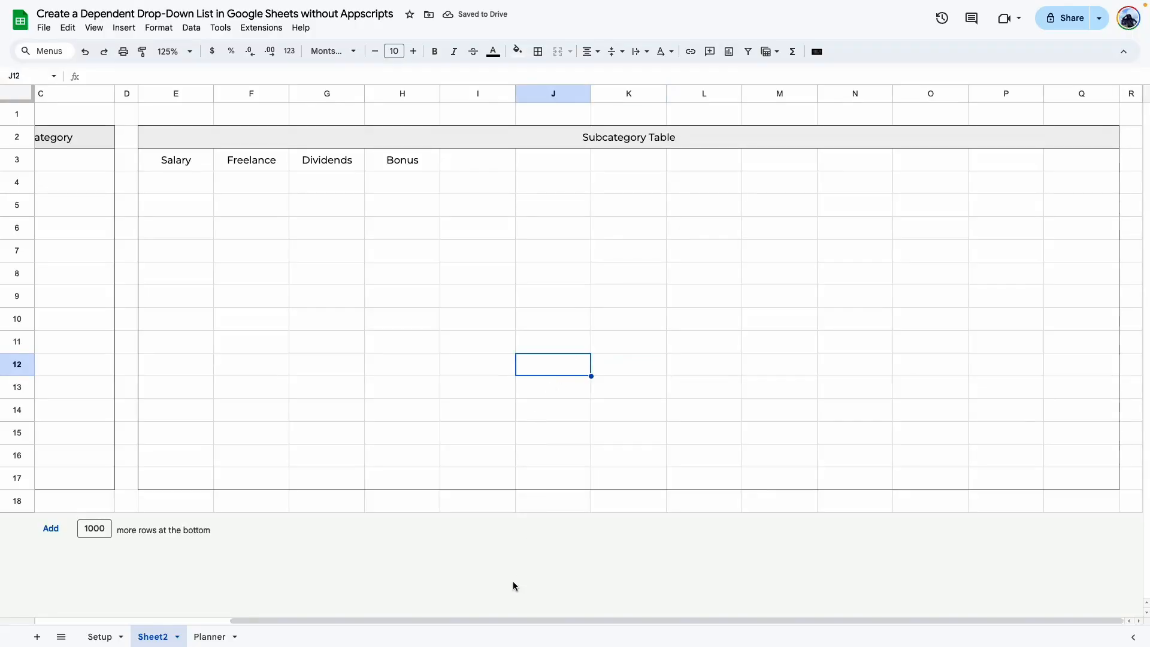
{"action": "left_click_drag", "start_coordinate": [450, 627], "coordinate": [305, 623]}
{"action": "left_click", "coordinate": [362, 160]}
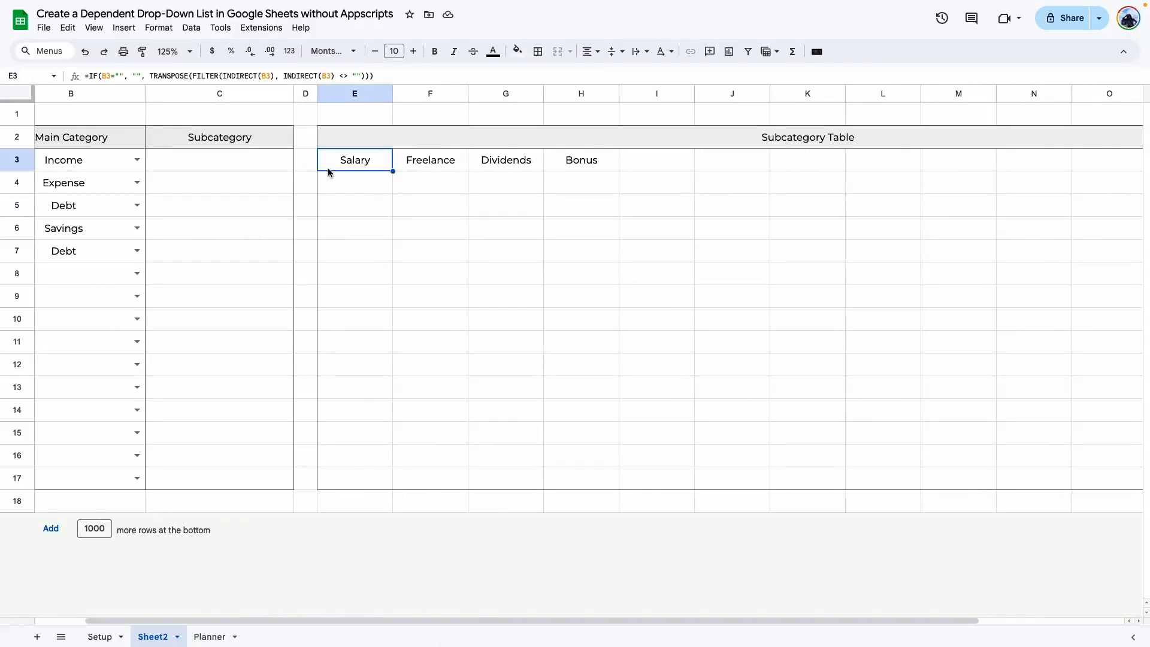
{"action": "double_click", "coordinate": [364, 162]}
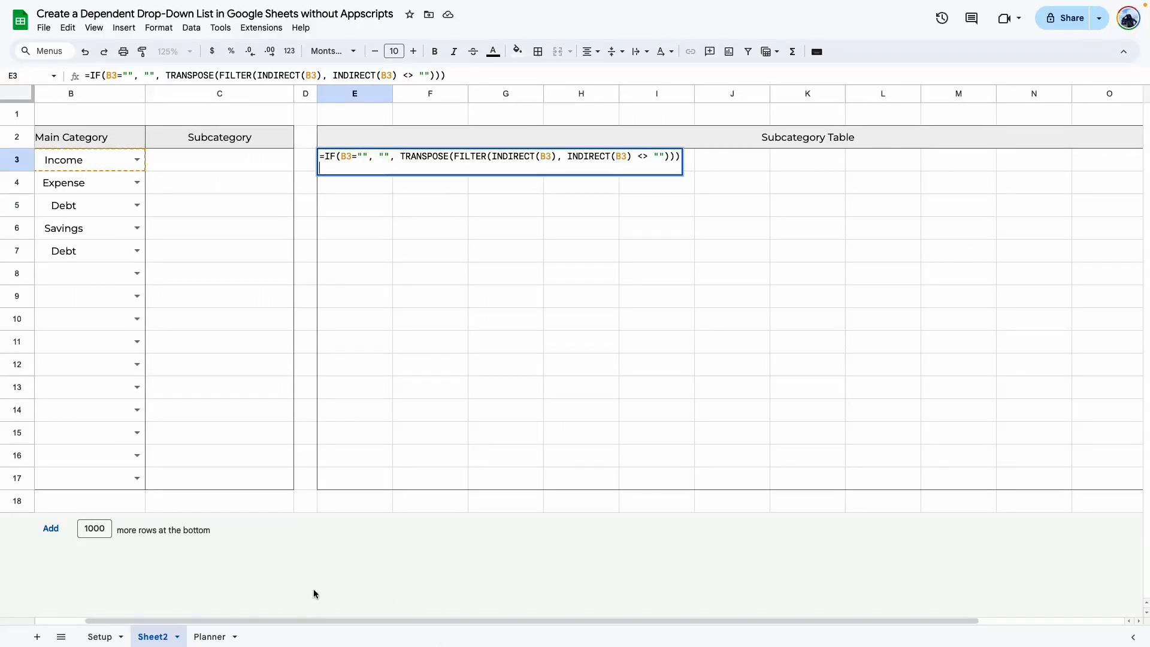
{"action": "left_click_drag", "start_coordinate": [307, 623], "coordinate": [258, 623]}
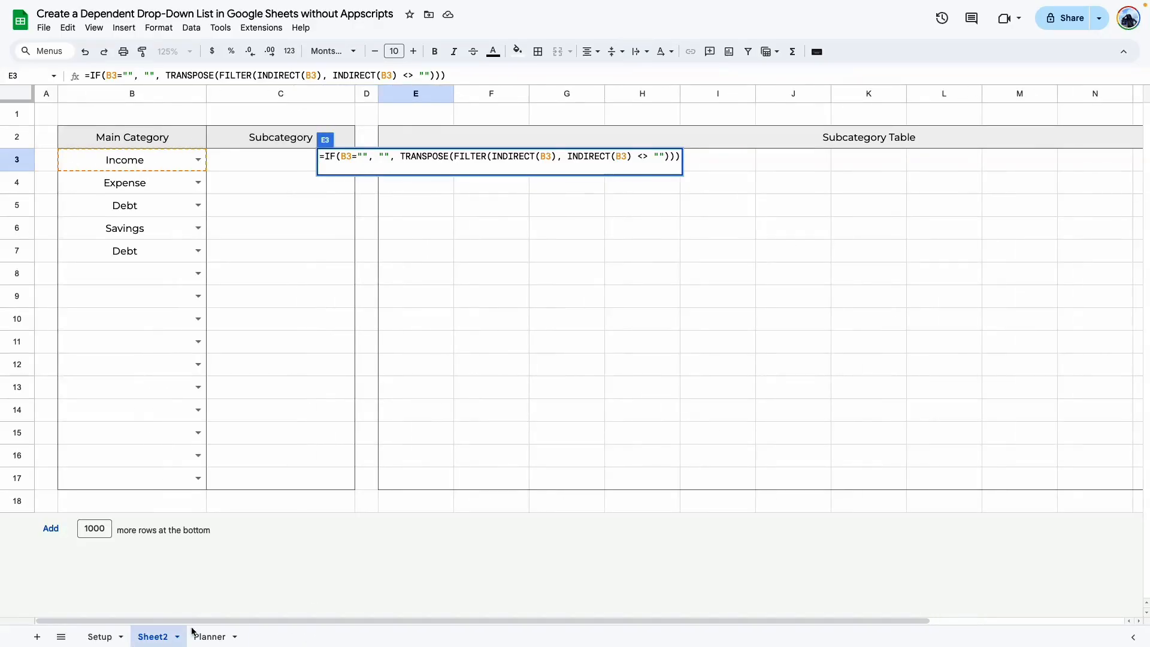
{"action": "left_click", "coordinate": [459, 342]}
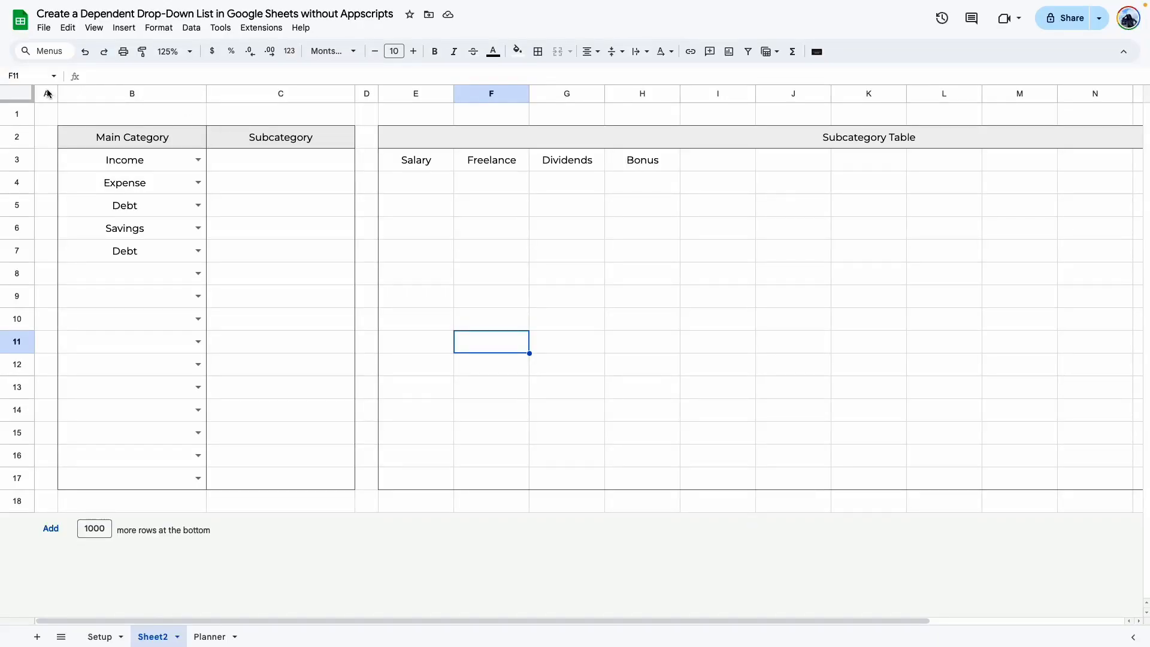
{"action": "left_click", "coordinate": [413, 161]}
{"action": "double_click", "coordinate": [413, 165]}
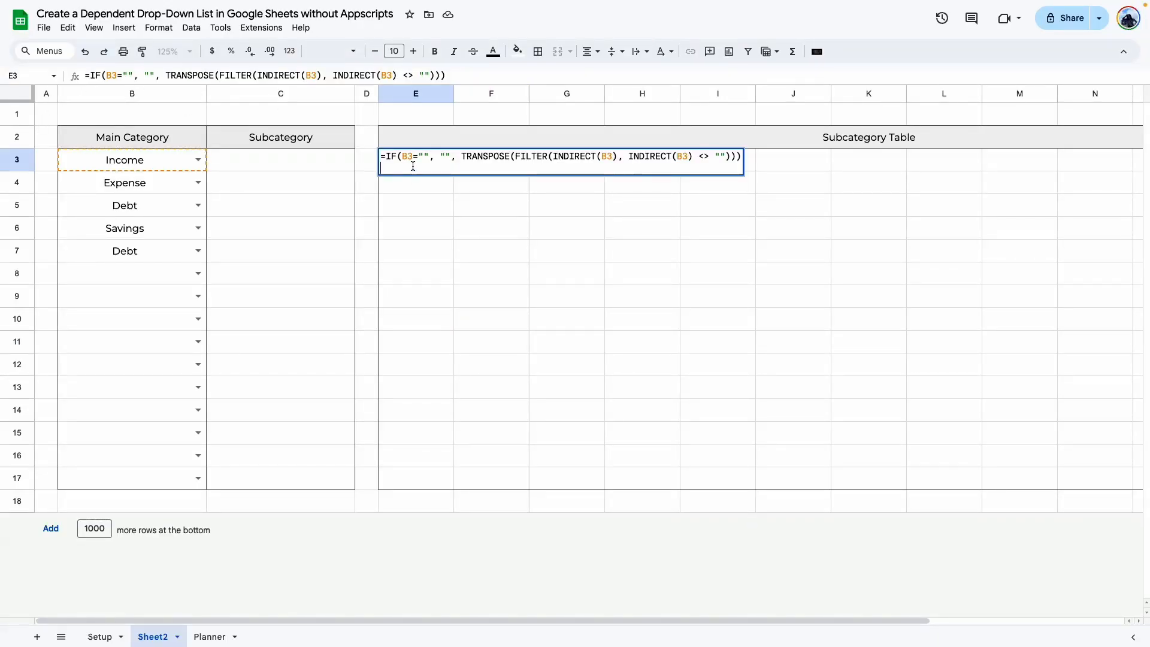
{"action": "left_click", "coordinate": [433, 278]}
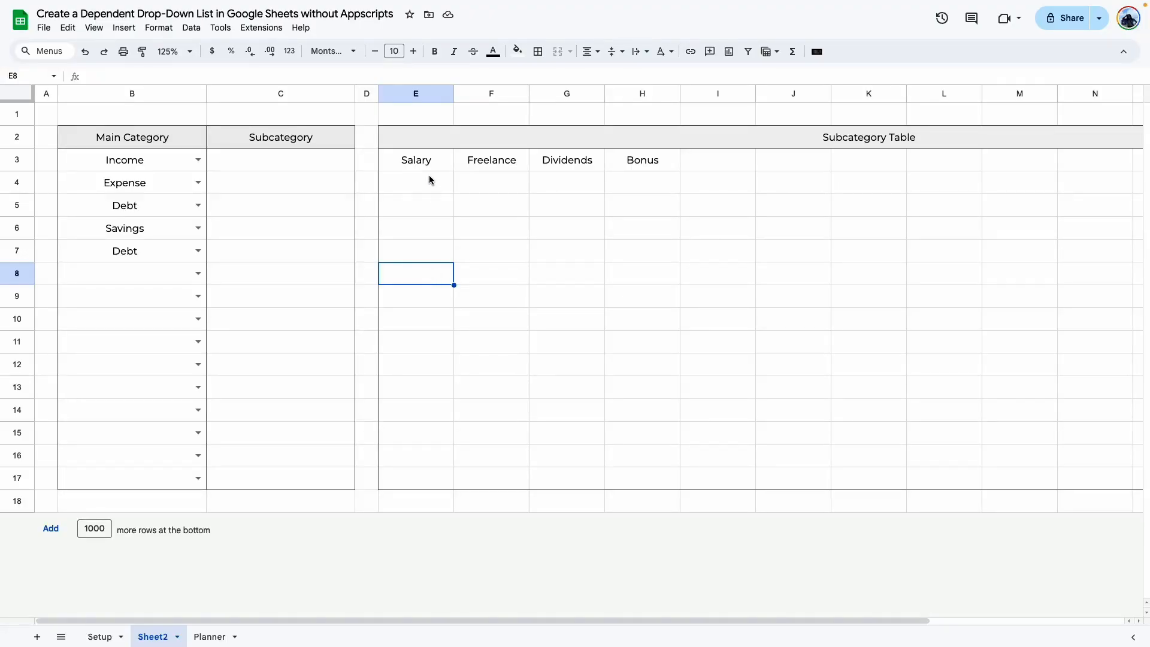
{"action": "left_click", "coordinate": [423, 154]}
{"action": "double_click", "coordinate": [419, 159]}
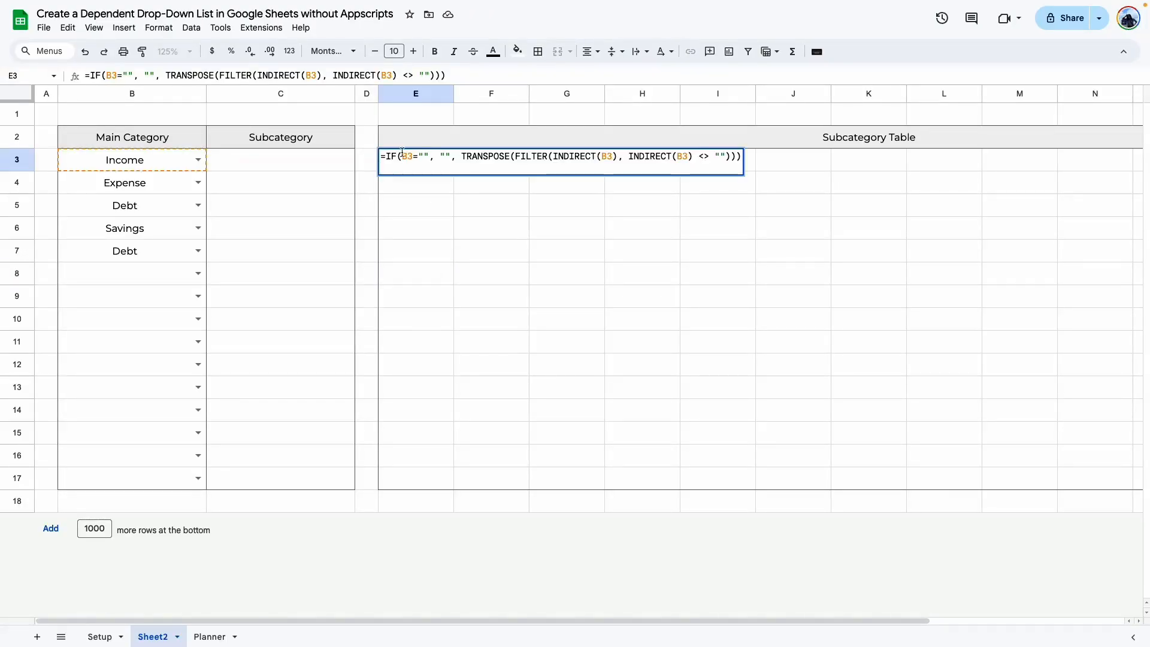
{"action": "left_click", "coordinate": [392, 258]}
Insert an extra column before the Main Category table, check the category reference in the shifted formula, and undo the insertion.
{"action": "left_click", "coordinate": [23, 115]}
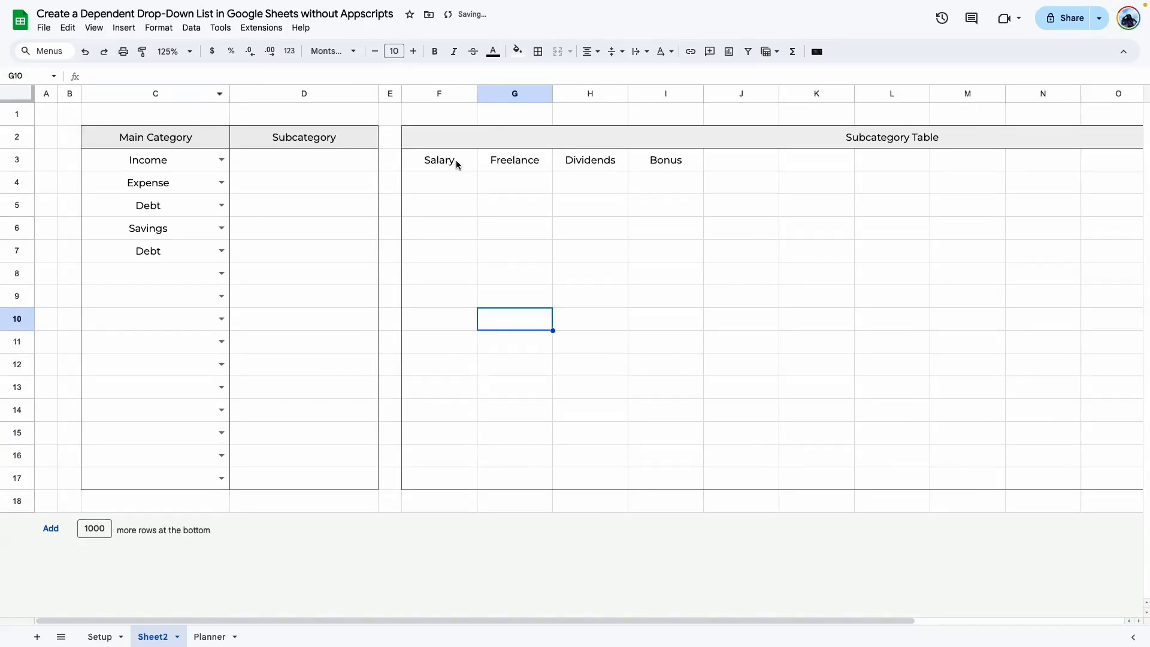
{"action": "left_click", "coordinate": [455, 159]}
{"action": "double_click", "coordinate": [455, 159]}
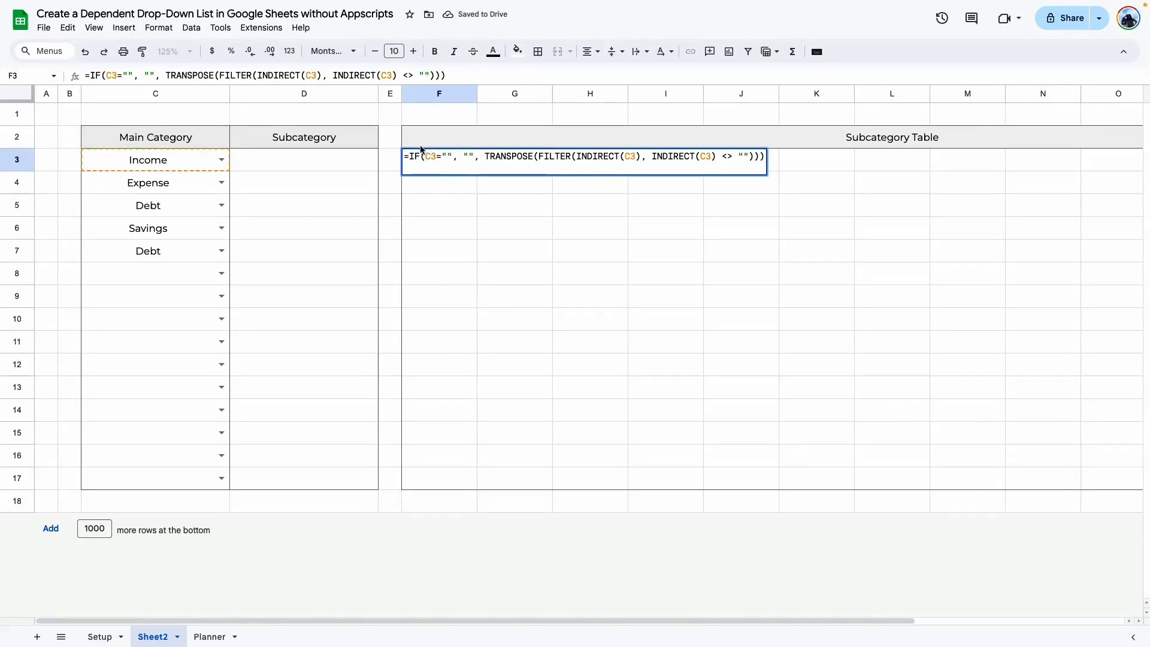
{"action": "left_click", "coordinate": [430, 291]}
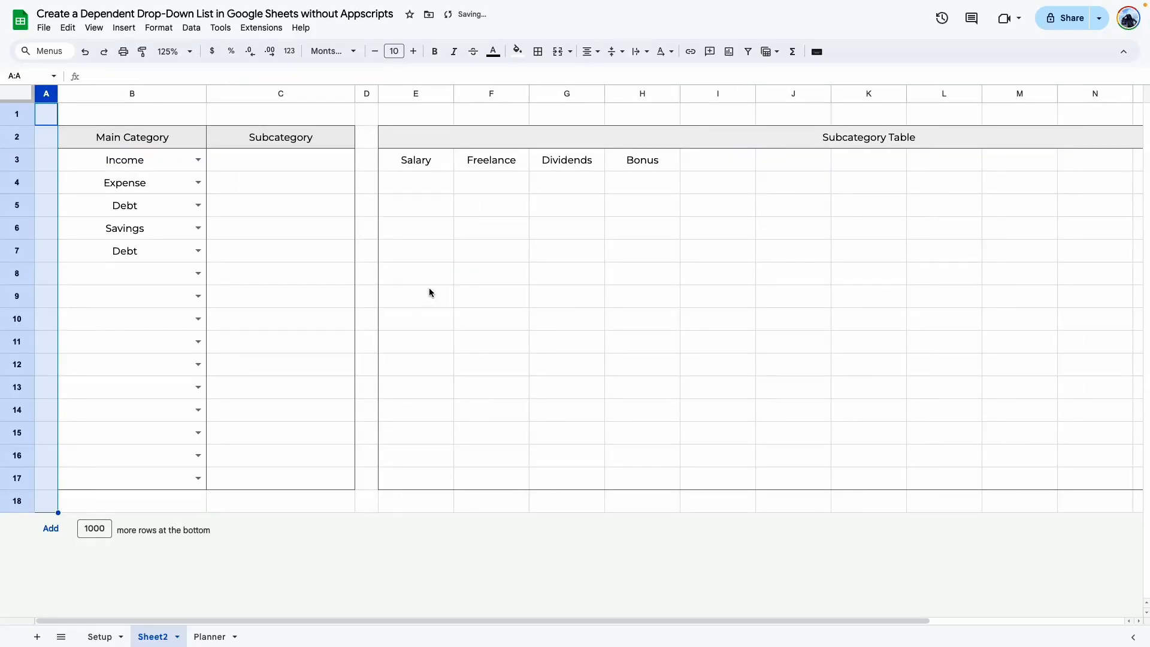
{"action": "left_click", "coordinate": [429, 287]}
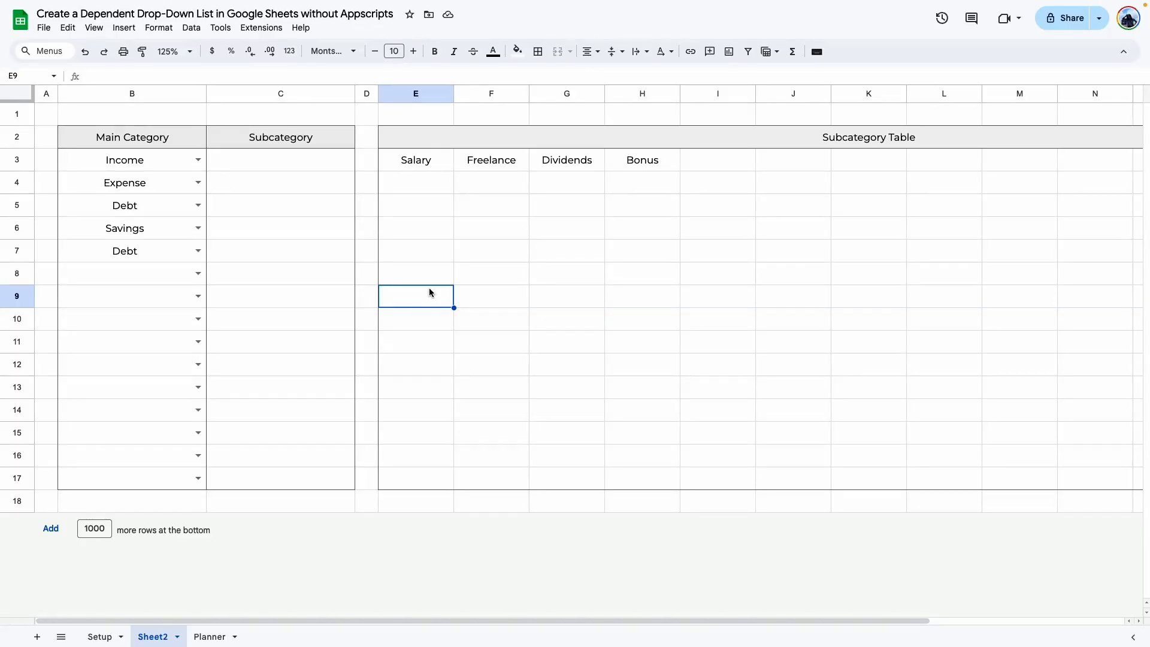
Fill the E3 formula down column E of the Subcategory Table and widen column E to fit its entries.
{"action": "left_click", "coordinate": [471, 280]}
{"action": "left_click", "coordinate": [422, 157]}
{"action": "left_click", "coordinate": [509, 192]}
{"action": "left_click", "coordinate": [428, 159]}
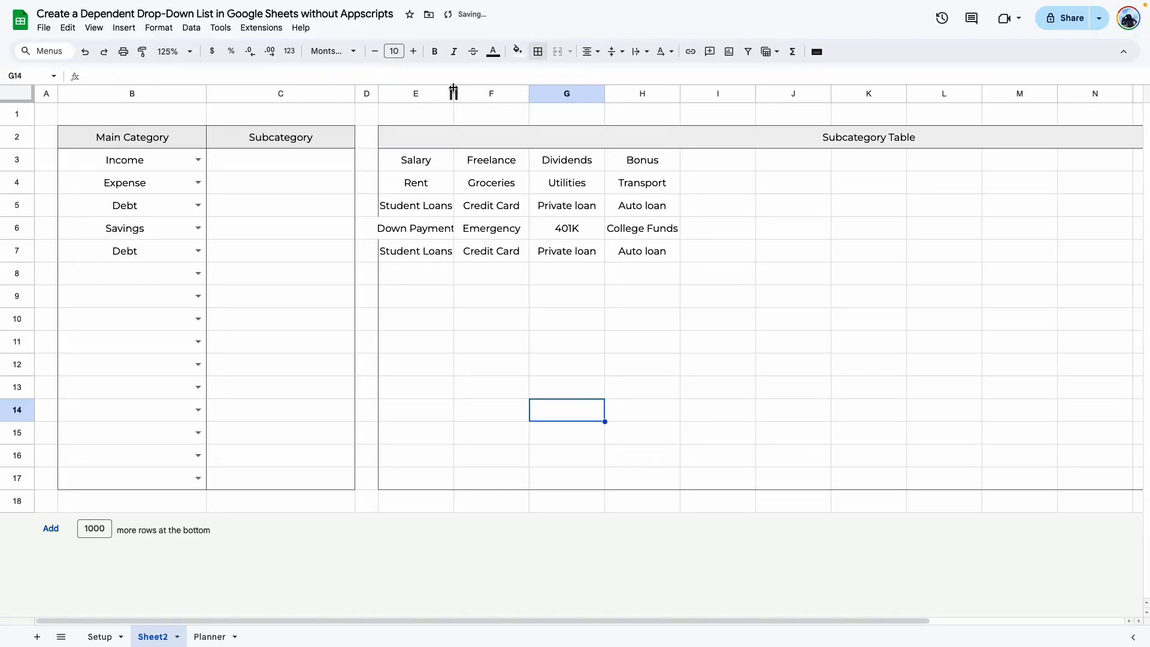
{"action": "left_click_drag", "start_coordinate": [453, 94], "coordinate": [481, 94]}
{"action": "left_click", "coordinate": [461, 347]}
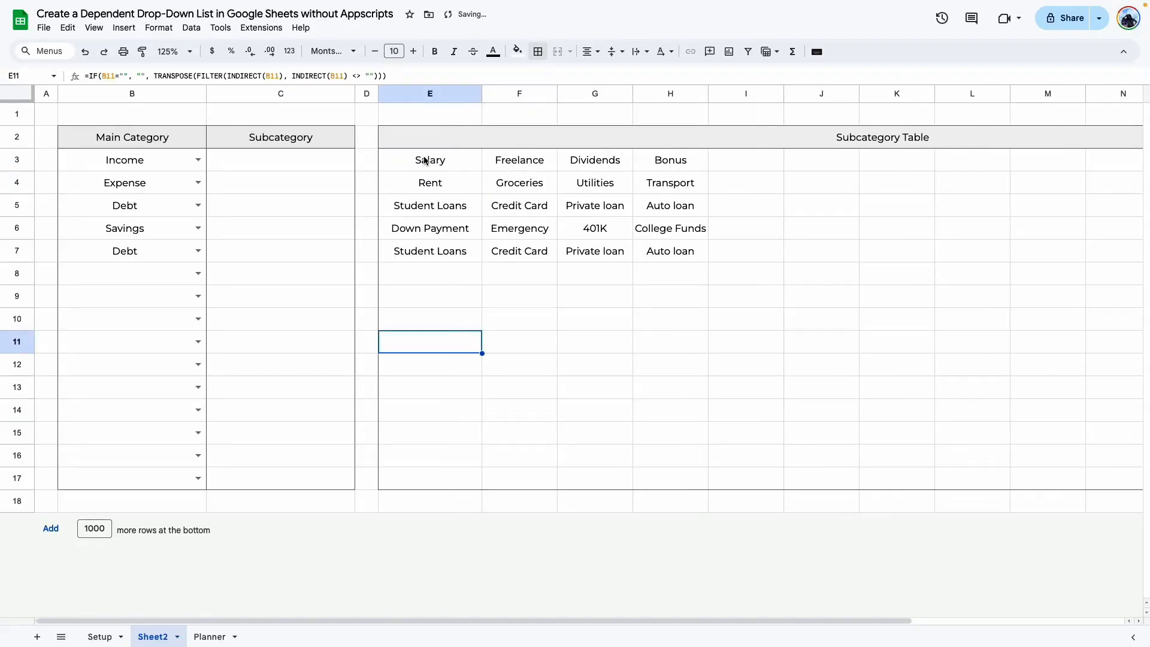
Test the helper rows by setting the main category in B4 to Income and in B3 to Debt.
{"action": "left_click", "coordinate": [422, 160]}
{"action": "left_click", "coordinate": [191, 160]}
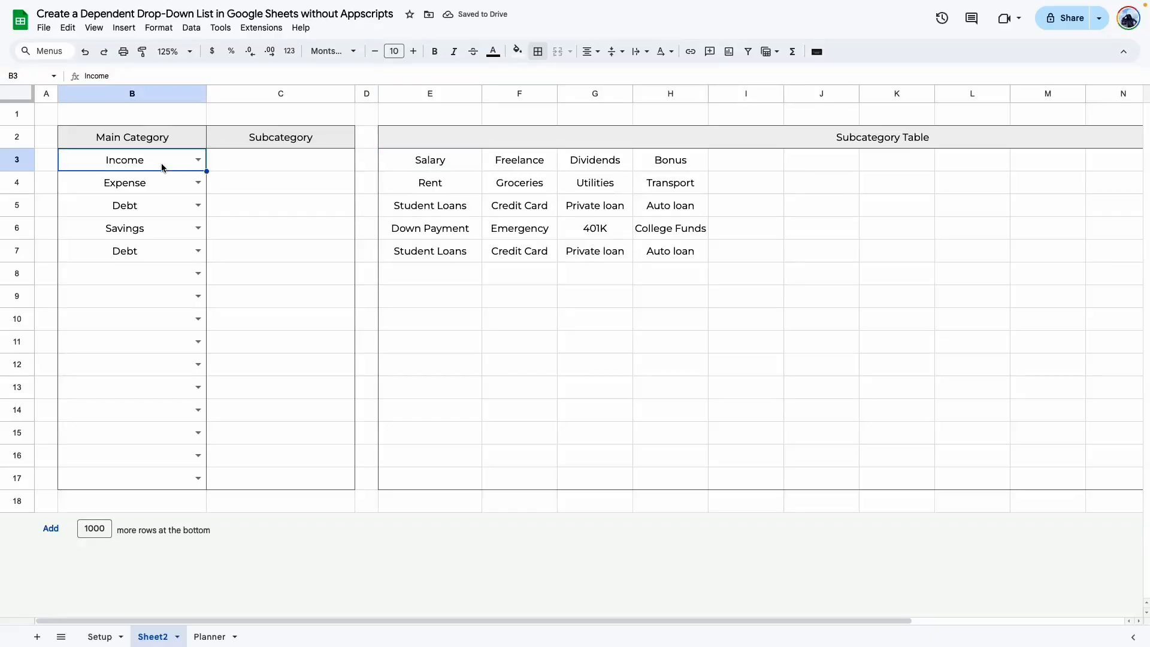
{"action": "left_click", "coordinate": [423, 174]}
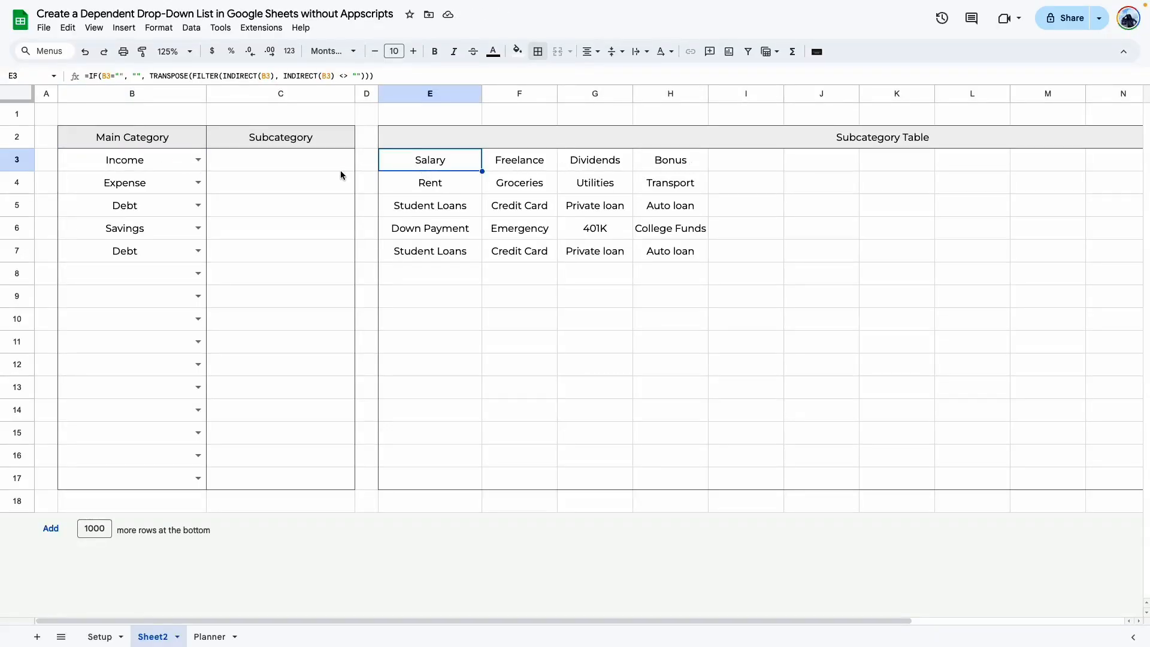
{"action": "left_click", "coordinate": [197, 182]}
{"action": "left_click", "coordinate": [97, 206]}
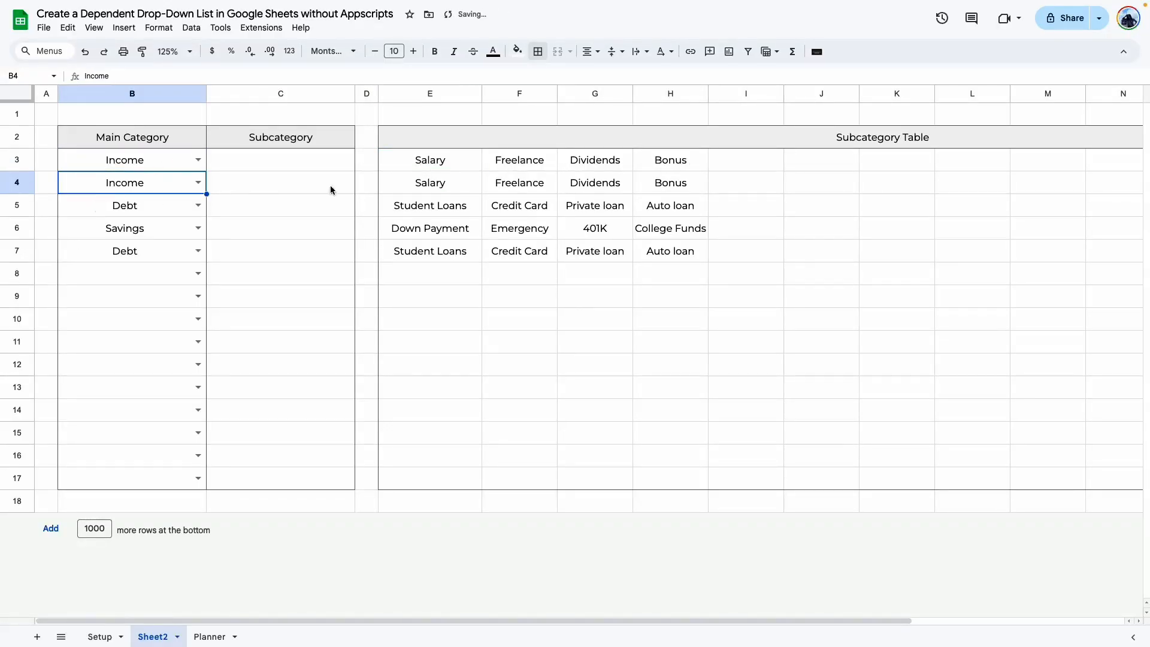
{"action": "left_click", "coordinate": [197, 160]}
{"action": "left_click", "coordinate": [93, 214]}
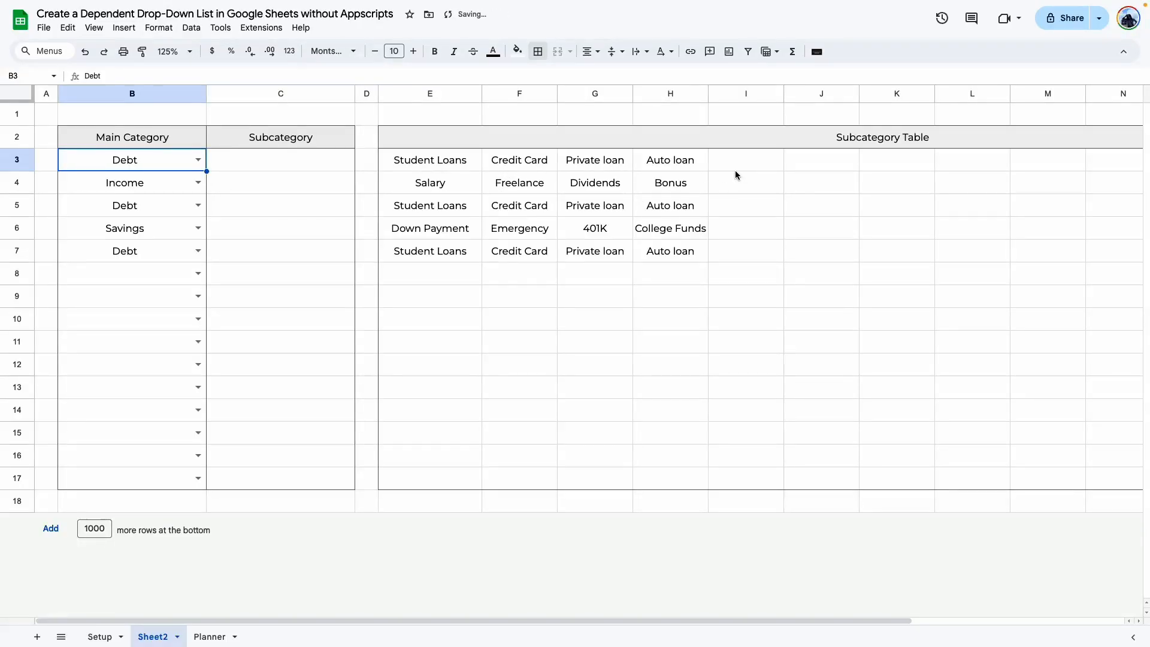
Set the main category in B8 to Income and in B9 to Expense, and check row 9's subcategories.
{"action": "left_click", "coordinate": [197, 273]}
{"action": "left_click", "coordinate": [119, 295]}
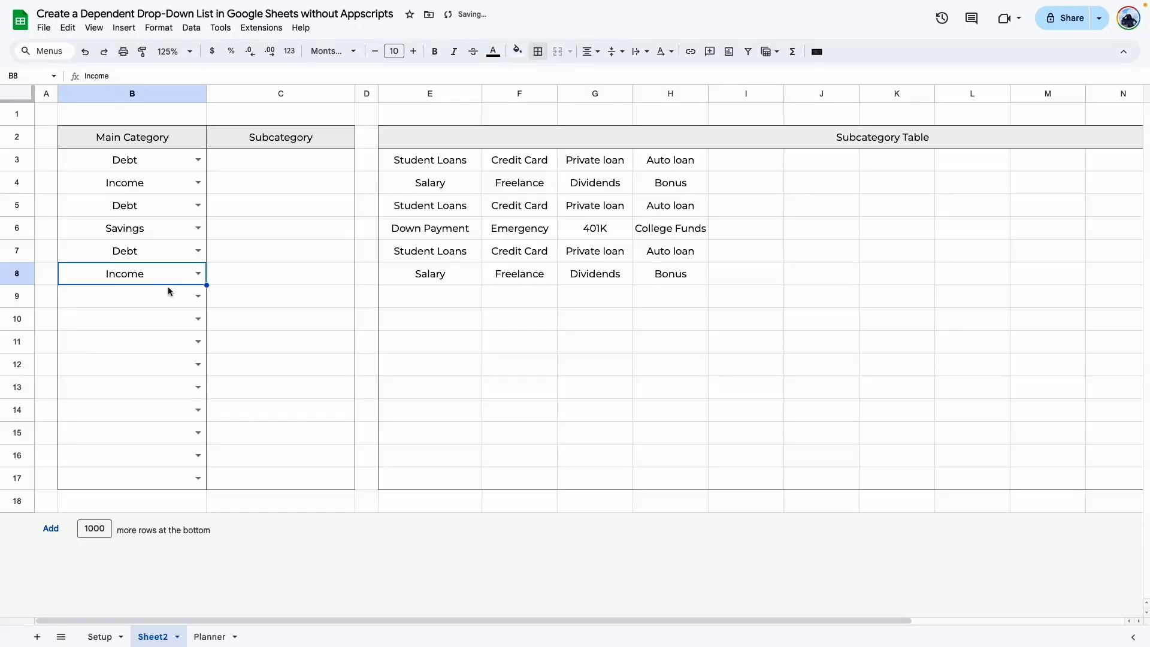
{"action": "left_click", "coordinate": [198, 296]}
{"action": "left_click", "coordinate": [129, 337]}
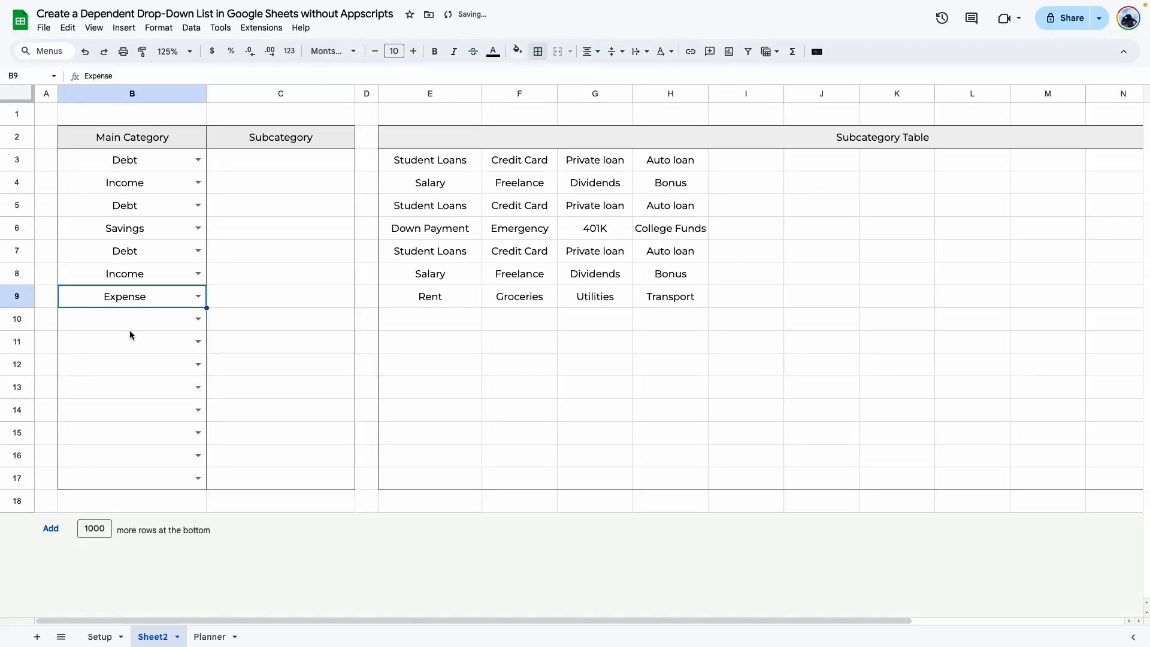
{"action": "left_click_drag", "start_coordinate": [430, 298], "coordinate": [821, 297]}
{"action": "left_click", "coordinate": [593, 387]}
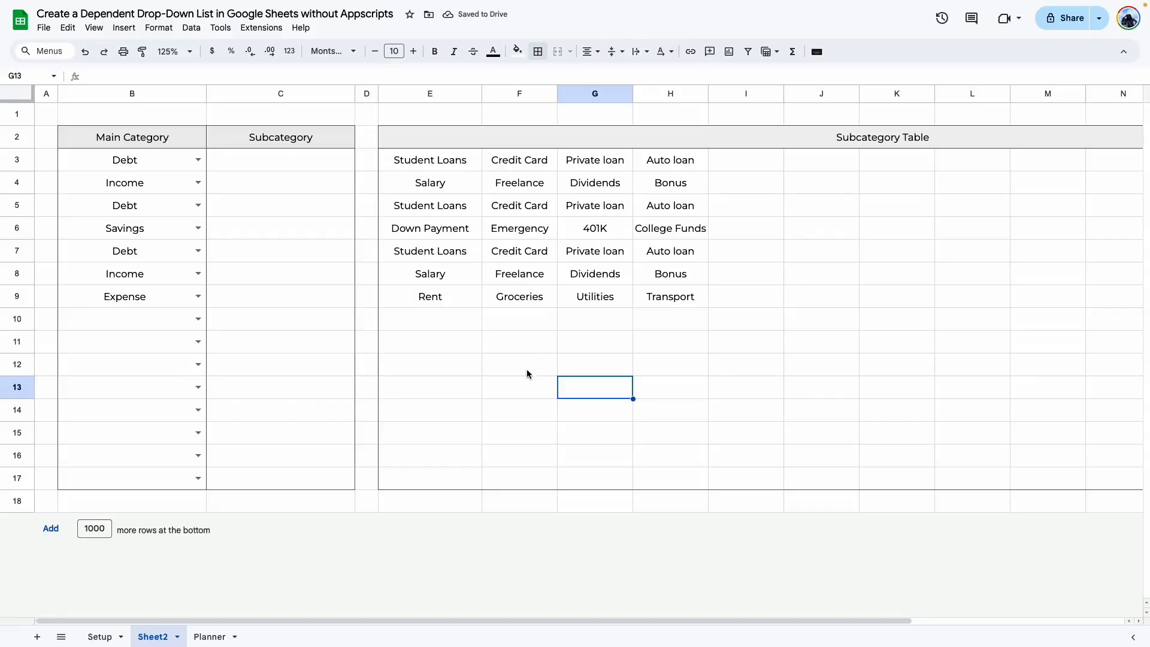
Check the helper formulas in E10, E8, E5 and E3, examining how E3 refers to its row's main category.
{"action": "left_click", "coordinate": [526, 410]}
{"action": "left_click", "coordinate": [430, 319]}
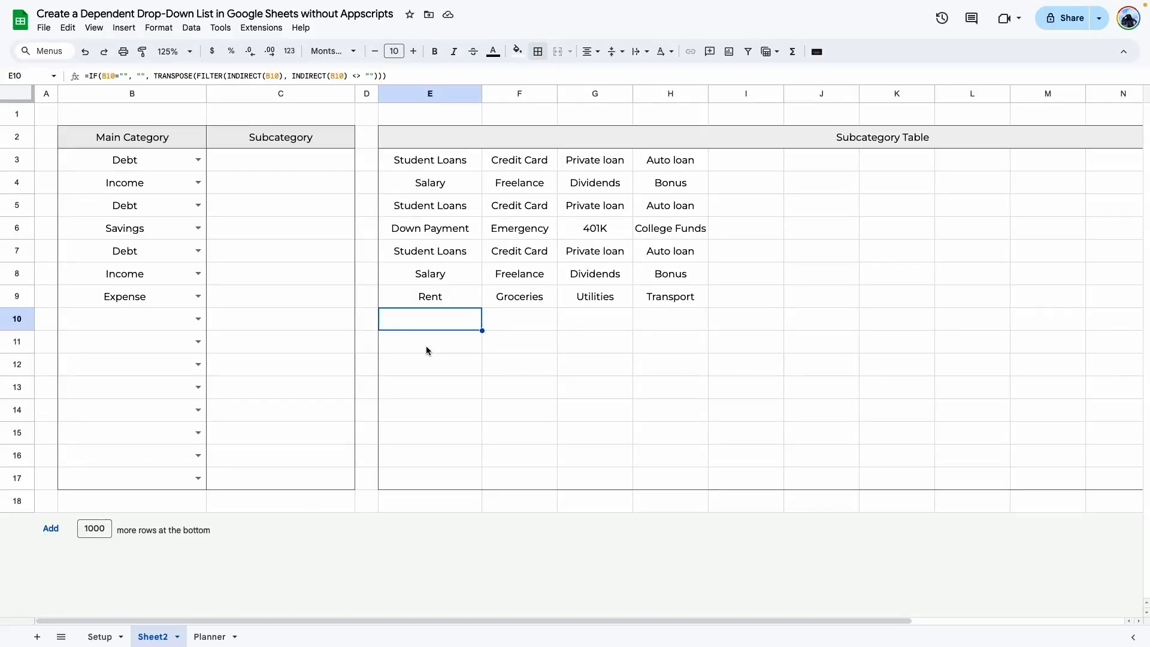
{"action": "left_click", "coordinate": [430, 274]}
{"action": "left_click", "coordinate": [430, 205]}
{"action": "double_click", "coordinate": [429, 159]}
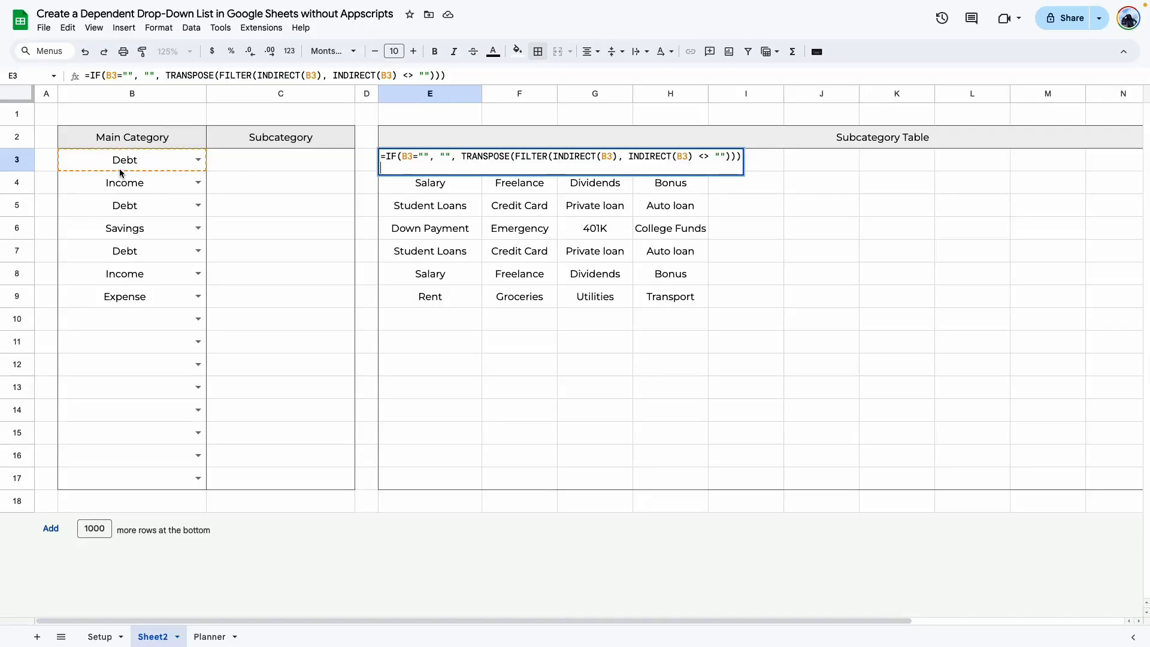
Compare the helper formula in row 4 of the Subcategory Table with its main category in B4.
{"action": "left_click", "coordinate": [455, 181]}
{"action": "left_click", "coordinate": [153, 182]}
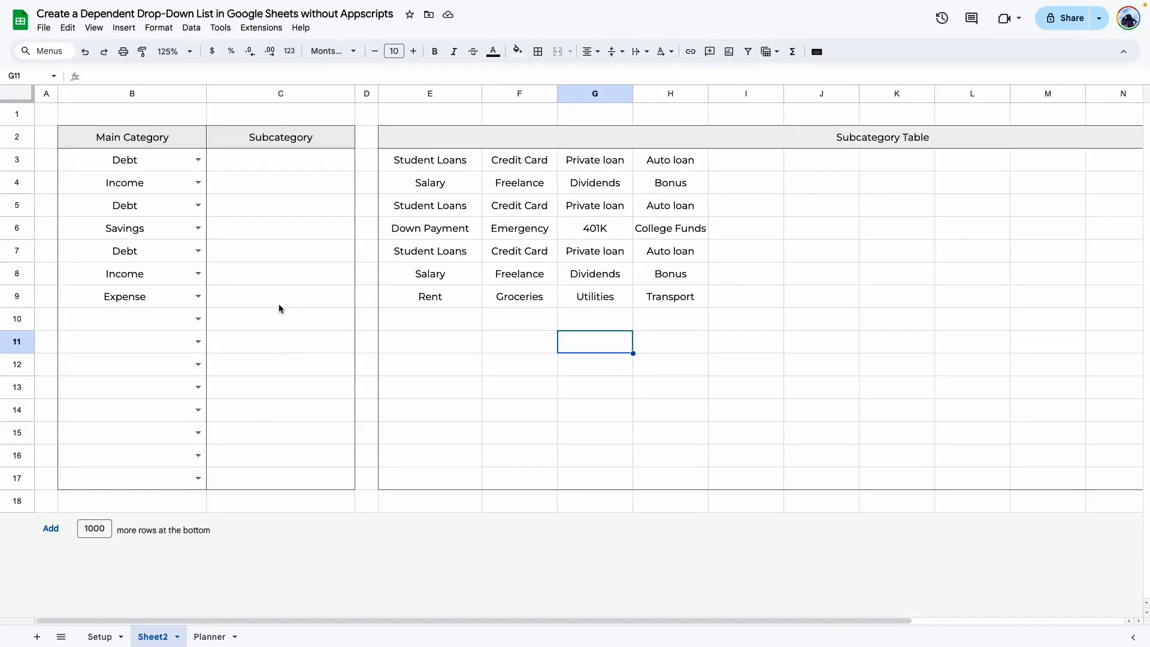
Add a drop-down to the Subcategory cells C3:C17 with the criteria Dropdown (from a range).
{"action": "left_click_drag", "start_coordinate": [304, 157], "coordinate": [293, 480]}
{"action": "left_click", "coordinate": [118, 29]}
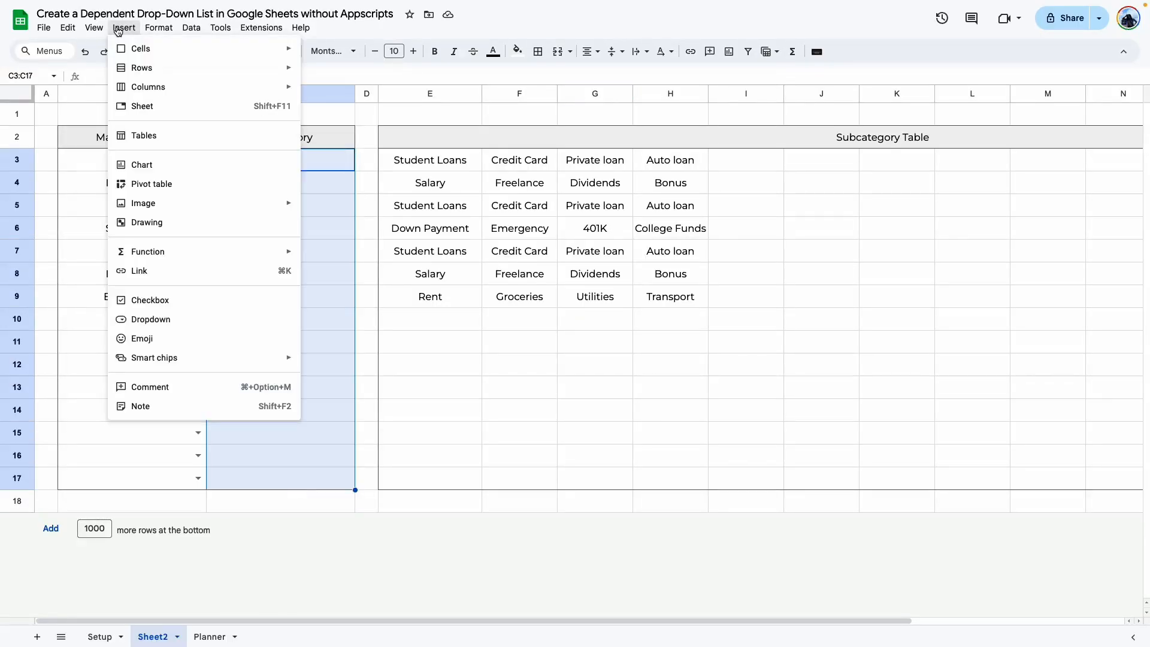
{"action": "left_click", "coordinate": [157, 319]}
{"action": "left_click_drag", "start_coordinate": [310, 627], "coordinate": [528, 623]}
{"action": "left_click", "coordinate": [1076, 159]}
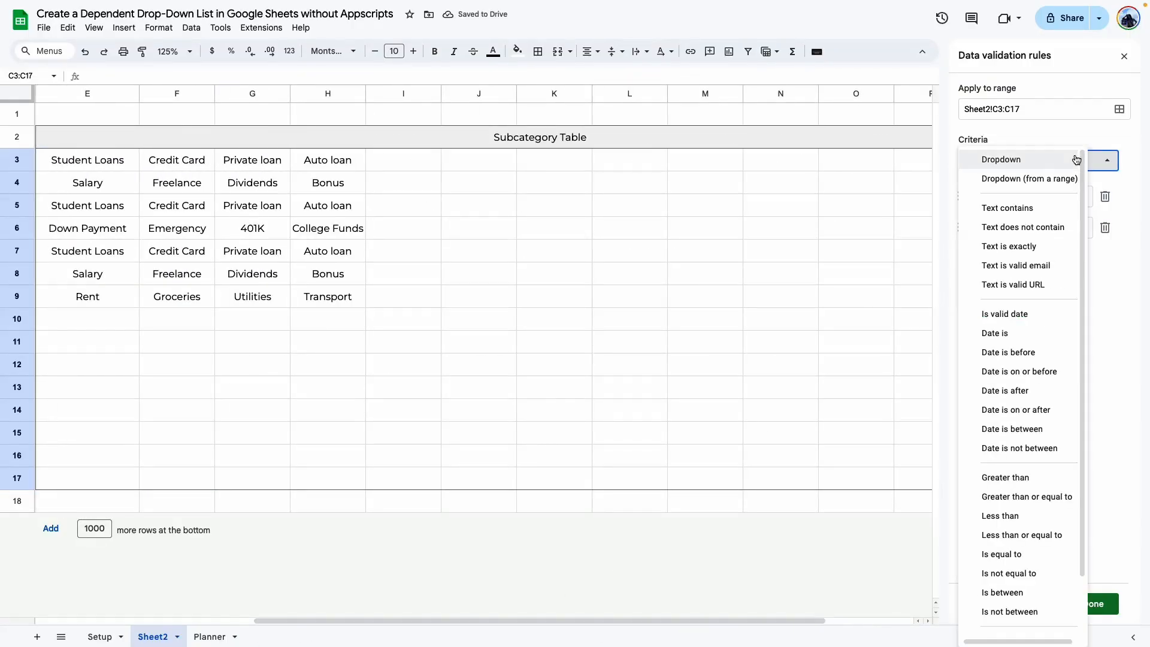
{"action": "left_click", "coordinate": [1058, 178]}
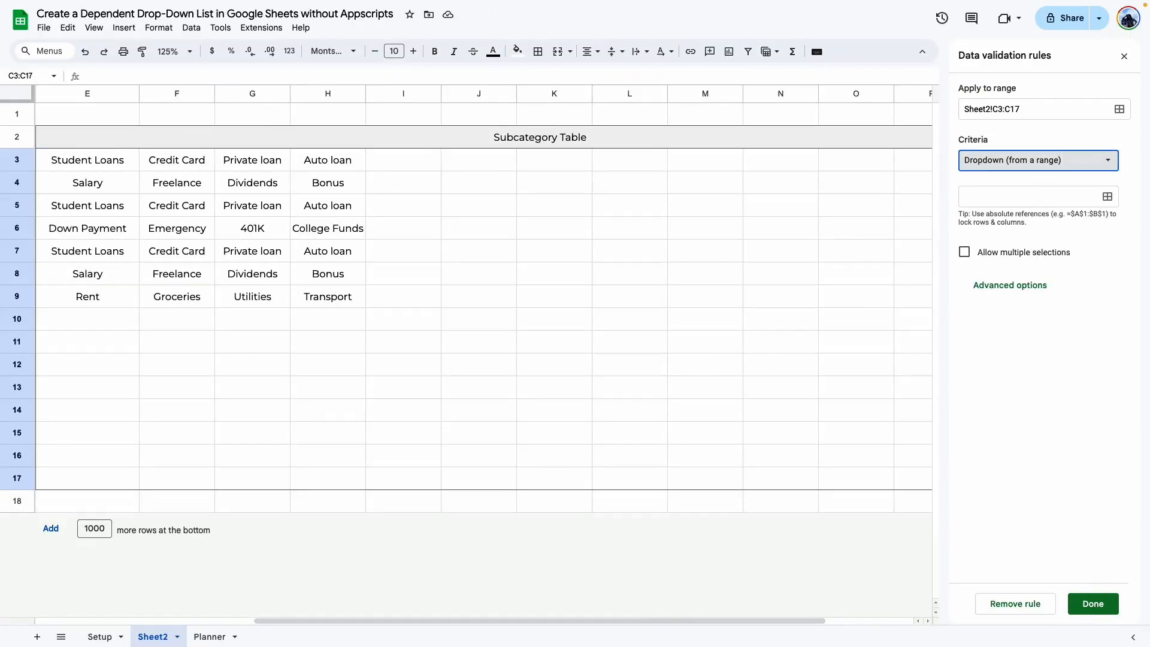
Use the Subcategory Table's row 3, Sheet2!E3:Q3, as the drop-down's source range and apply the rule.
{"action": "left_click", "coordinate": [1107, 197]}
{"action": "left_click_drag", "start_coordinate": [336, 620], "coordinate": [273, 604]}
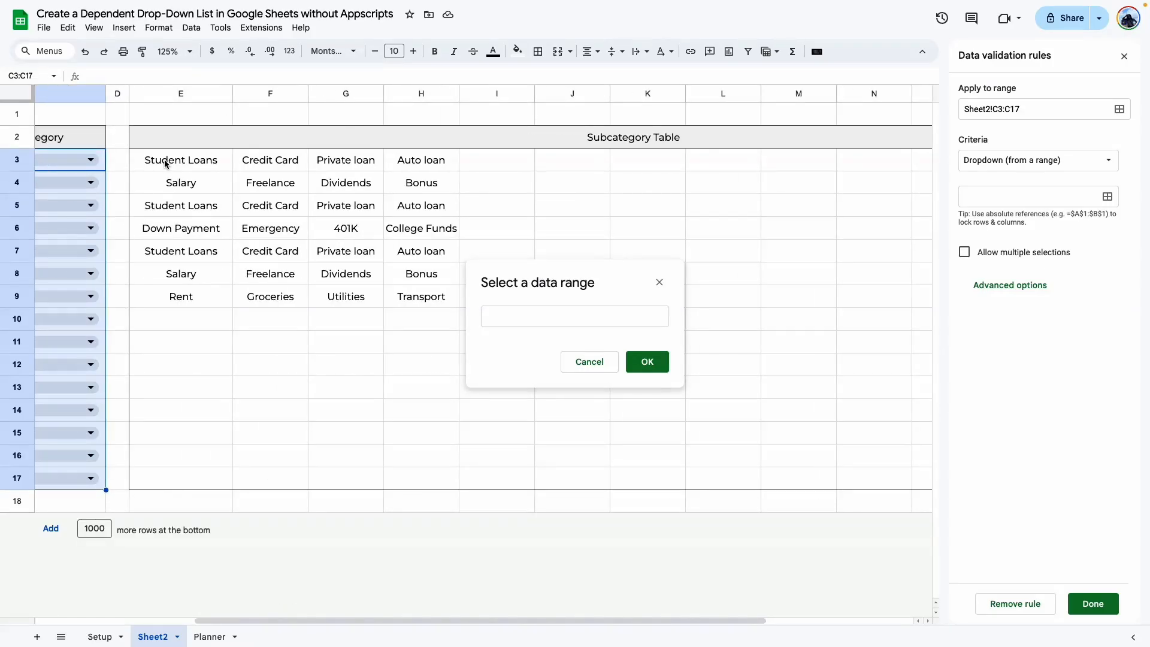
{"action": "left_click_drag", "start_coordinate": [164, 159], "coordinate": [901, 172]}
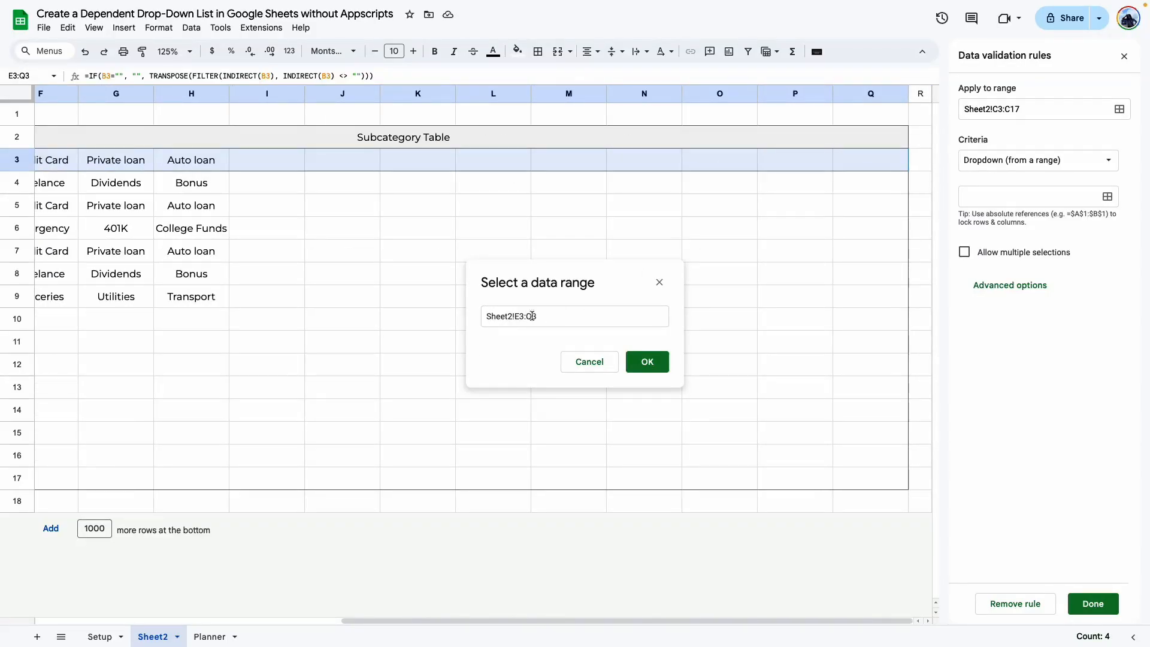
{"action": "left_click", "coordinate": [659, 367]}
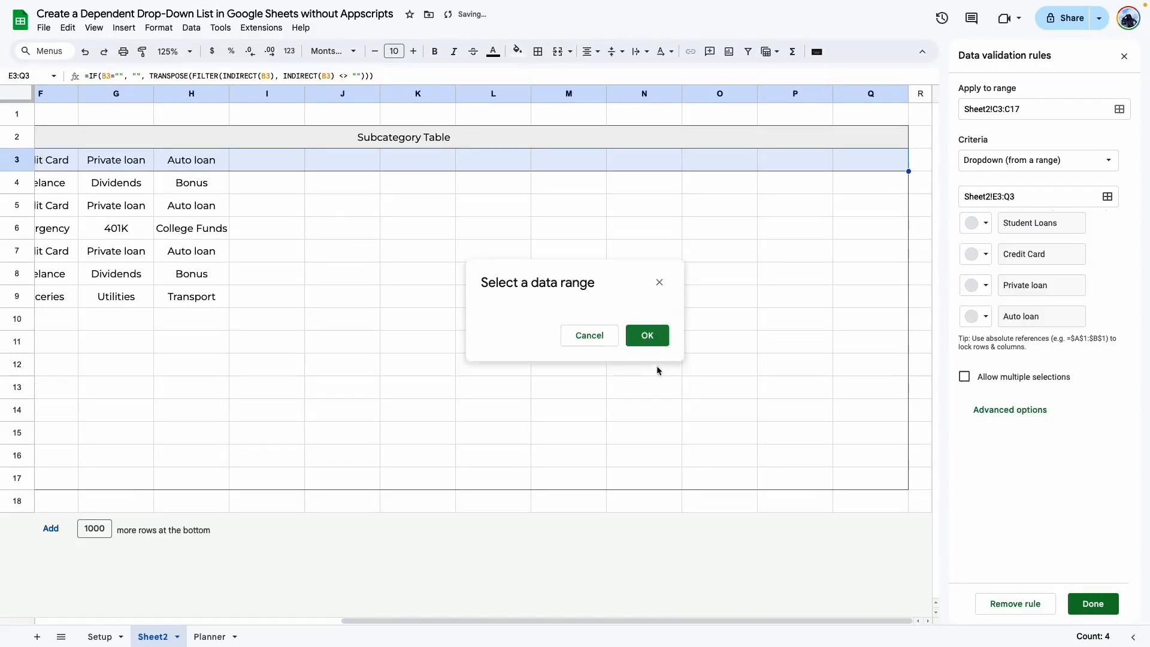
{"action": "left_click", "coordinate": [1081, 422]}
{"action": "left_click", "coordinate": [1094, 606]}
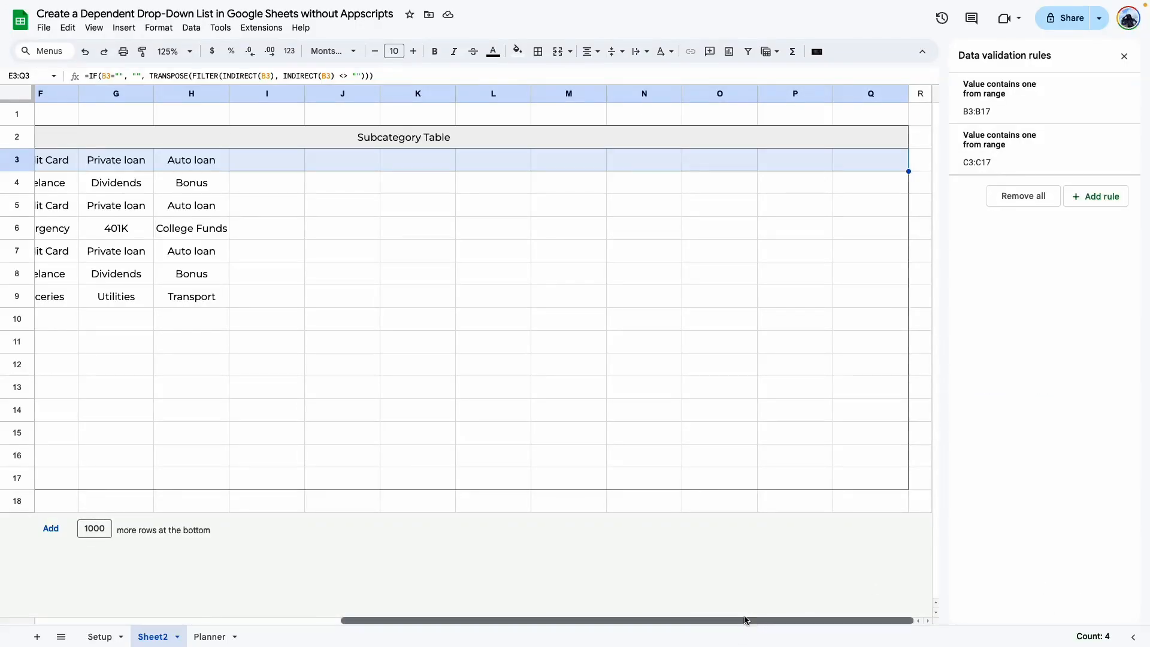
Test the dependent drop-down by setting the main category in B3 to Income and its subcategory in C3 to Salary.
{"action": "left_click_drag", "start_coordinate": [757, 620], "coordinate": [403, 610]}
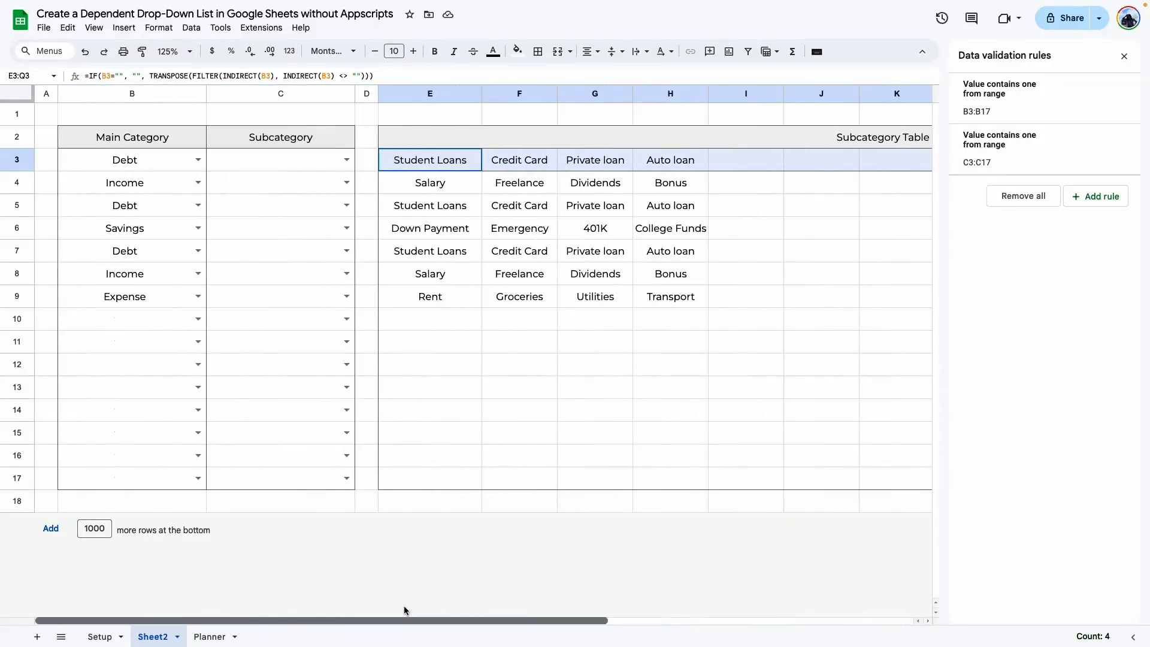
{"action": "left_click", "coordinate": [145, 157]}
{"action": "left_click", "coordinate": [198, 159]}
{"action": "left_click", "coordinate": [109, 181]}
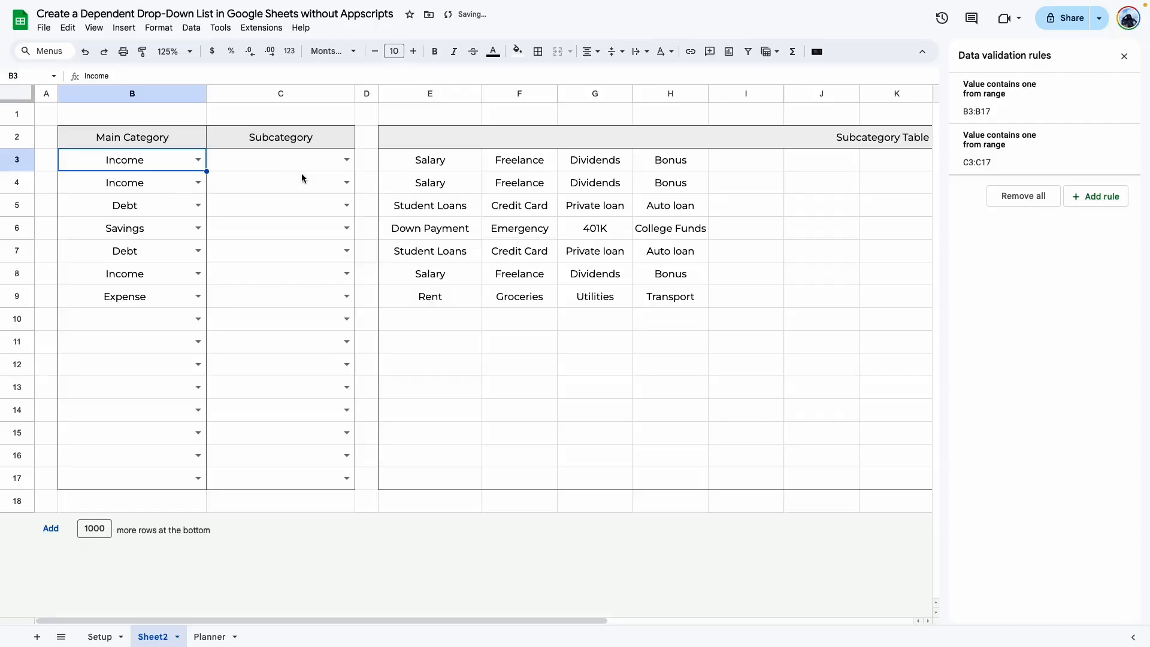
{"action": "left_click", "coordinate": [346, 160]}
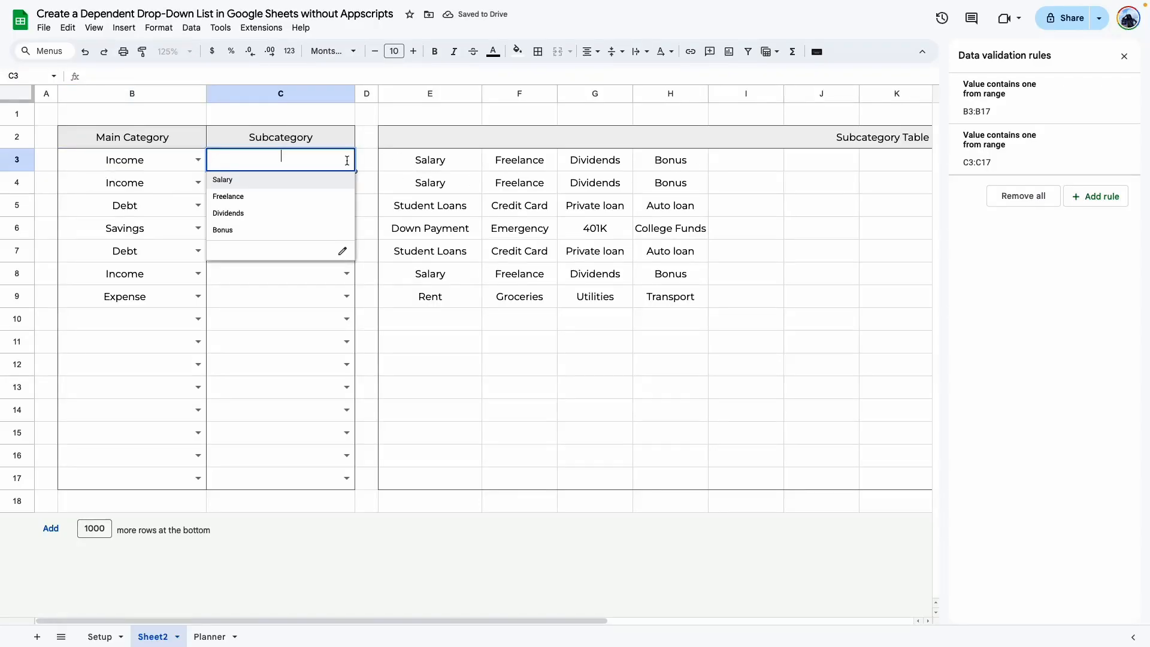
{"action": "left_click", "coordinate": [222, 181]}
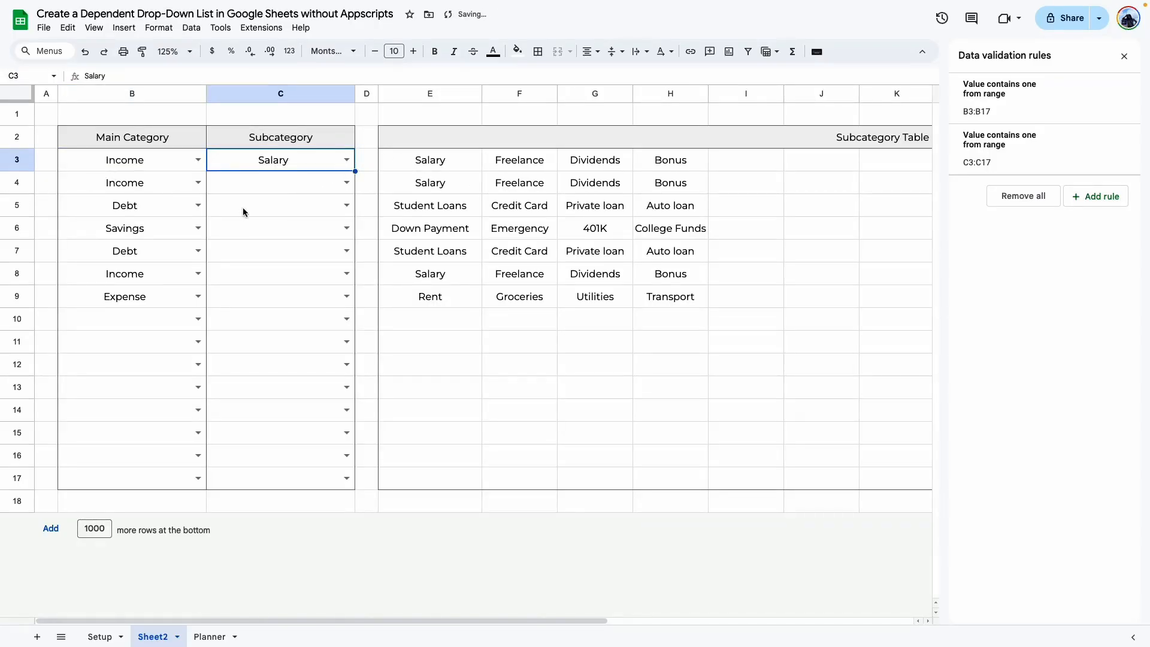
Set the main category in B3 to Savings and its subcategory in C3 to Emergency.
{"action": "left_click", "coordinate": [200, 160]}
{"action": "left_click", "coordinate": [108, 231]}
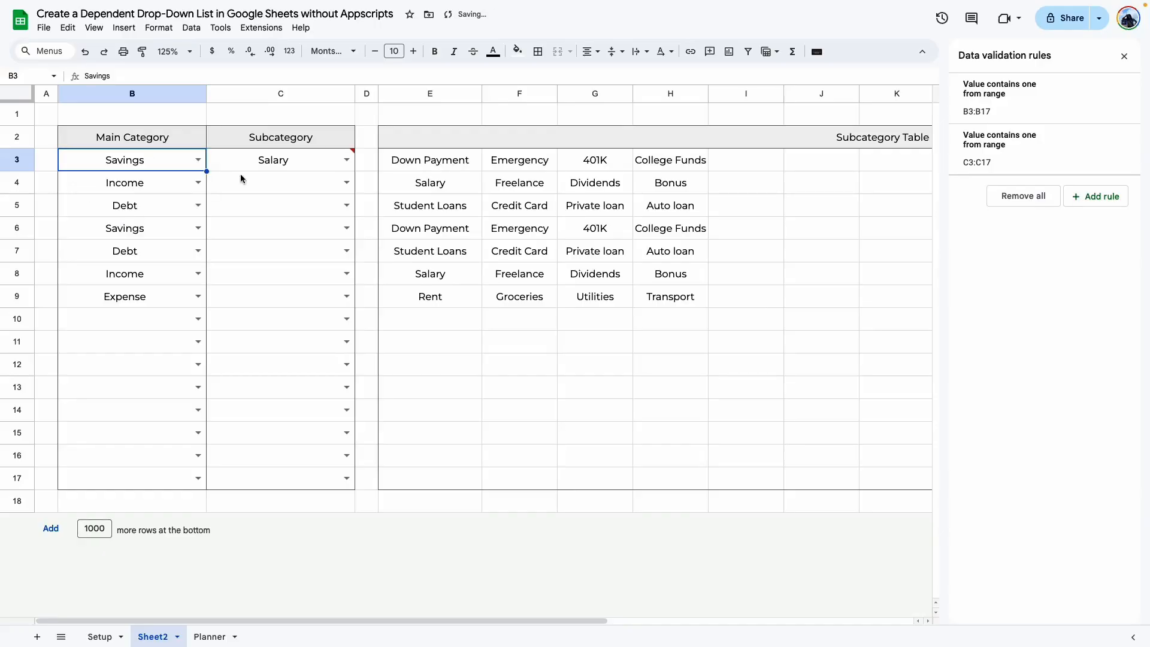
{"action": "left_click", "coordinate": [336, 164]}
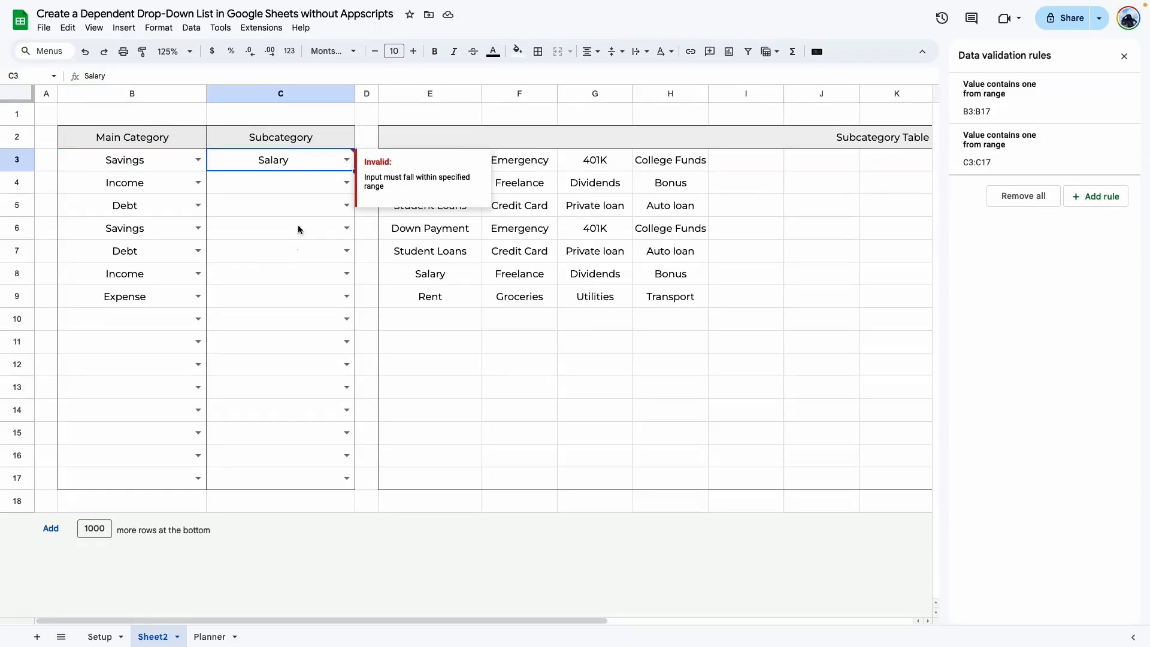
{"action": "left_click", "coordinate": [346, 160]}
{"action": "left_click", "coordinate": [242, 198]}
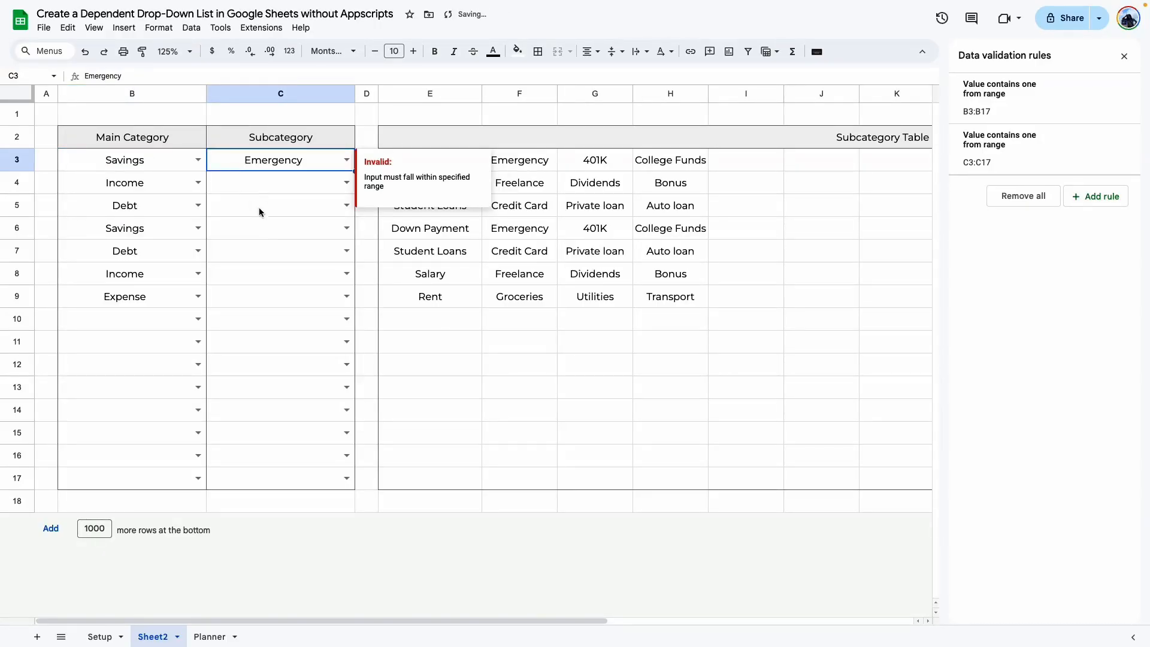
{"action": "left_click", "coordinate": [270, 256]}
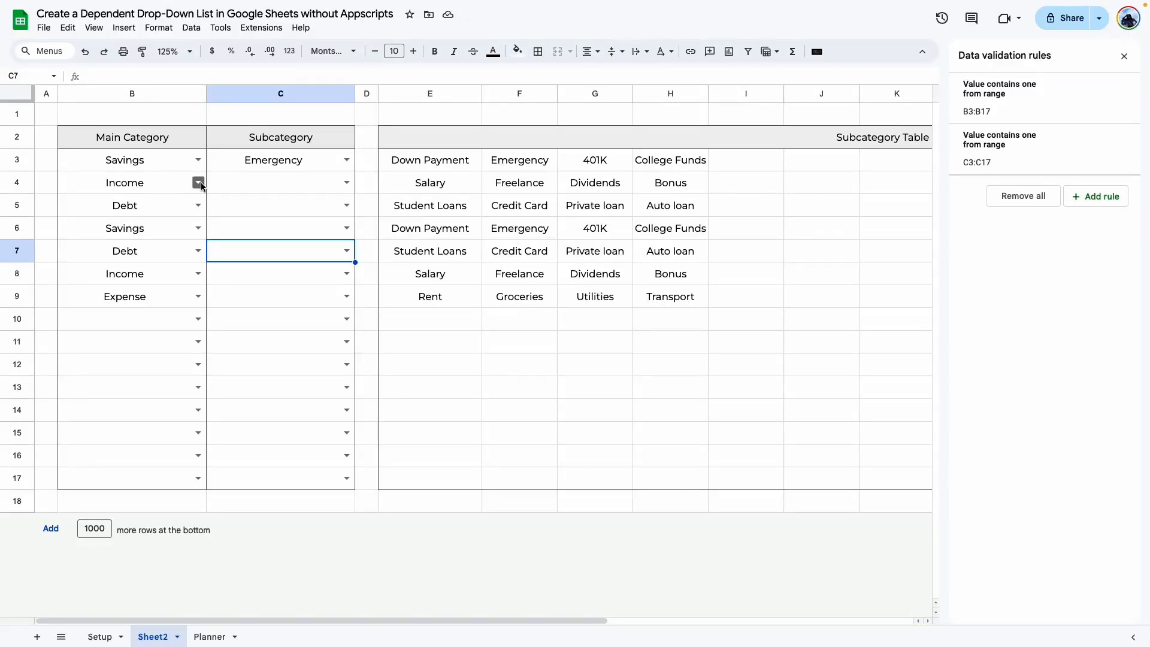
Check which subcategory options C4 and C5 offer against the main categories in their rows.
{"action": "left_click", "coordinate": [124, 185]}
{"action": "left_click", "coordinate": [346, 183]}
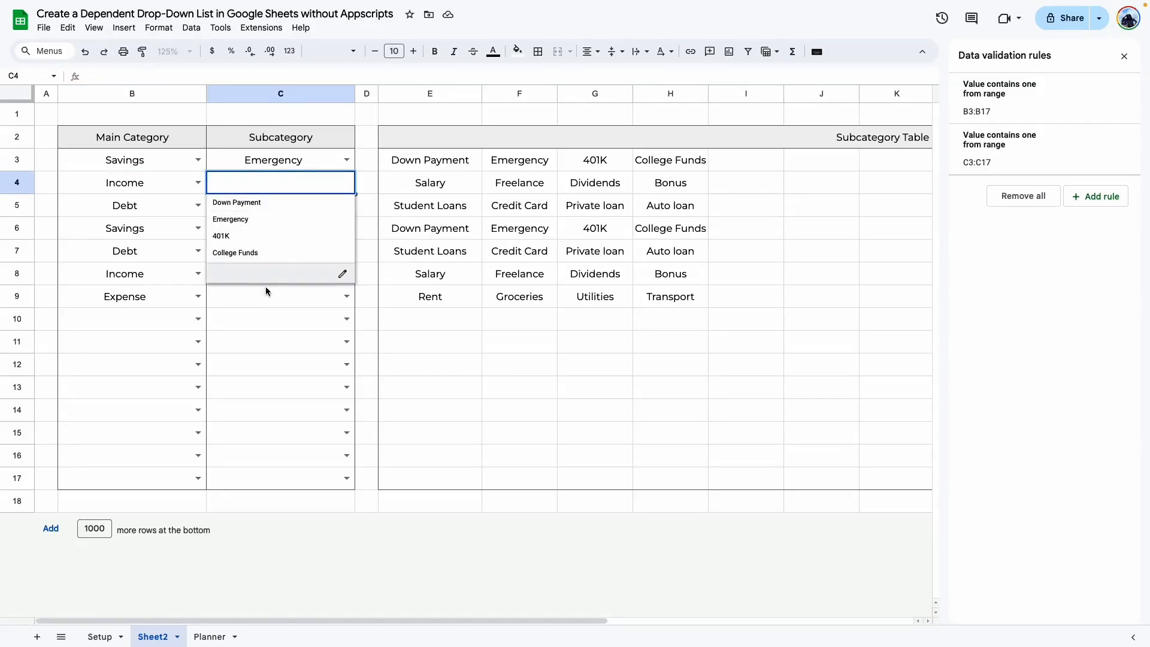
{"action": "left_click", "coordinate": [268, 317]}
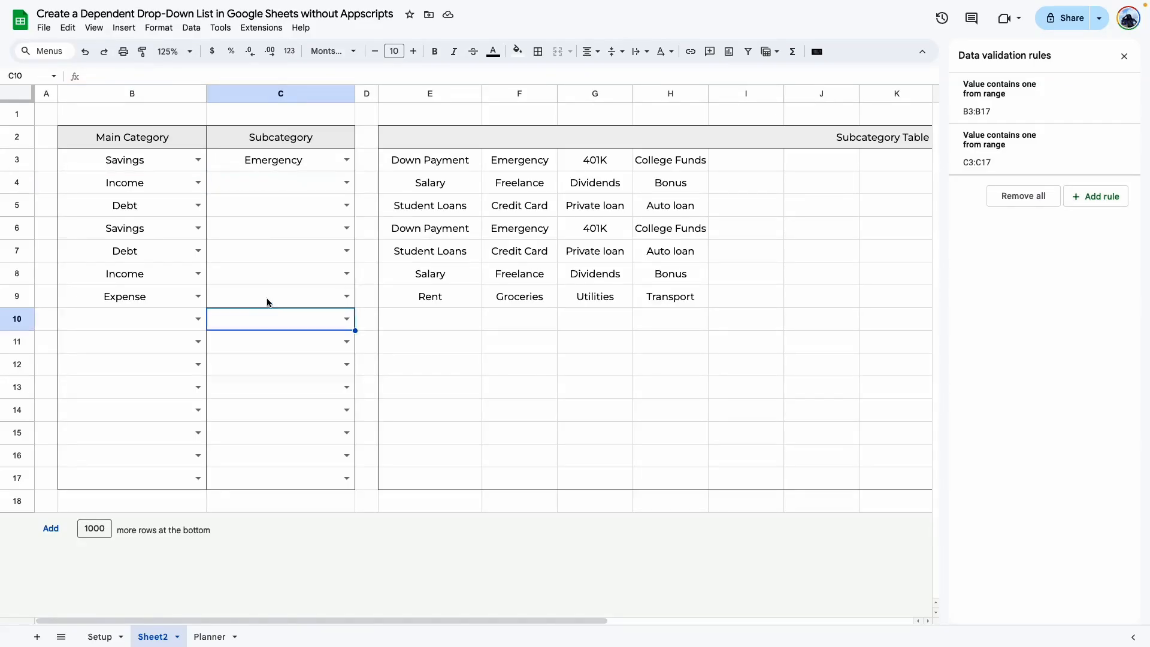
{"action": "left_click", "coordinate": [188, 208]}
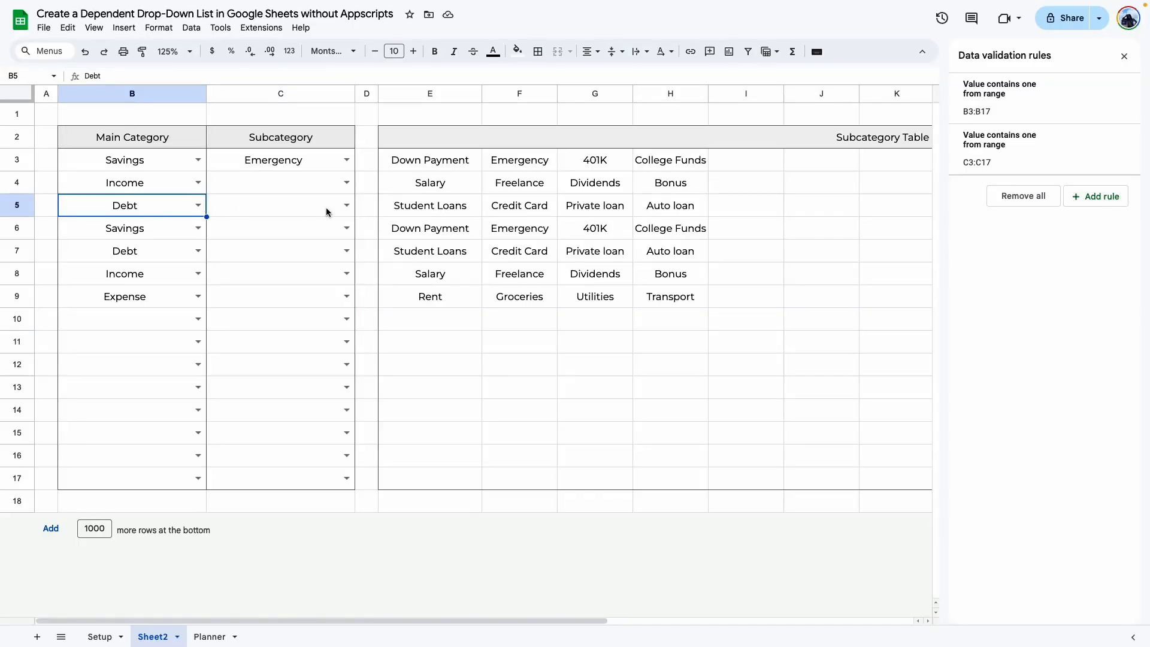
{"action": "double_click", "coordinate": [302, 210]}
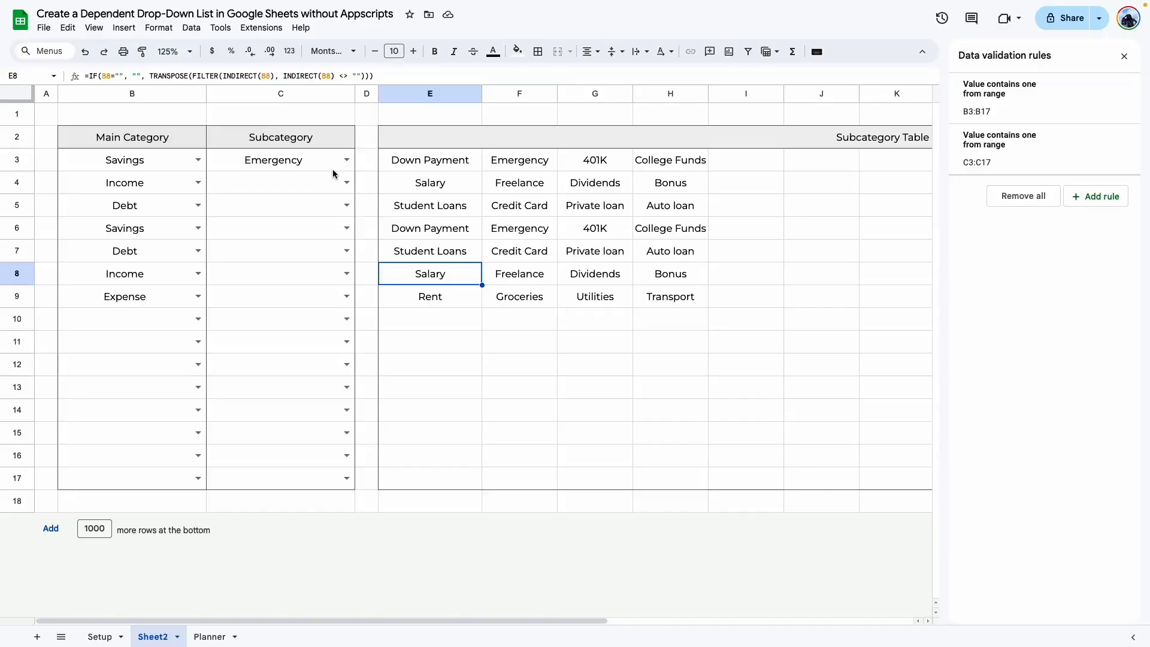
Compare the subcategory cells C3 and C4 with the helper entries in their own rows, starting at E3 and E4.
{"action": "left_click", "coordinate": [301, 160]}
{"action": "left_click_drag", "start_coordinate": [401, 161], "coordinate": [501, 166]}
{"action": "left_click", "coordinate": [264, 188]}
{"action": "left_click_drag", "start_coordinate": [386, 186], "coordinate": [509, 187]}
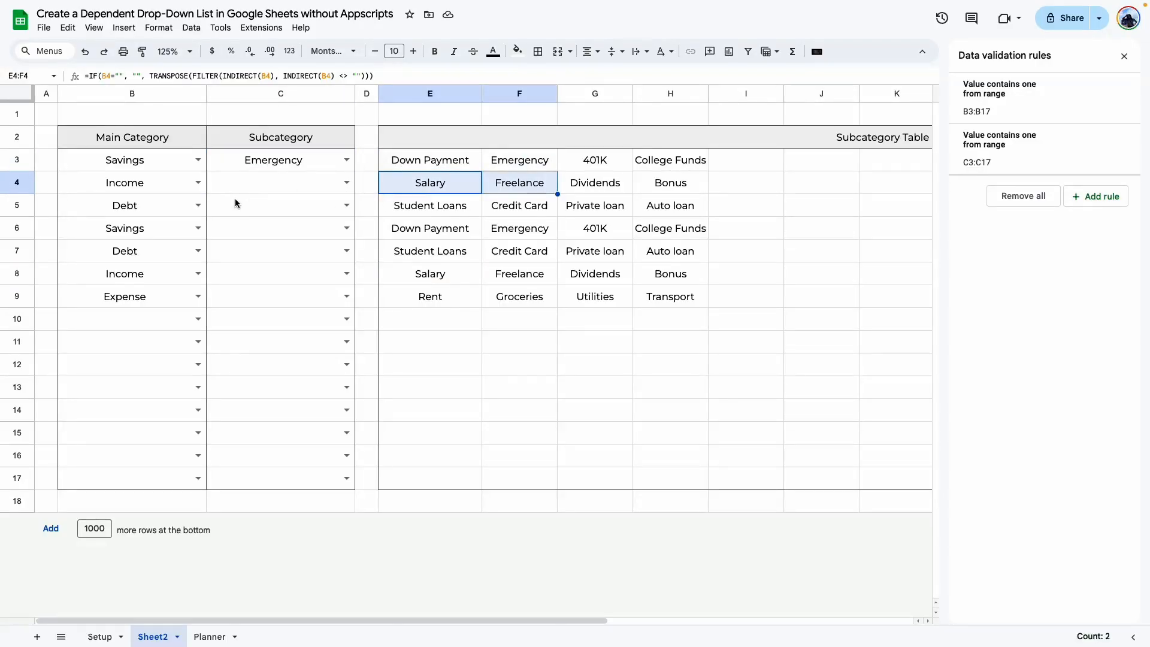
{"action": "left_click", "coordinate": [235, 200]}
Edit C3's drop-down rule so its source uses the relative reference =Sheet2!E3:Q3 without dollar signs, and save it.
{"action": "left_click", "coordinate": [318, 168]}
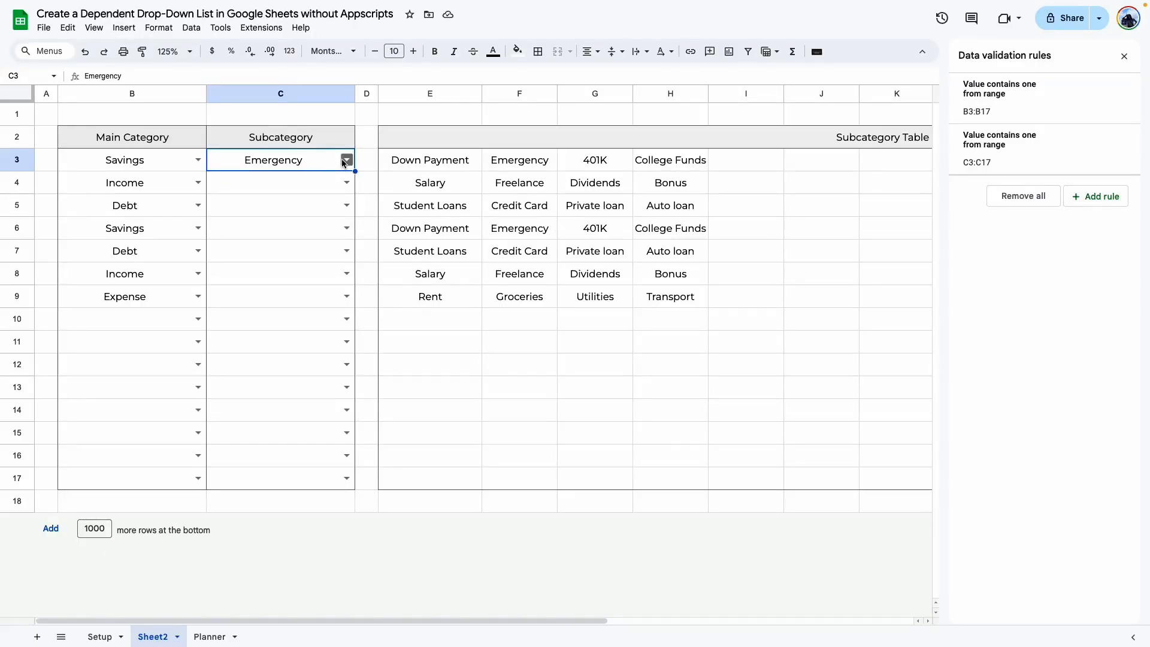
{"action": "left_click", "coordinate": [345, 163]}
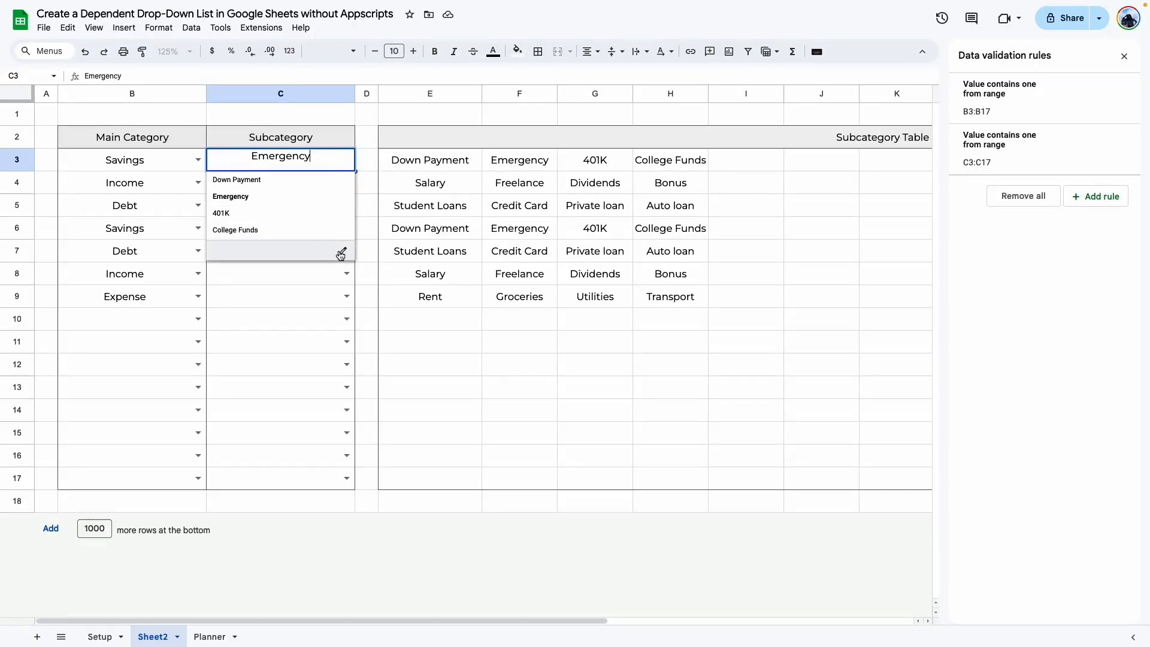
{"action": "left_click", "coordinate": [337, 251]}
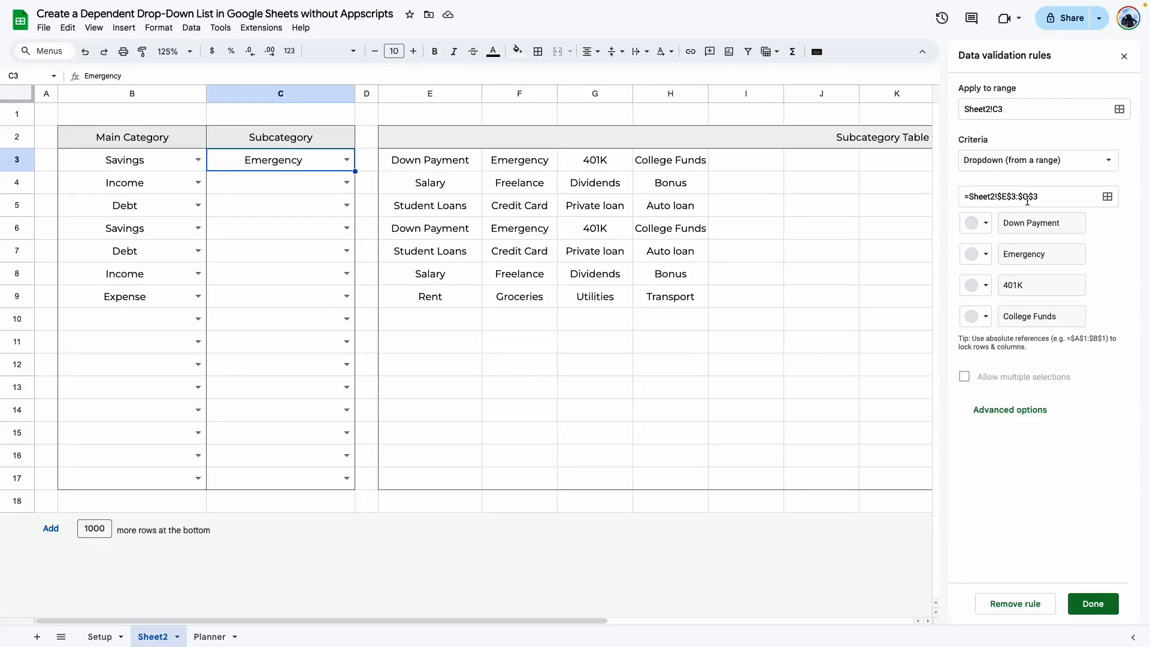
{"action": "left_click", "coordinate": [1003, 194]}
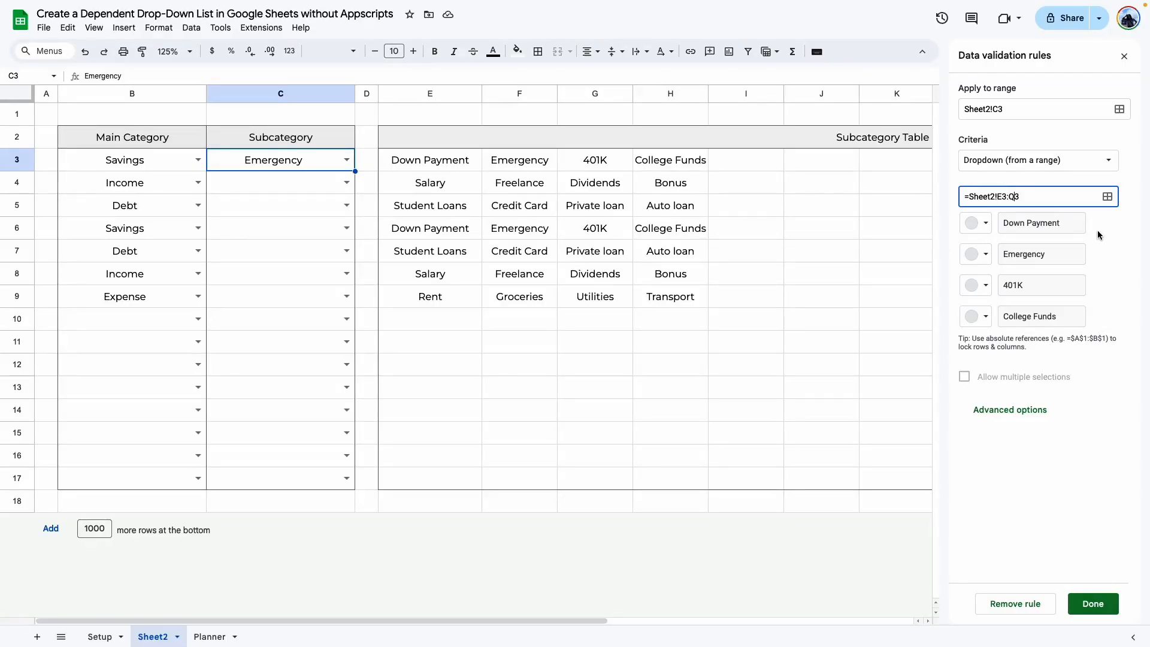
{"action": "left_click", "coordinate": [1097, 230]}
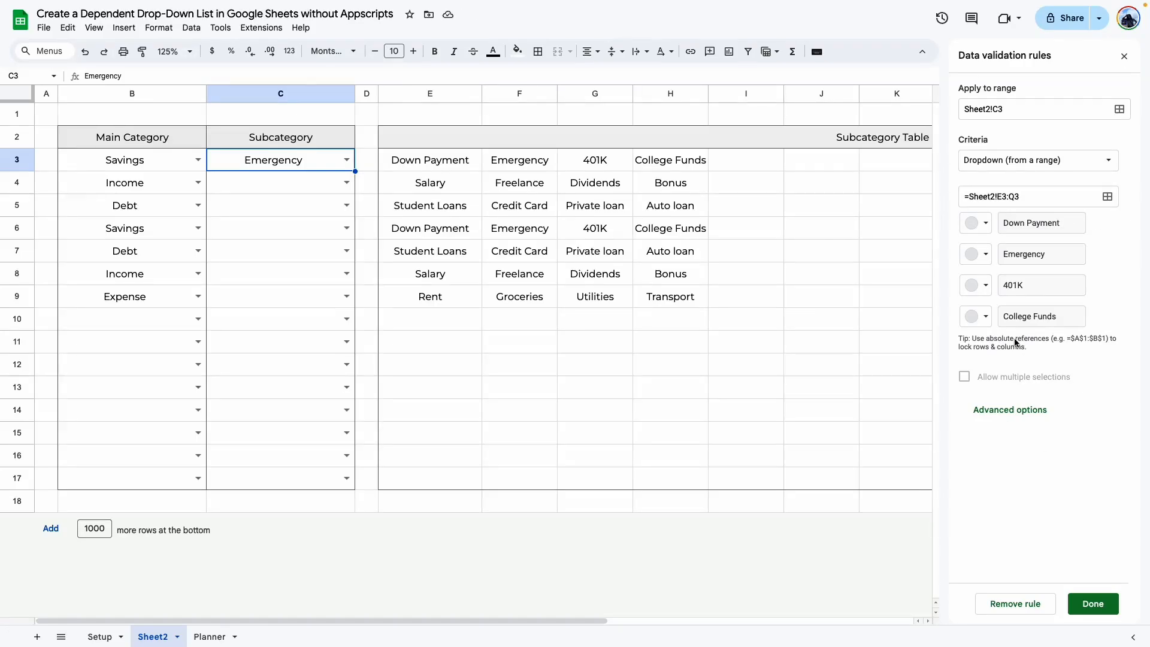
{"action": "left_click", "coordinate": [408, 166]}
{"action": "left_click", "coordinate": [429, 182]}
{"action": "left_click", "coordinate": [1085, 609]}
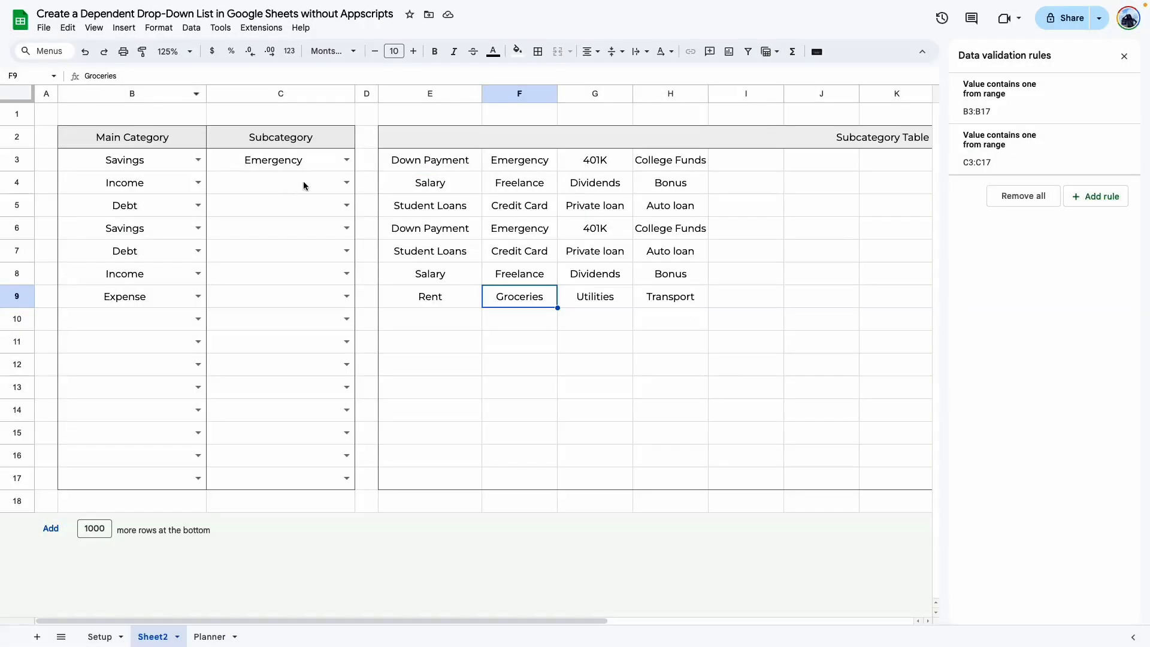
Check C3's subcategory options, and set the subcategory in C4 to Dividends for the Income row.
{"action": "left_click", "coordinate": [345, 159]}
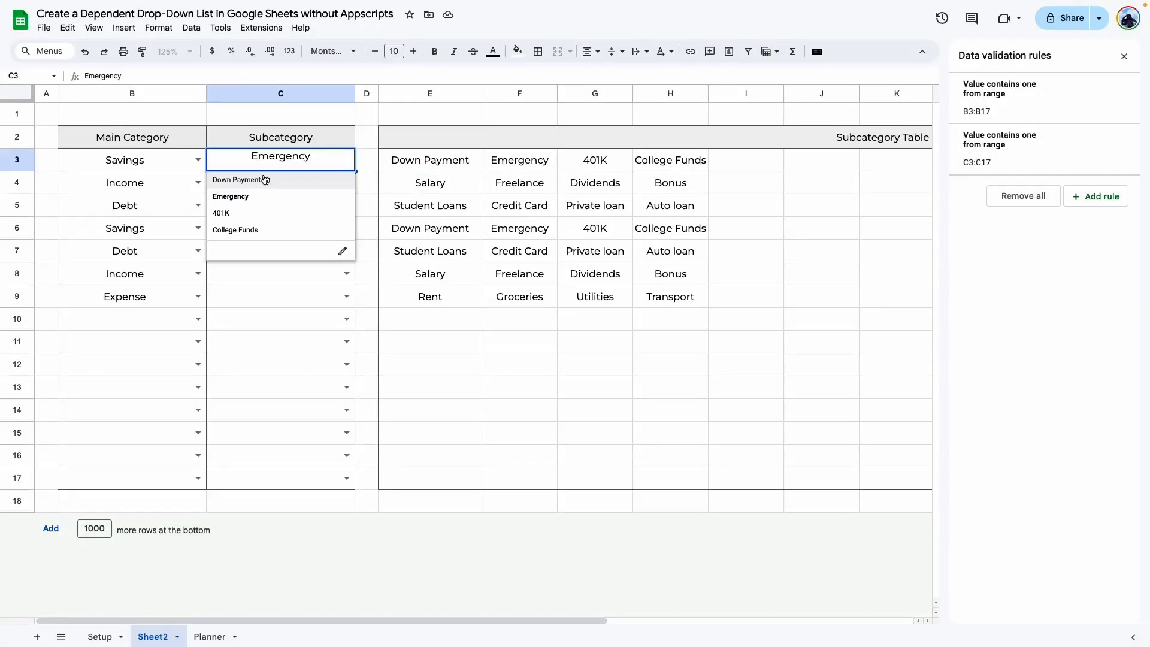
{"action": "key", "text": "Escape"}
{"action": "left_click", "coordinate": [147, 182]}
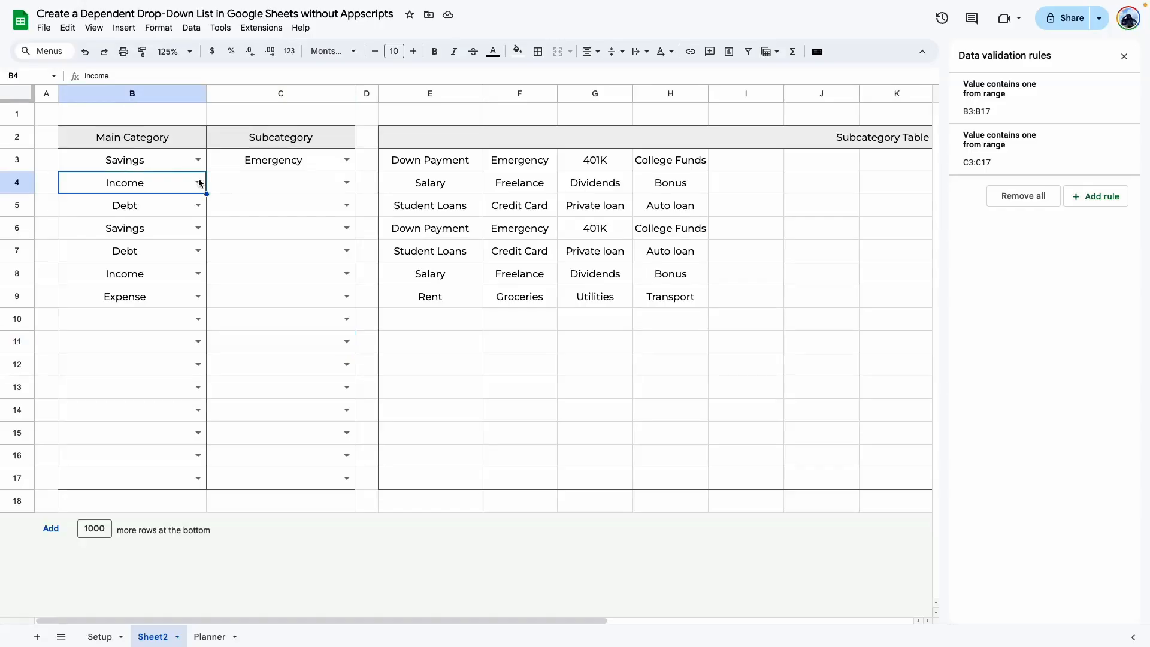
{"action": "left_click", "coordinate": [346, 182]}
{"action": "left_click", "coordinate": [246, 229]}
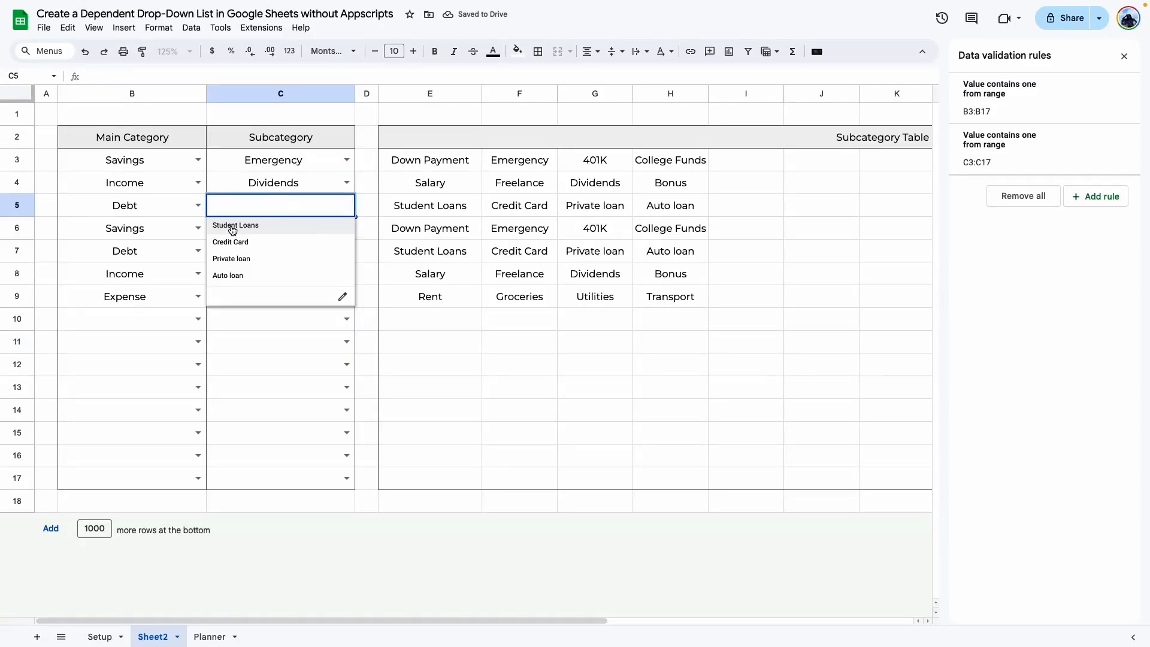
Set the subcategories to Student Loans in C5, Emergency in C6, Credit Card in C7 and Freelance in C8.
{"action": "left_click", "coordinate": [251, 391]}
{"action": "left_click", "coordinate": [199, 228]}
{"action": "left_click", "coordinate": [266, 290]}
{"action": "left_click", "coordinate": [345, 232]}
{"action": "left_click", "coordinate": [231, 267]}
{"action": "left_click", "coordinate": [271, 296]}
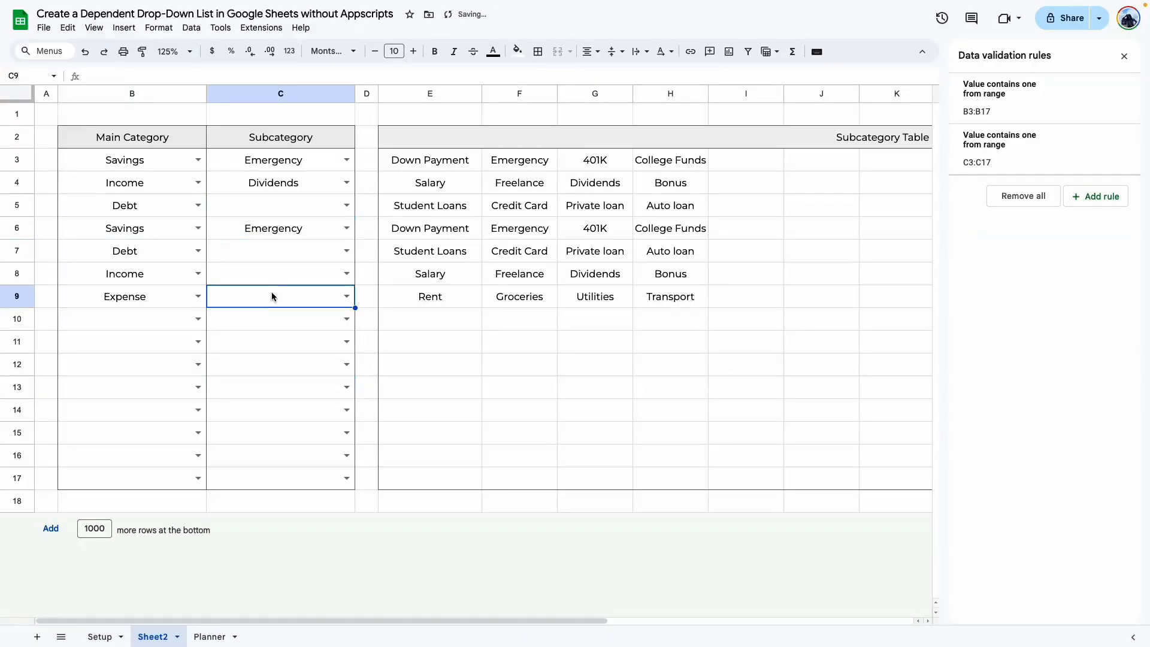
{"action": "left_click", "coordinate": [300, 363]}
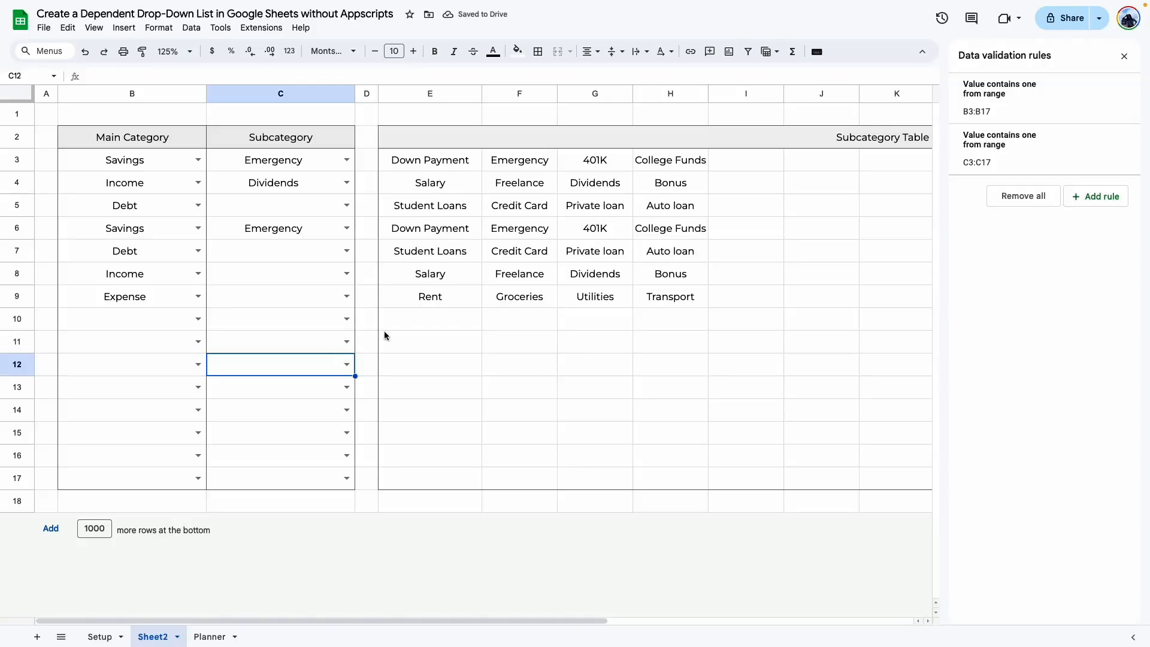
{"action": "left_click", "coordinate": [444, 335]}
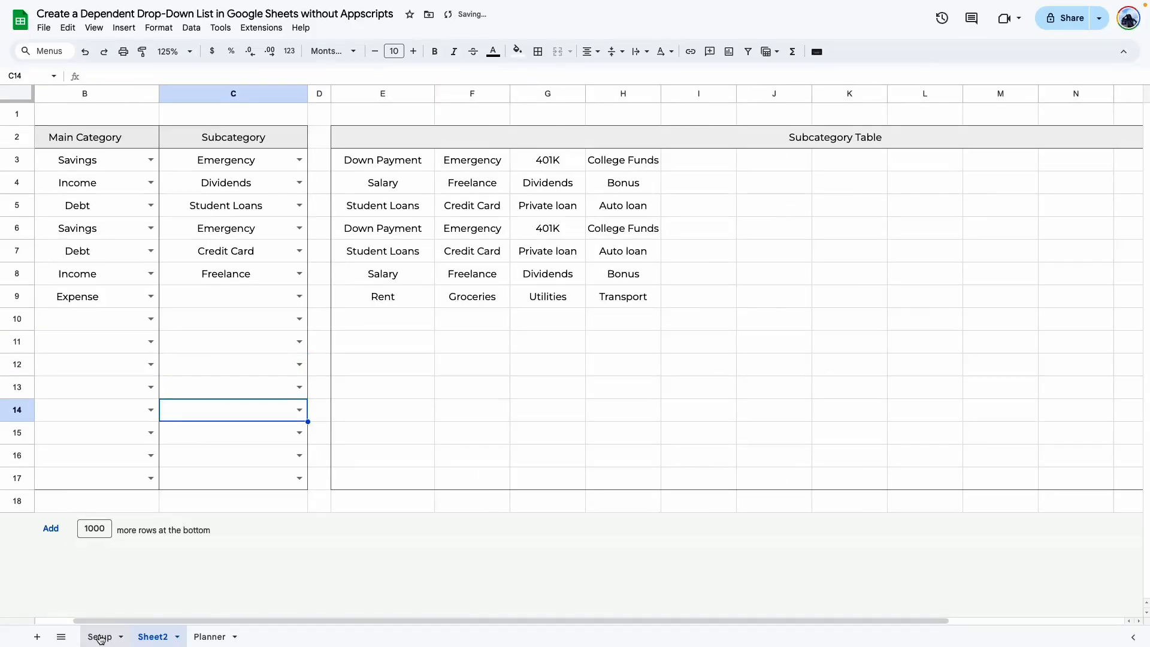
On the Setup sheet, add Spouse Income under Income in B7.
{"action": "left_click", "coordinate": [100, 637]}
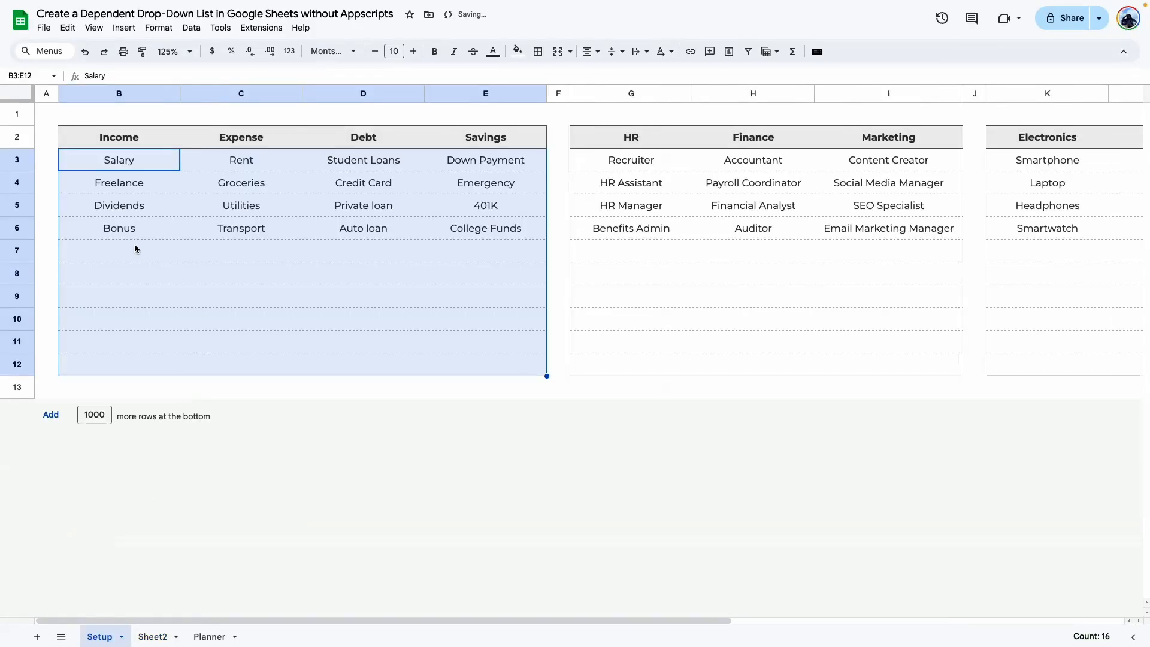
{"action": "left_click", "coordinate": [163, 256]}
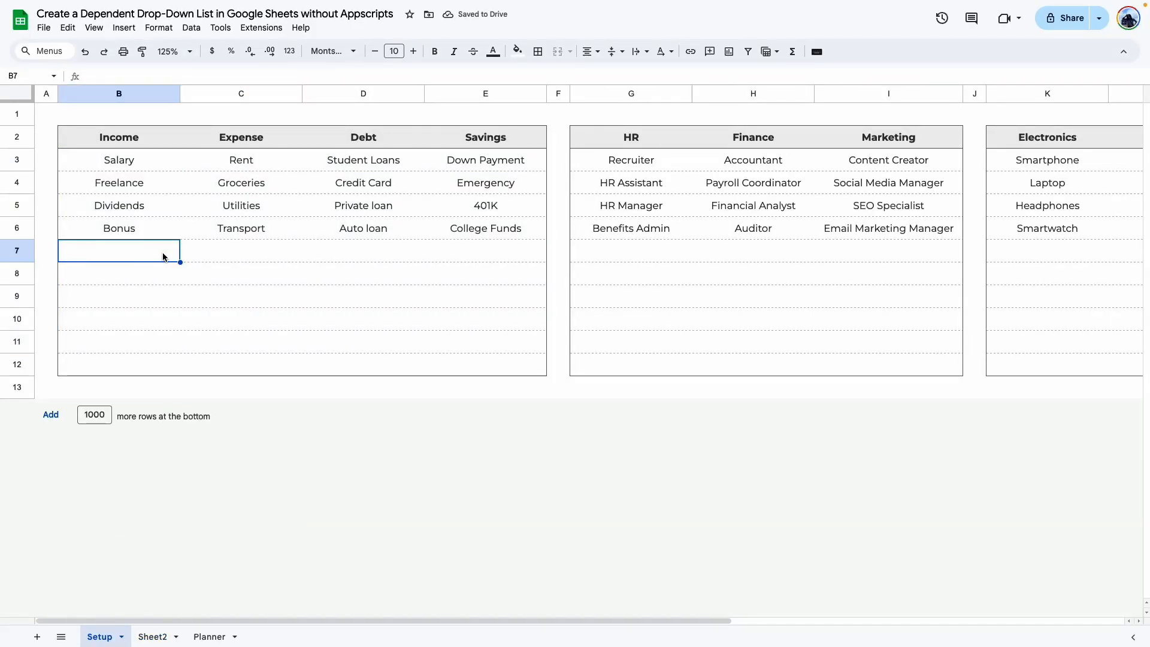
{"action": "type", "text": "Spouse Income"}
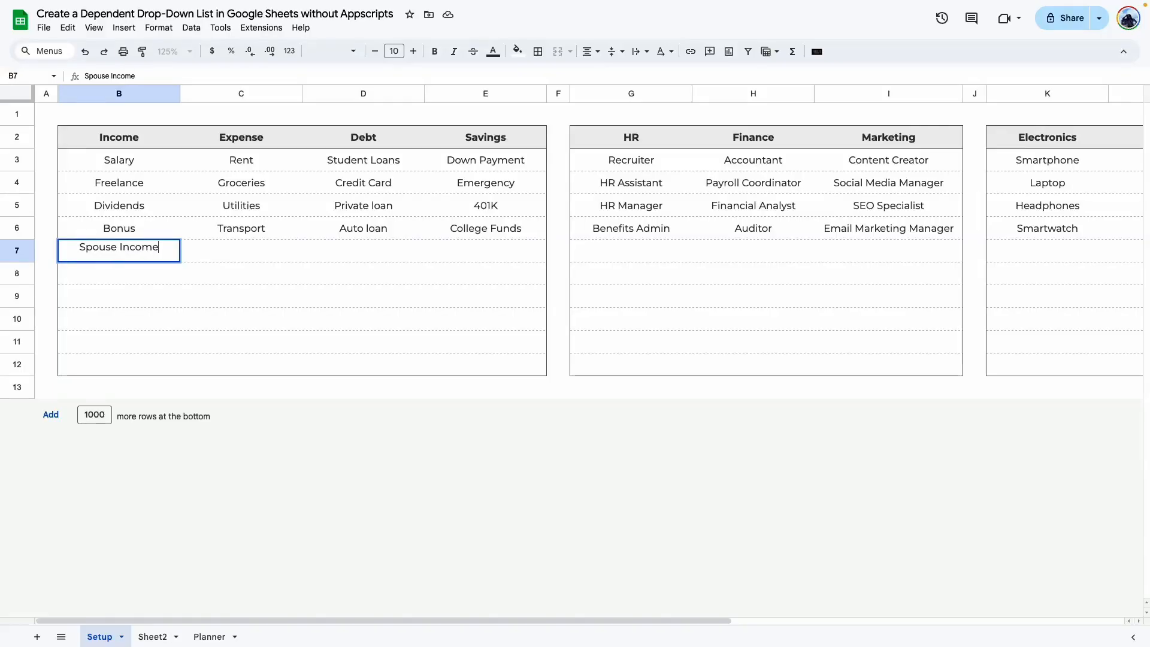
{"action": "left_click", "coordinate": [181, 333]}
Add Home loan to the Debt category in D7 of the Setup sheet.
{"action": "left_click", "coordinate": [383, 251]}
{"action": "left_click", "coordinate": [346, 300]}
{"action": "left_click", "coordinate": [364, 251]}
{"action": "type", "text": "Home loan"}
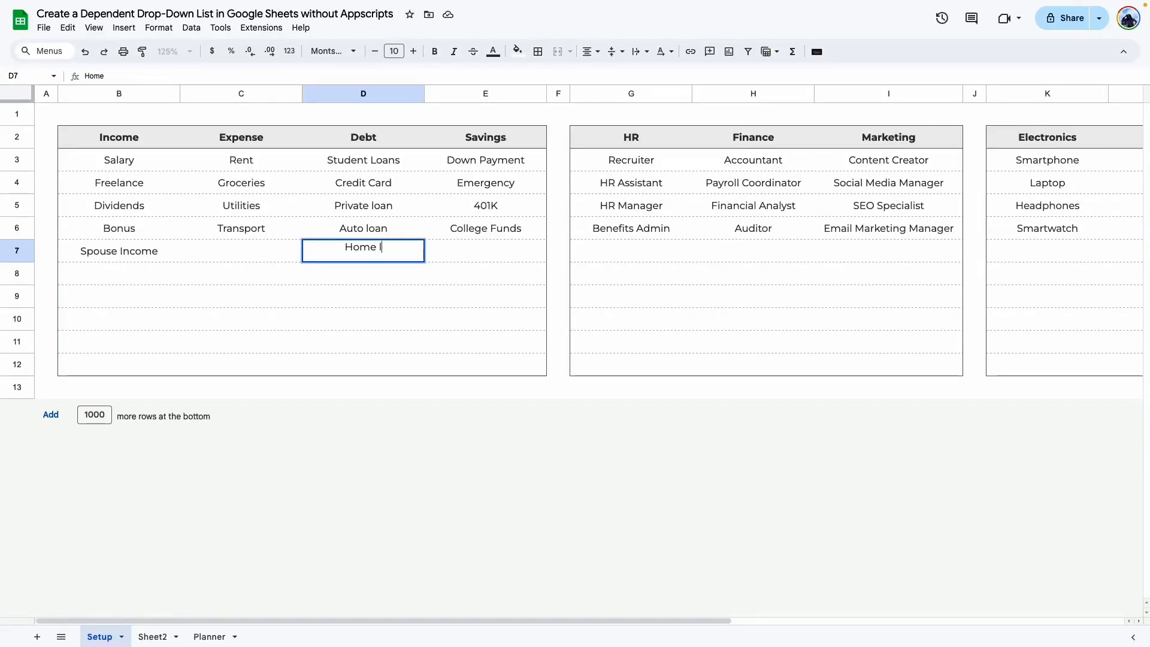
{"action": "left_click", "coordinate": [269, 294]}
{"action": "left_click", "coordinate": [142, 316]}
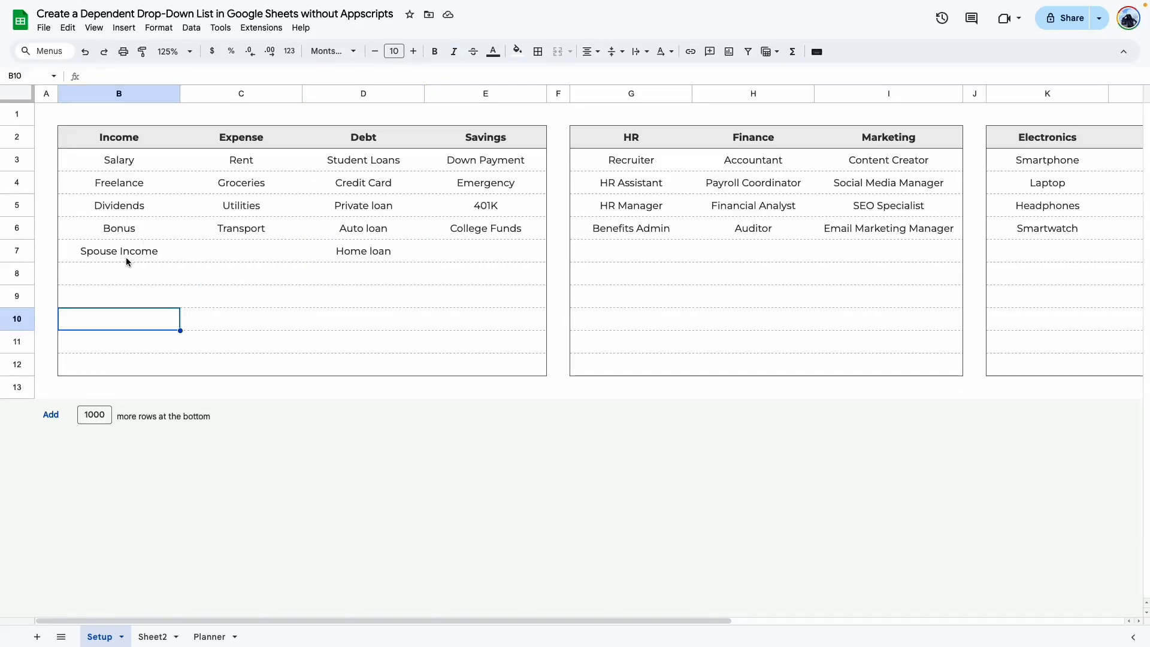
{"action": "left_click", "coordinate": [129, 259]}
{"action": "left_click", "coordinate": [366, 258]}
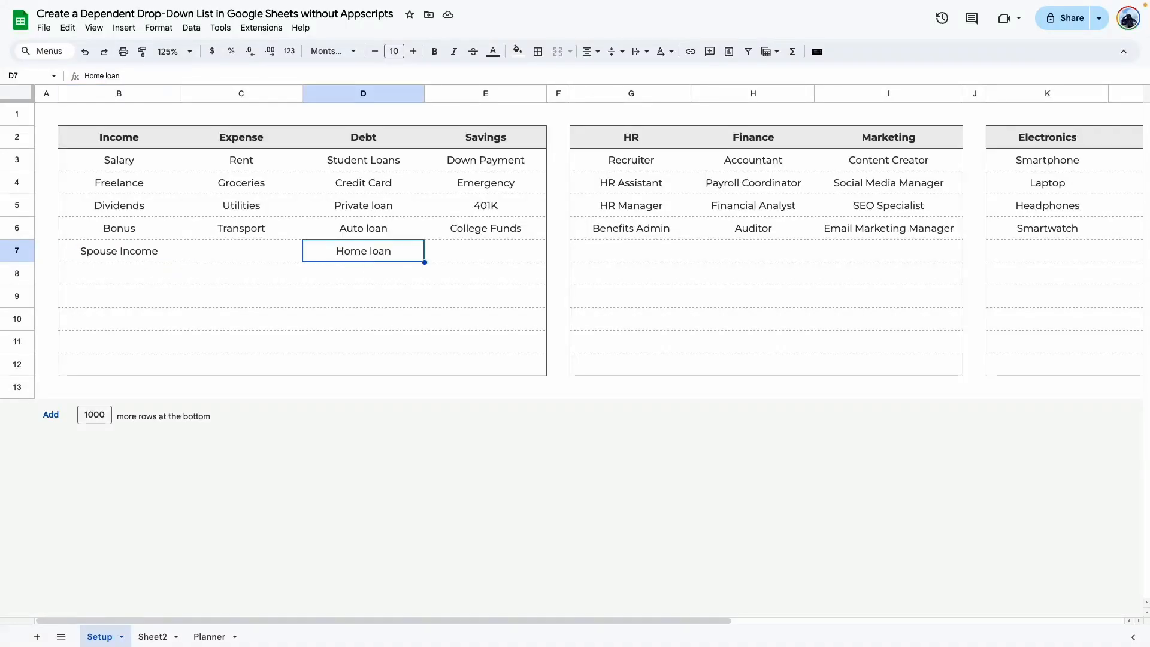
On Sheet2, set row 10 to main category Income with subcategory Spouse Income.
{"action": "left_click", "coordinate": [153, 636]}
{"action": "left_click", "coordinate": [197, 319]}
{"action": "left_click", "coordinate": [179, 355]}
{"action": "left_click", "coordinate": [346, 319]}
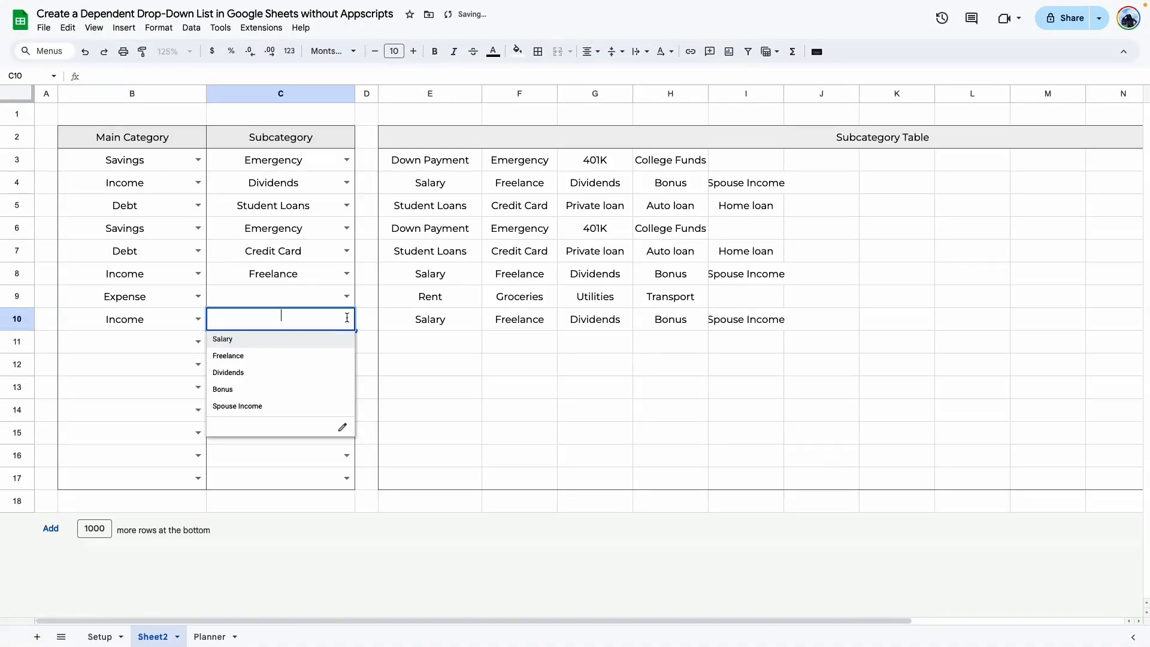
{"action": "left_click", "coordinate": [240, 407]}
{"action": "left_click", "coordinate": [275, 366]}
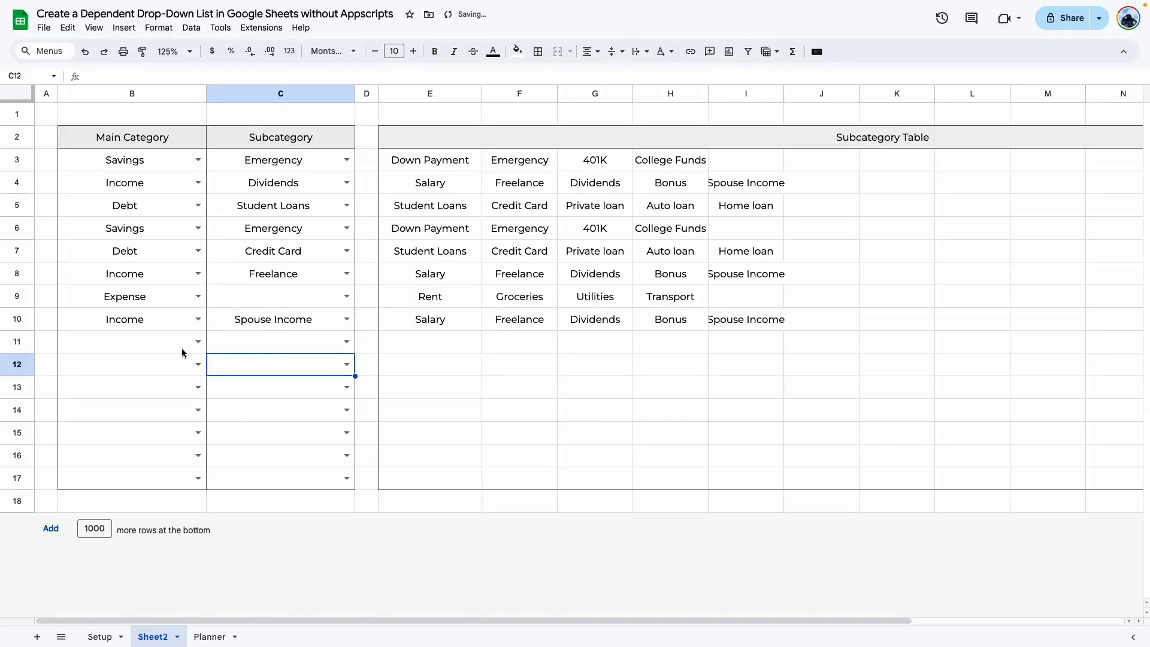
Set row 11 to main category Debt with subcategory Home loan.
{"action": "left_click", "coordinate": [197, 341]}
{"action": "left_click", "coordinate": [84, 395]}
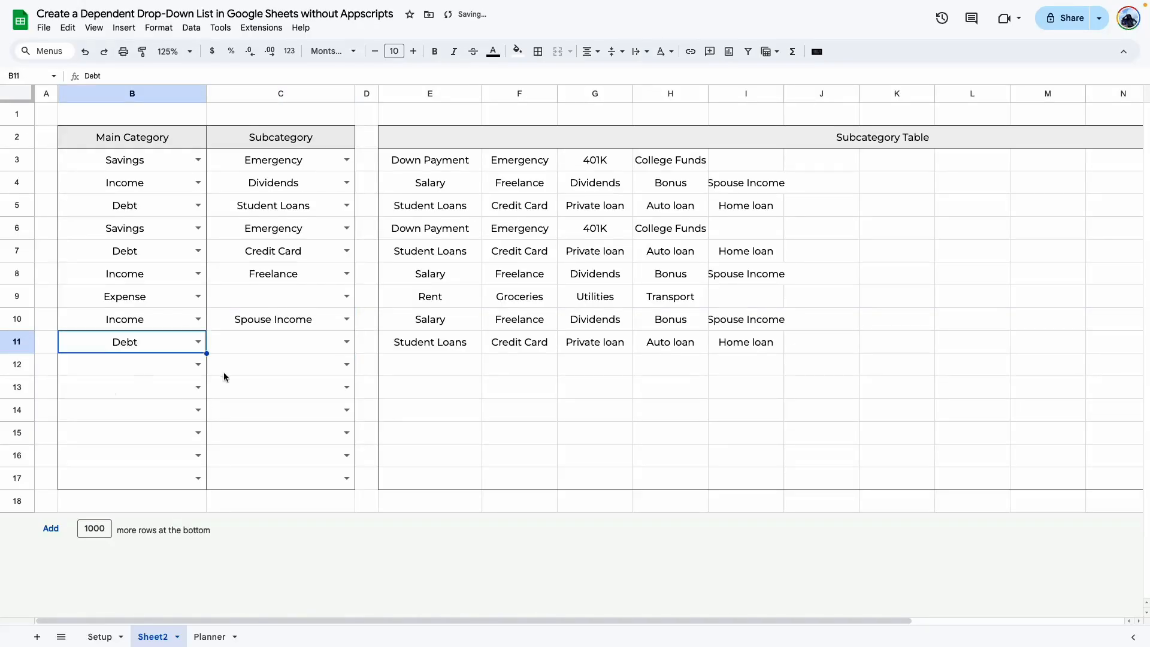
{"action": "left_click", "coordinate": [346, 341]}
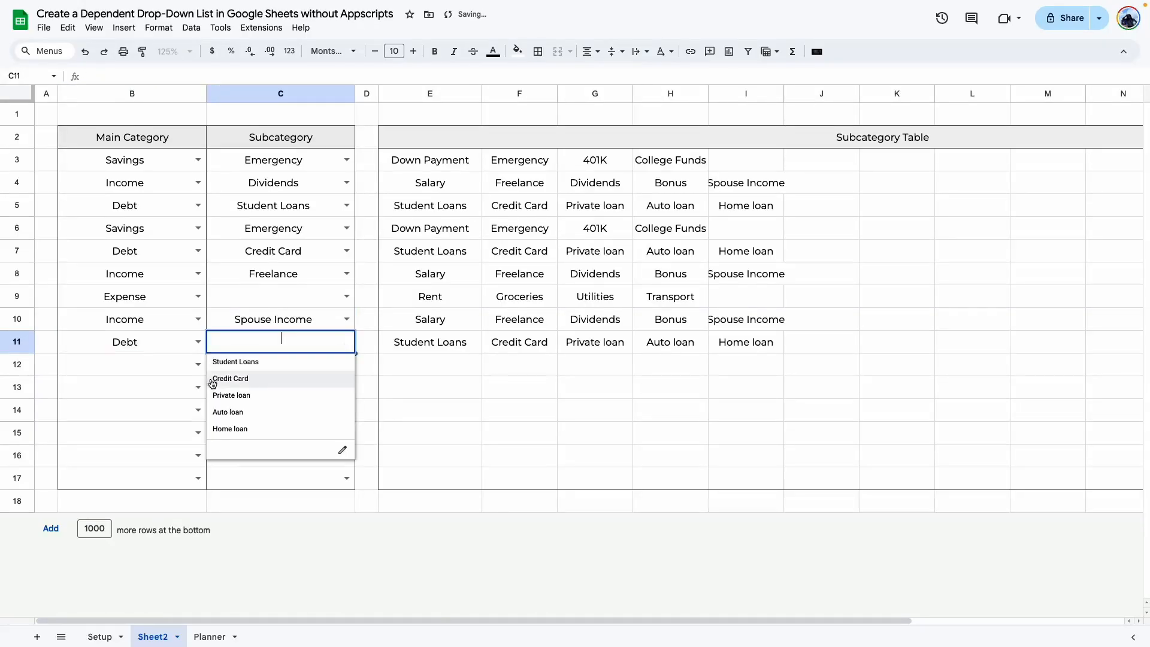
{"action": "left_click", "coordinate": [231, 429]}
{"action": "left_click", "coordinate": [286, 405]}
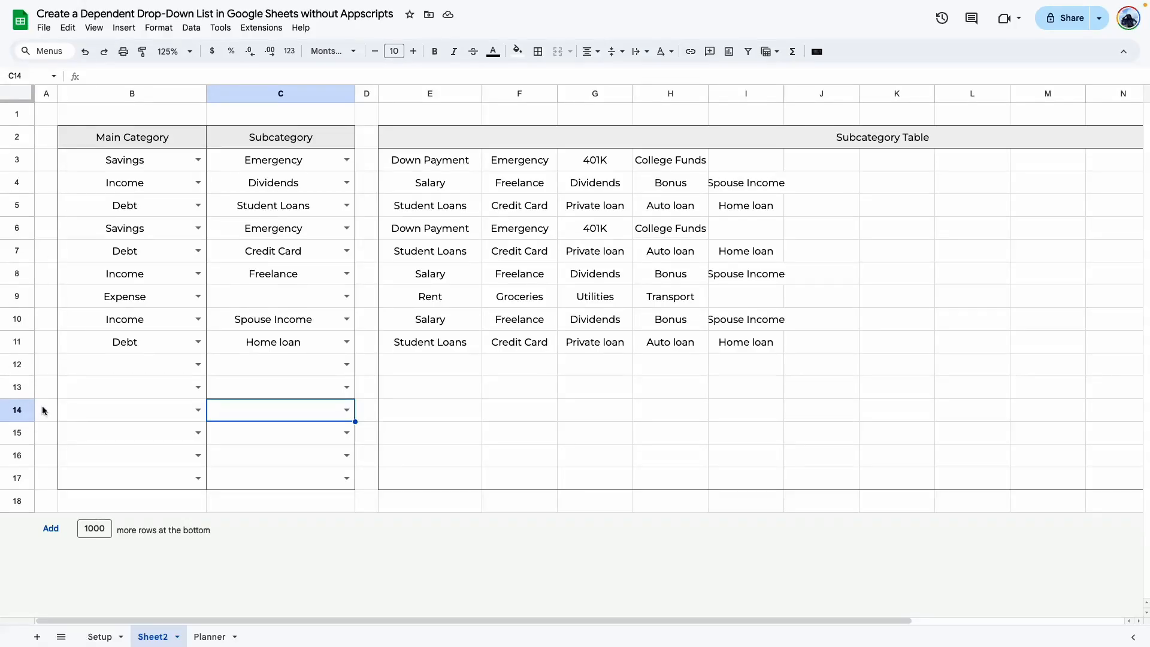
Insert three rows below row 15 using rows 13 to 15 as the selection.
{"action": "left_click", "coordinate": [455, 344]}
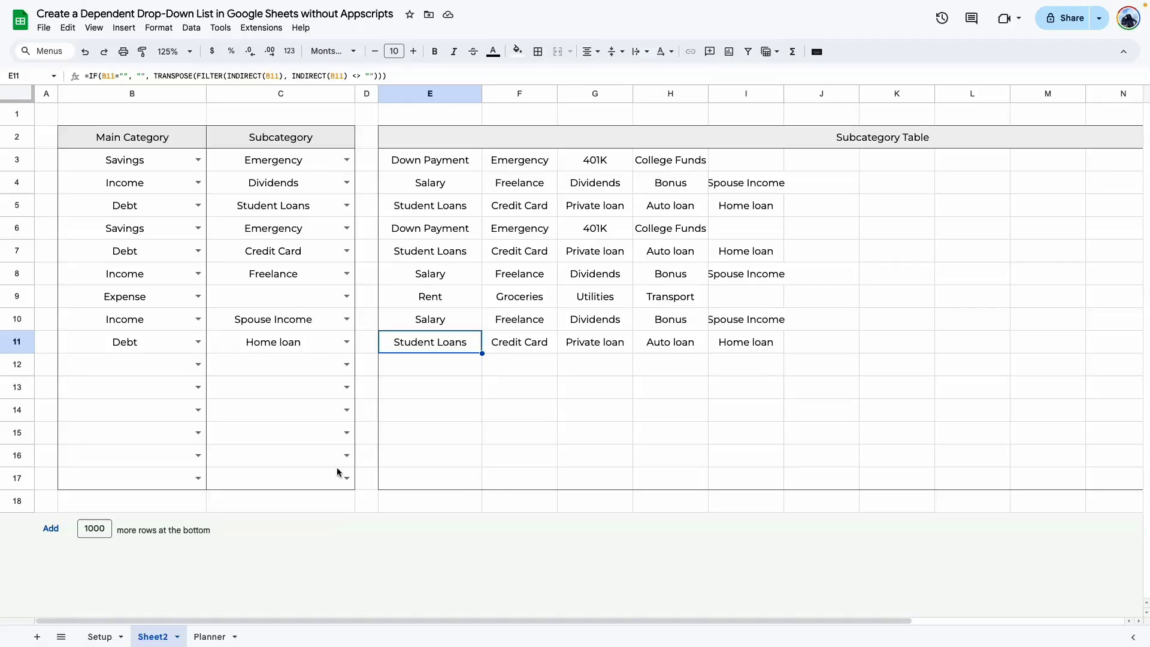
{"action": "left_click_drag", "start_coordinate": [30, 386], "coordinate": [21, 431]}
{"action": "right_click", "coordinate": [21, 431]}
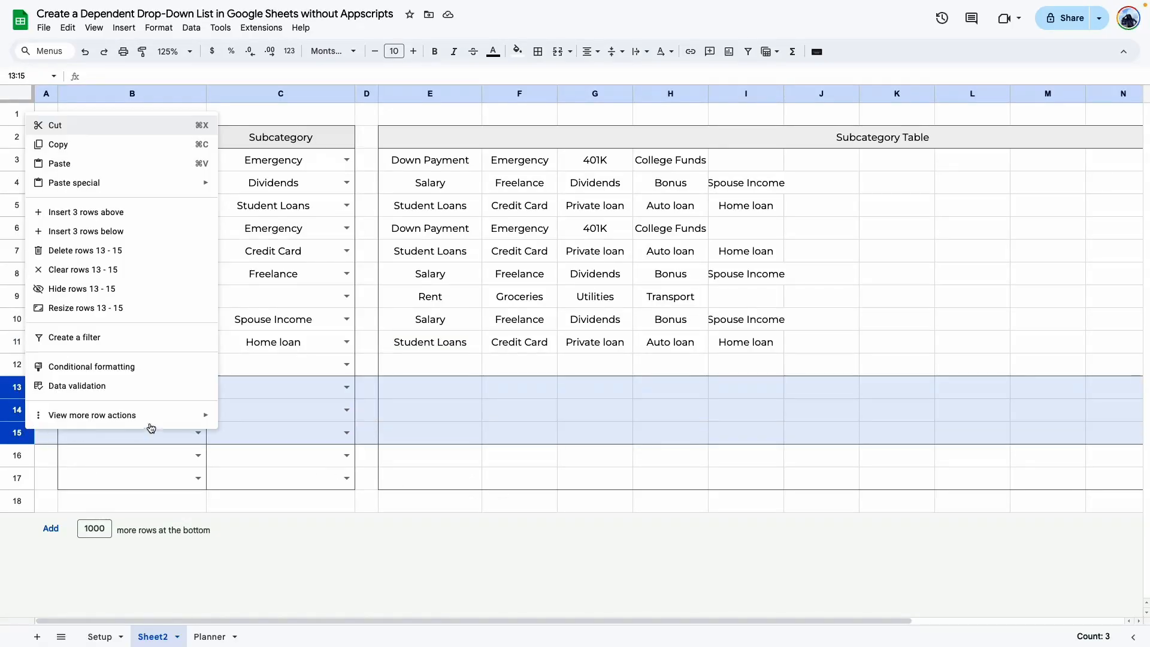
{"action": "left_click", "coordinate": [149, 239]}
Fill the helper formula from E15 down to E19 so it covers the inserted rows.
{"action": "left_click", "coordinate": [514, 461]}
{"action": "left_click", "coordinate": [395, 432]}
{"action": "left_click", "coordinate": [408, 458]}
{"action": "left_click", "coordinate": [408, 473]}
{"action": "left_click", "coordinate": [441, 415]}
{"action": "left_click", "coordinate": [420, 424]}
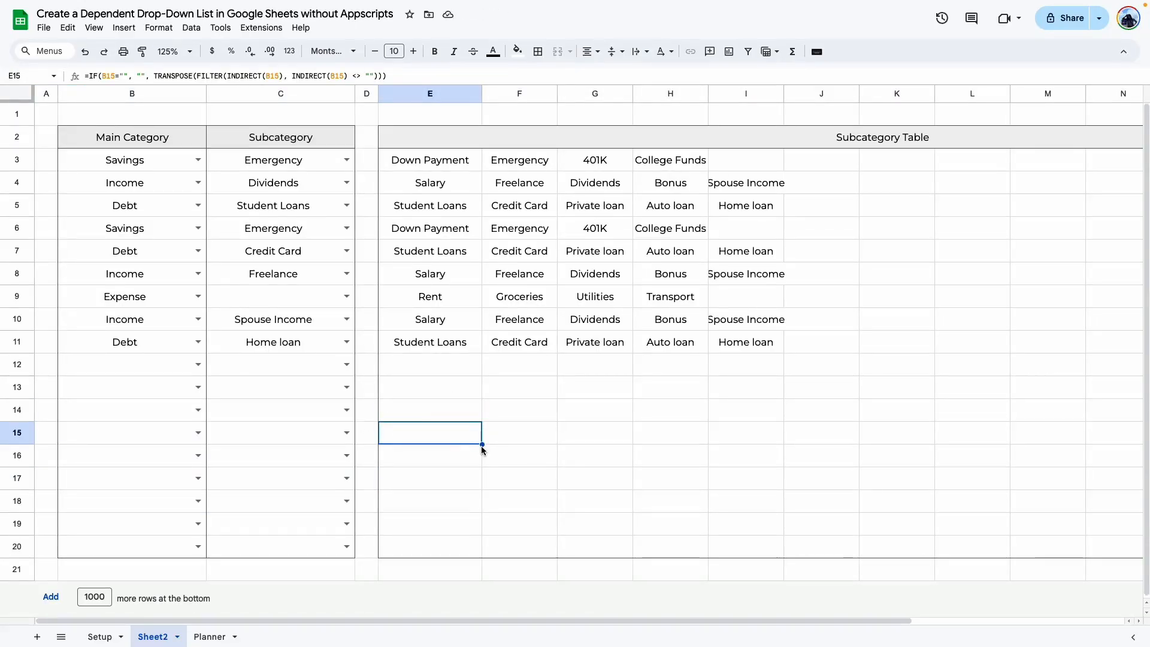
{"action": "left_click_drag", "start_coordinate": [481, 444], "coordinate": [490, 523]}
{"action": "left_click", "coordinate": [593, 501]}
{"action": "left_click", "coordinate": [395, 456]}
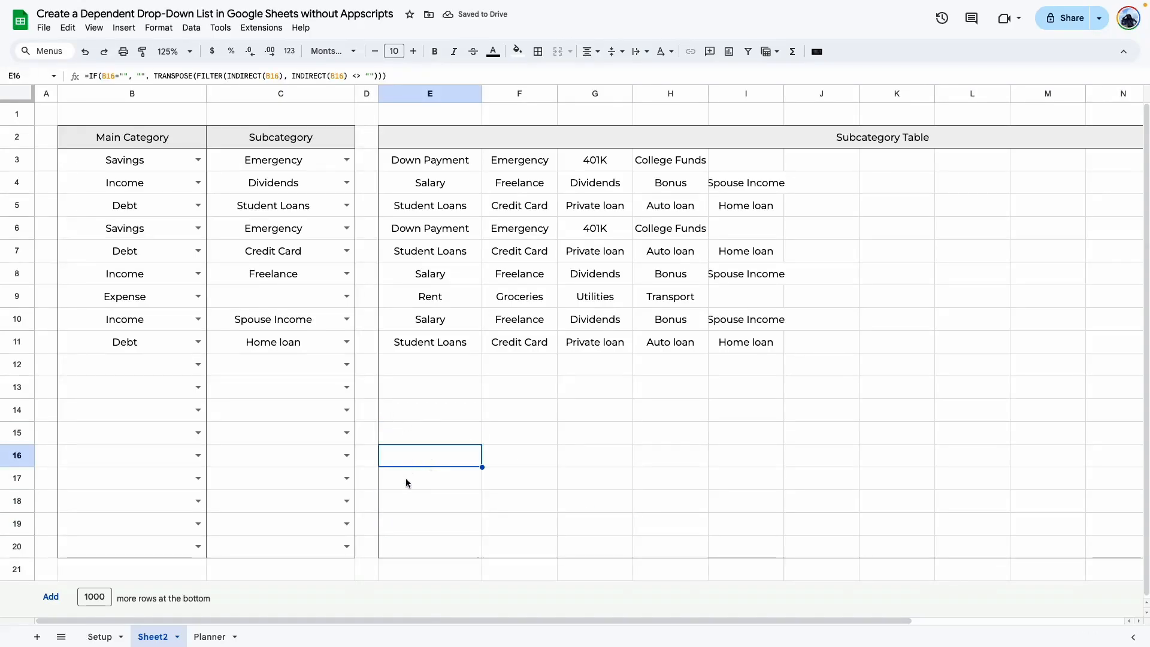
{"action": "left_click", "coordinate": [405, 479]}
Test inserted row 16 with main category Income and subcategory Salary.
{"action": "left_click", "coordinate": [198, 456]}
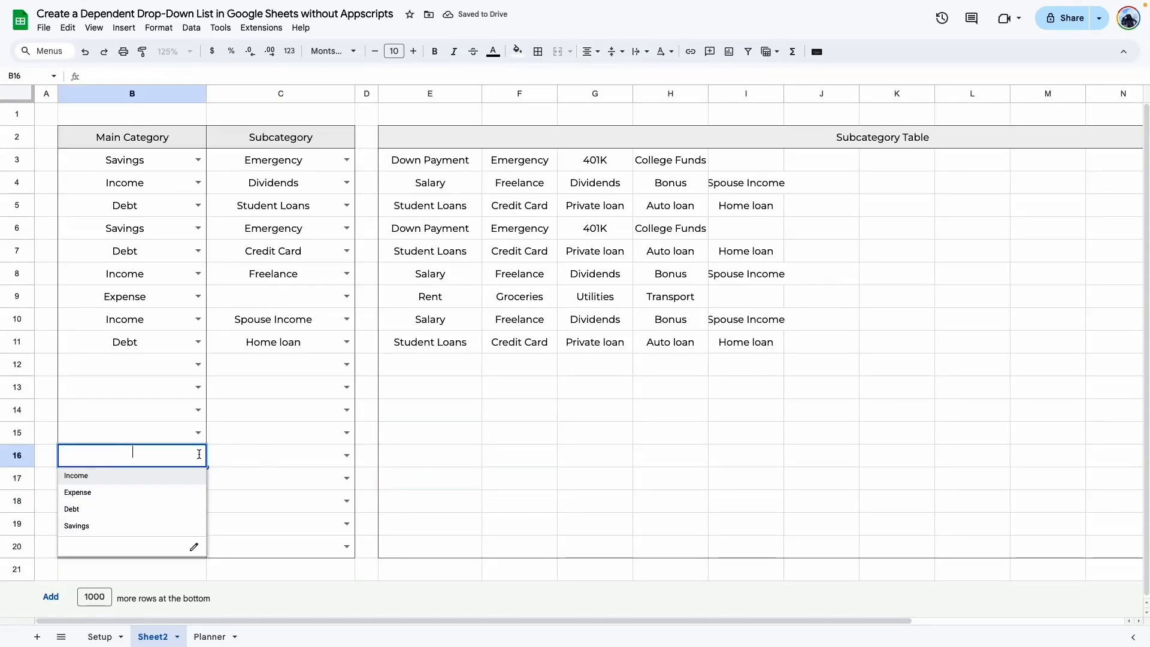
{"action": "left_click", "coordinate": [83, 473]}
{"action": "left_click", "coordinate": [255, 466]}
{"action": "left_click", "coordinate": [225, 475]}
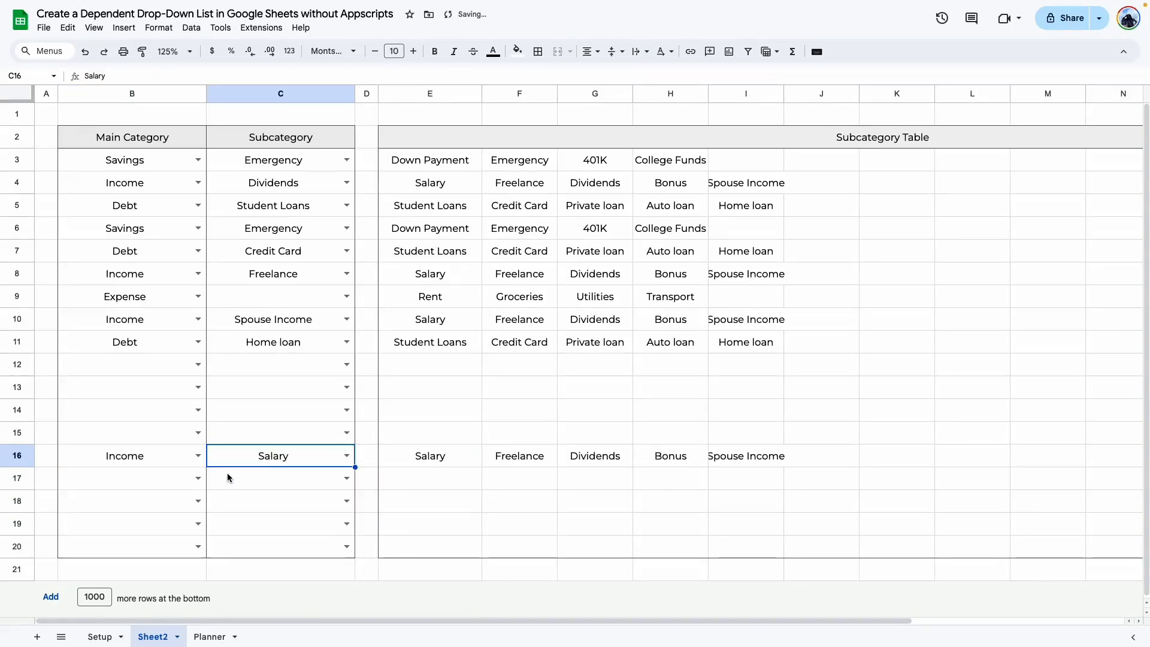
Set inserted row 17 to main category Expense with subcategory Groceries.
{"action": "left_click", "coordinate": [196, 478]}
{"action": "left_click", "coordinate": [142, 509]}
{"action": "left_click", "coordinate": [346, 478]}
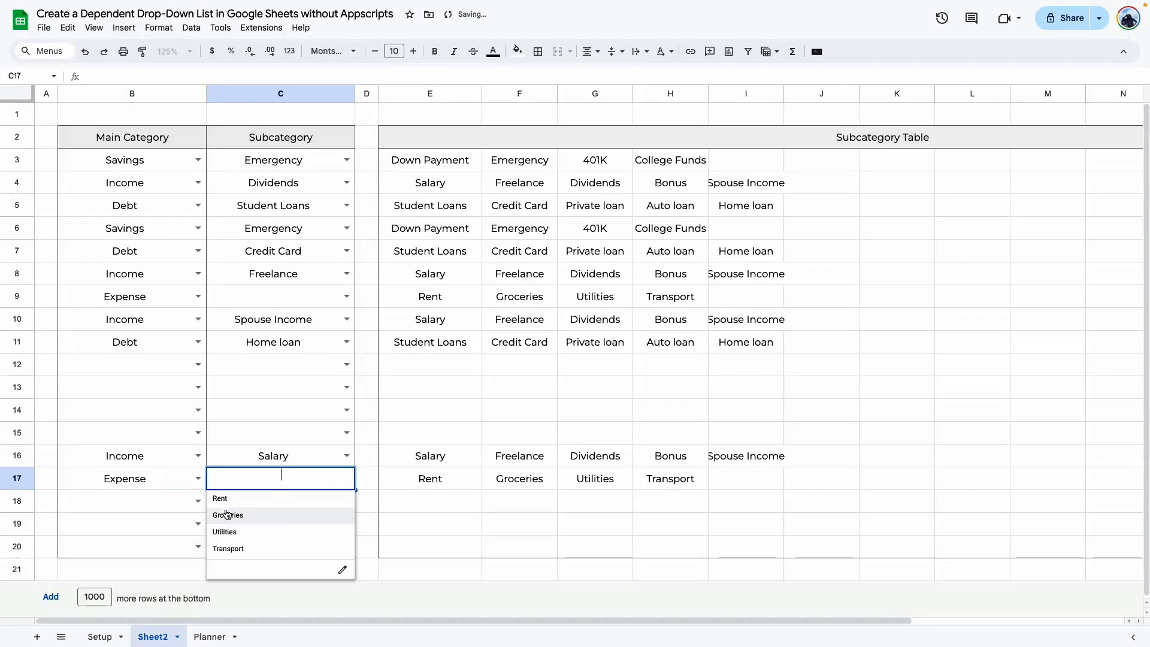
{"action": "left_click", "coordinate": [270, 514]}
{"action": "left_click", "coordinate": [519, 546]}
{"action": "left_click", "coordinate": [451, 389]}
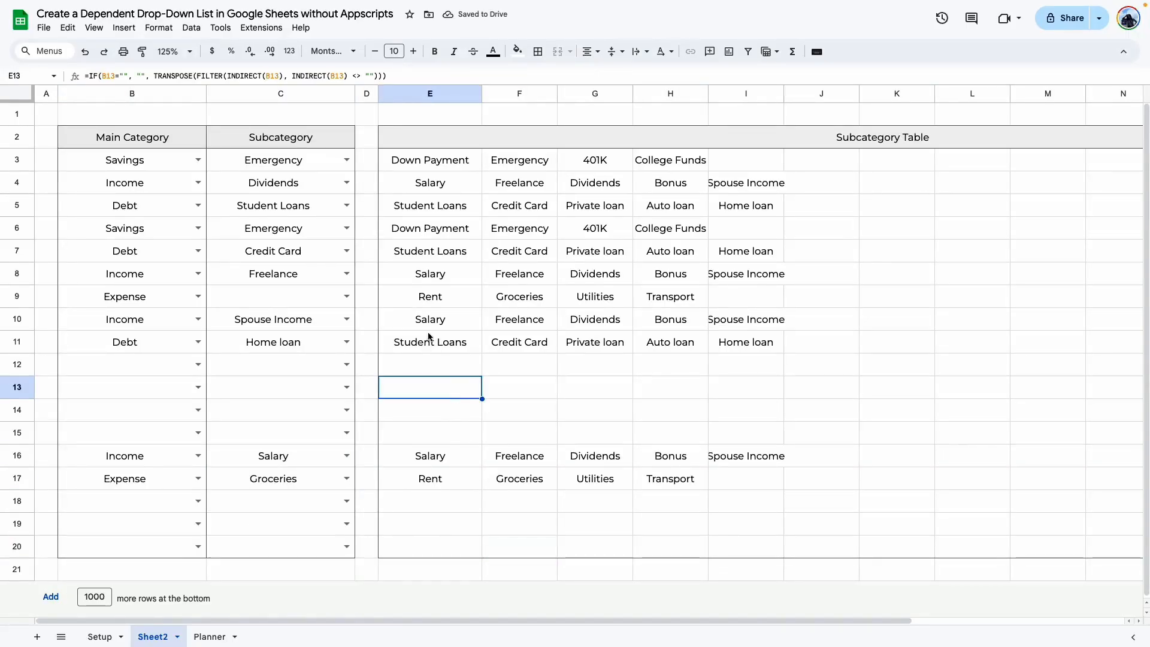
Group the helper table columns E to R and collapse the group.
{"action": "left_click", "coordinate": [404, 116]}
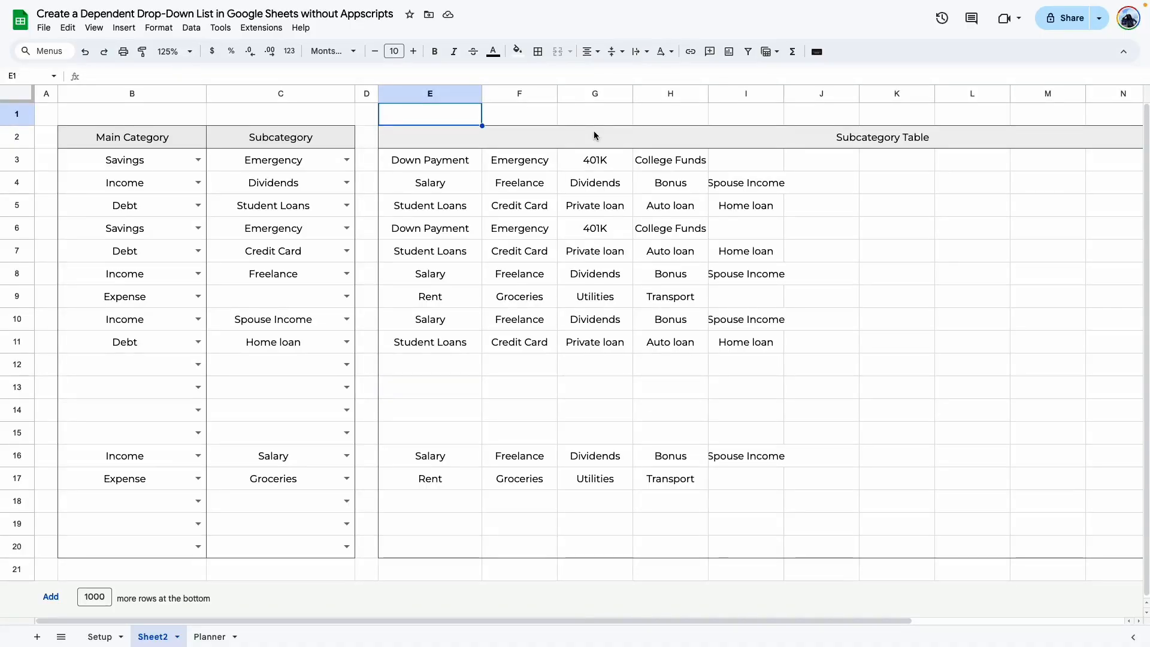
{"action": "left_click", "coordinate": [407, 95]}
{"action": "key", "text": "ctrl+shift+Right"}
{"action": "left_click_drag", "start_coordinate": [1148, 128], "coordinate": [1148, 127]}
{"action": "left_click", "coordinate": [94, 28]}
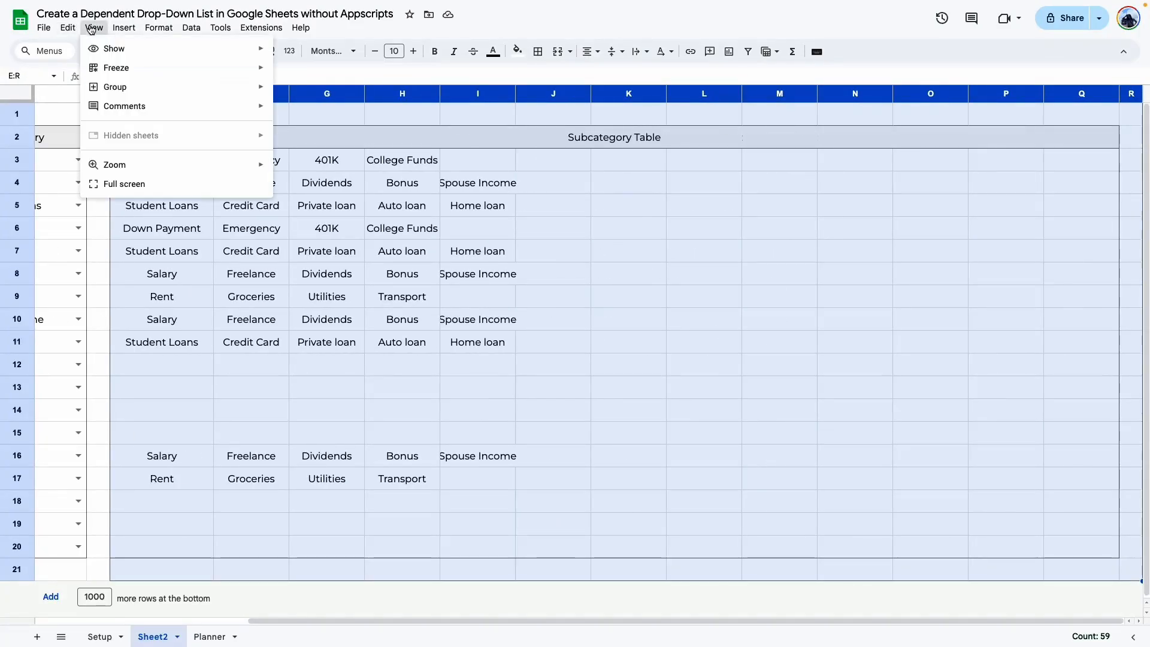
{"action": "mouse_move", "coordinate": [125, 87]}
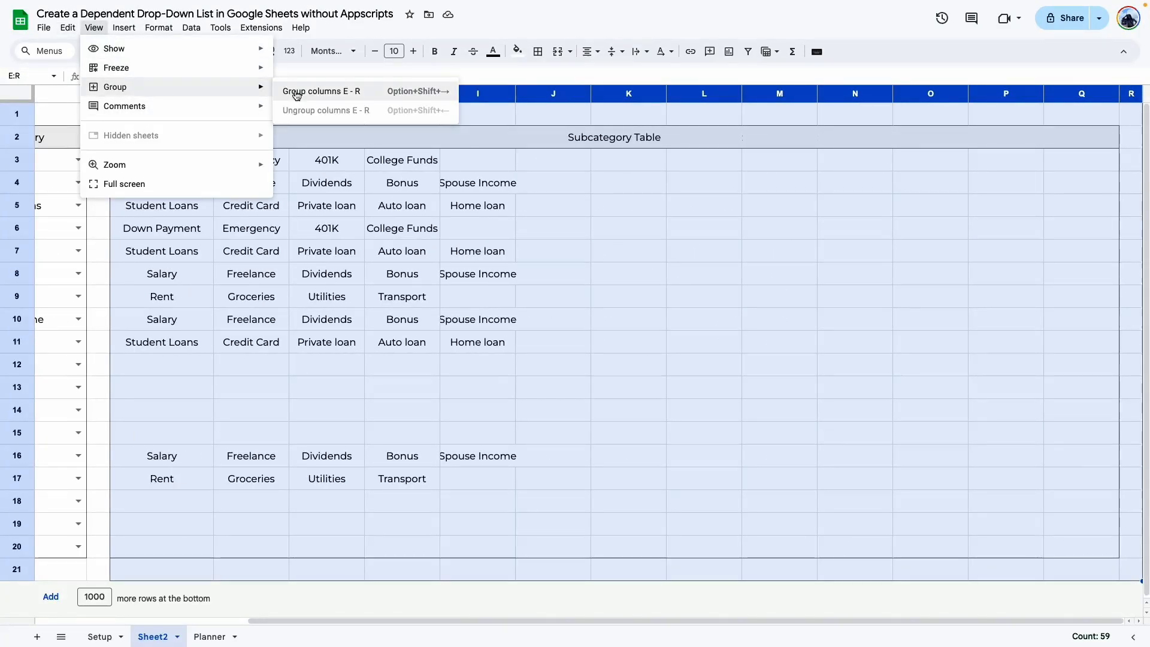
{"action": "left_click", "coordinate": [296, 93]}
{"action": "left_click", "coordinate": [99, 96]}
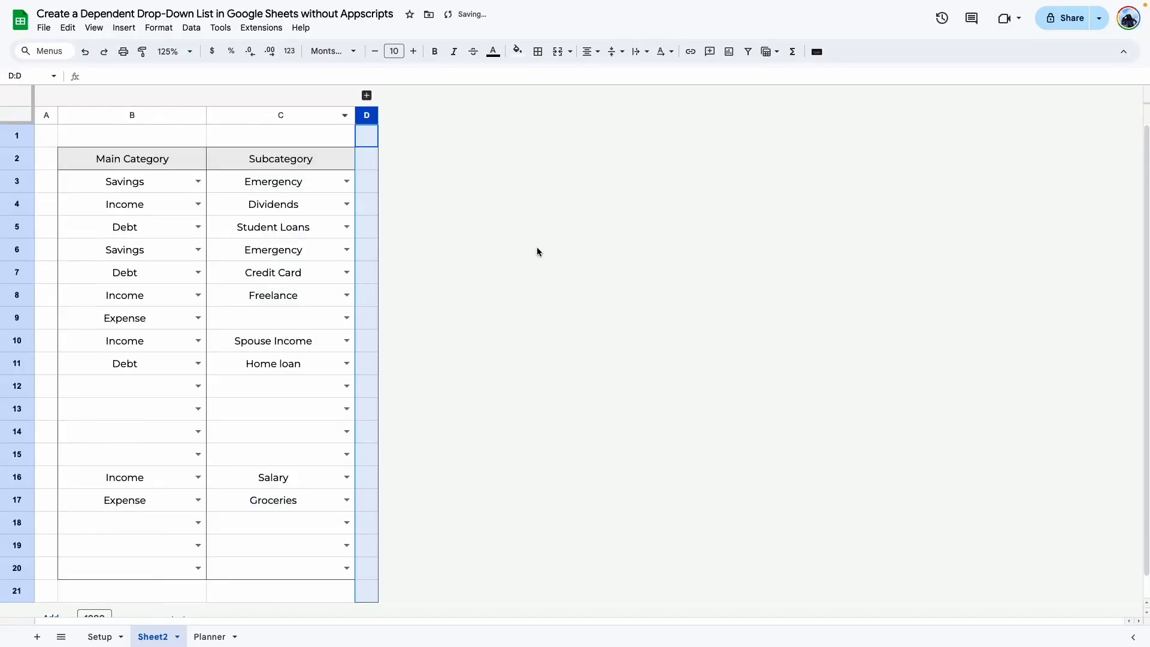
Undo the collapse and grouping of columns E to R.
{"action": "key", "text": "super+z"}
{"action": "key", "text": "super+z"}
{"action": "left_click", "coordinate": [396, 220]}
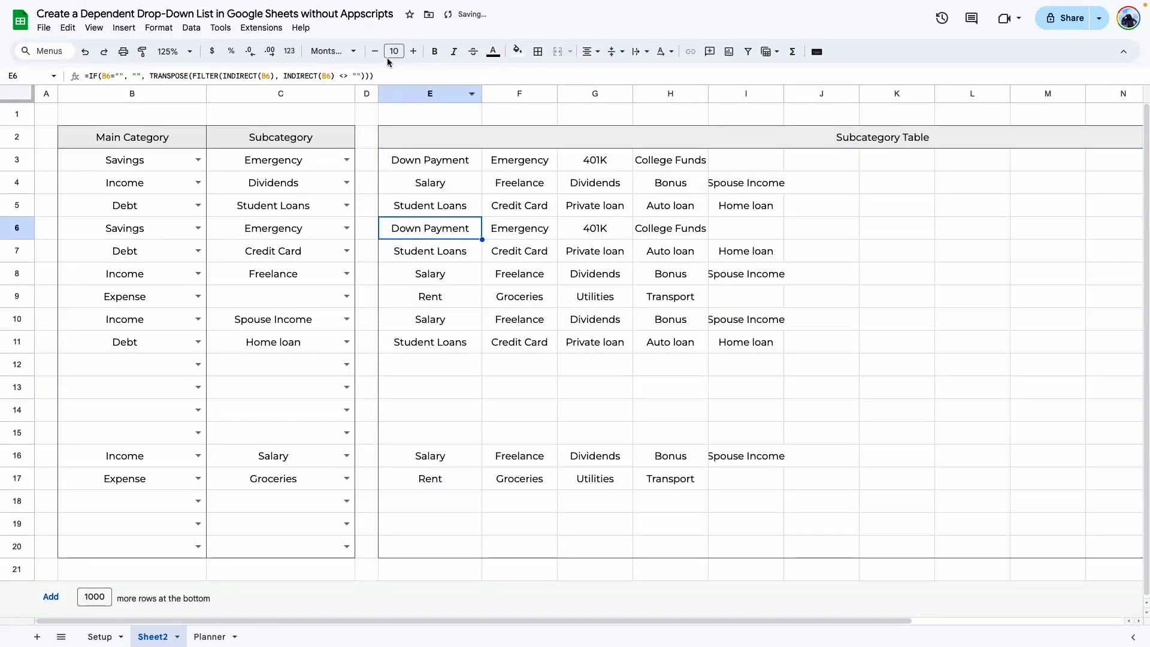
Hide the helper table columns E to R.
{"action": "left_click_drag", "start_coordinate": [390, 93], "coordinate": [1141, 99]}
{"action": "right_click", "coordinate": [294, 97]}
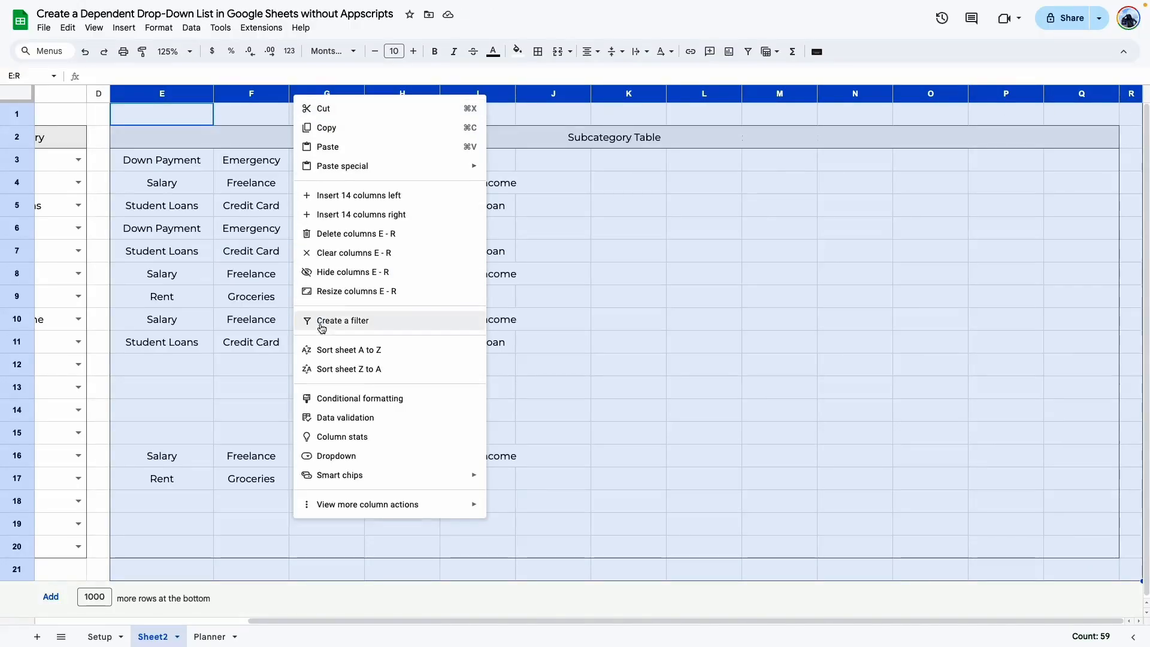
{"action": "left_click", "coordinate": [351, 273]}
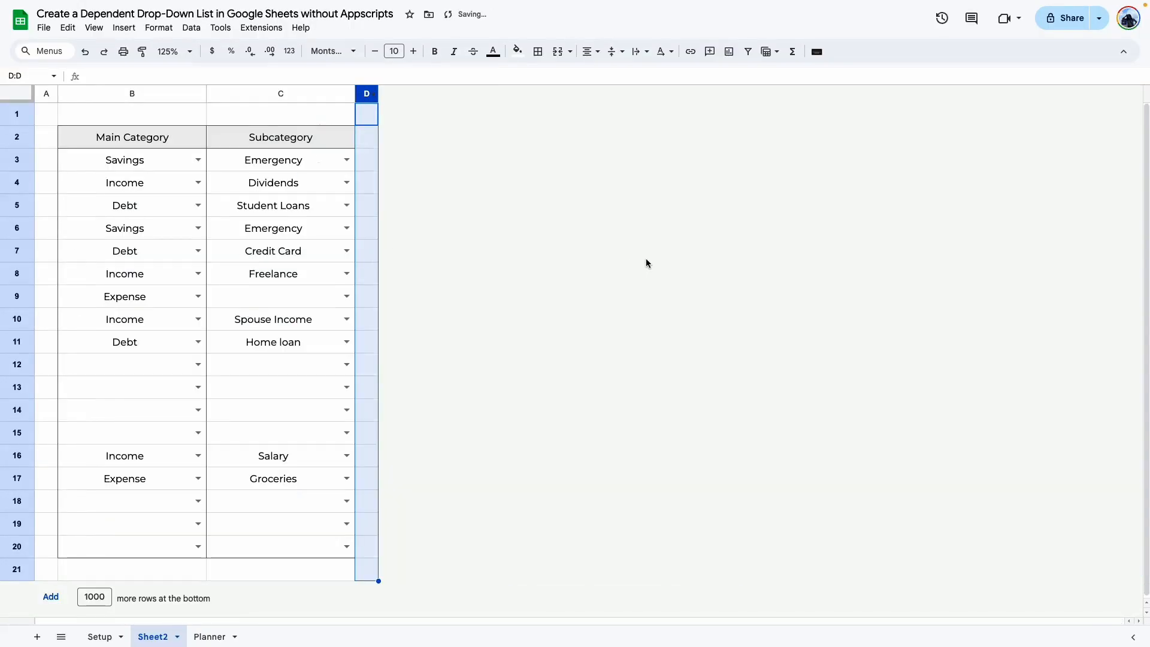
{"action": "left_click", "coordinate": [645, 258]}
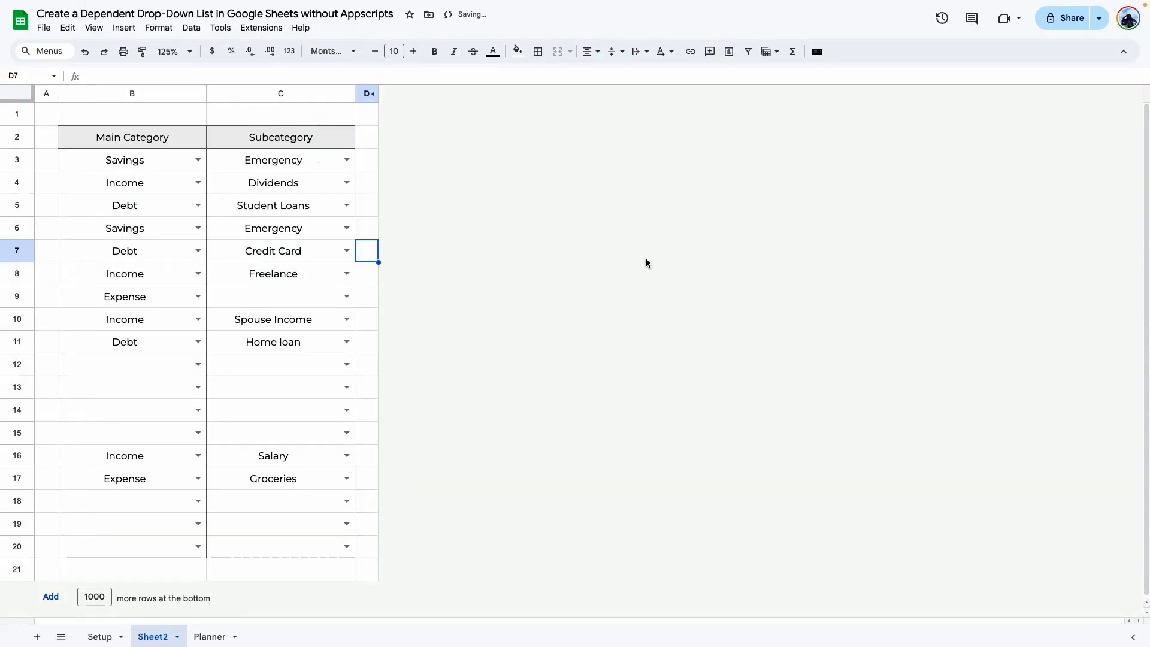
Unhide columns E to R and hide them again.
{"action": "left_click", "coordinate": [372, 95]}
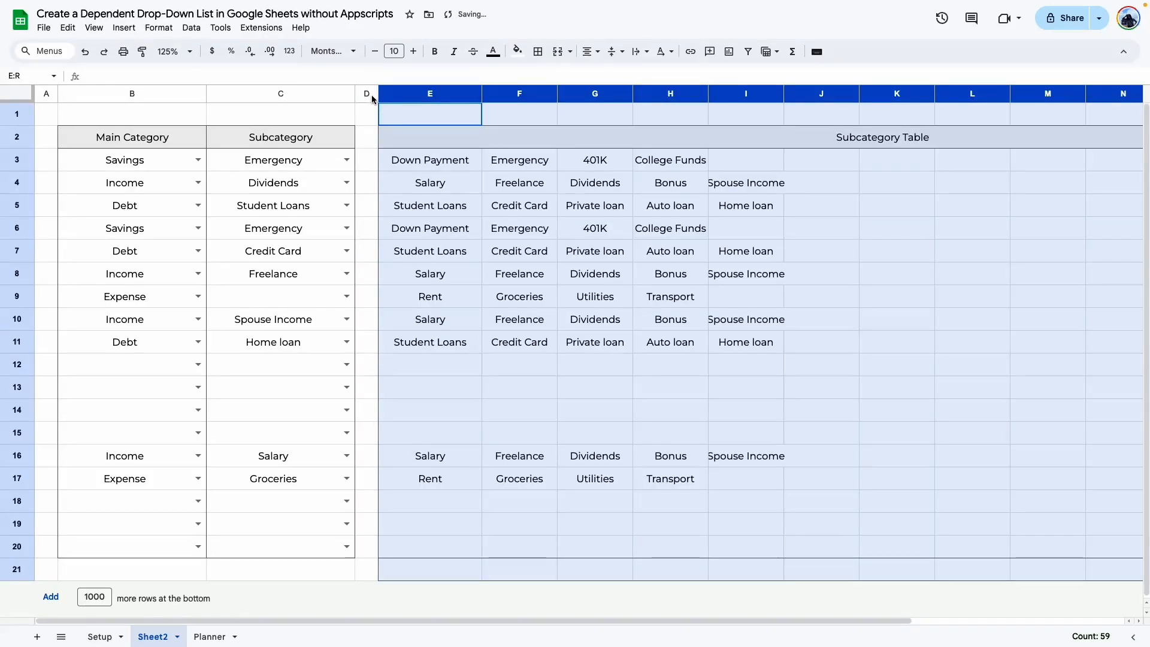
{"action": "right_click", "coordinate": [388, 95]}
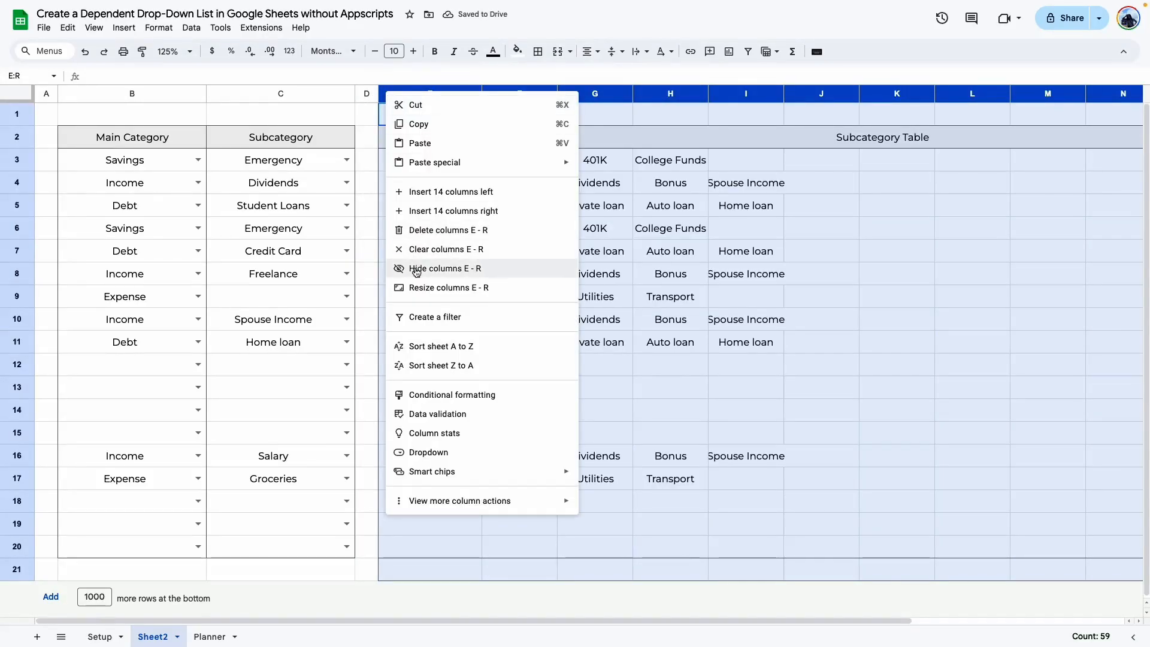
{"action": "left_click", "coordinate": [426, 268]}
{"action": "left_click", "coordinate": [470, 282]}
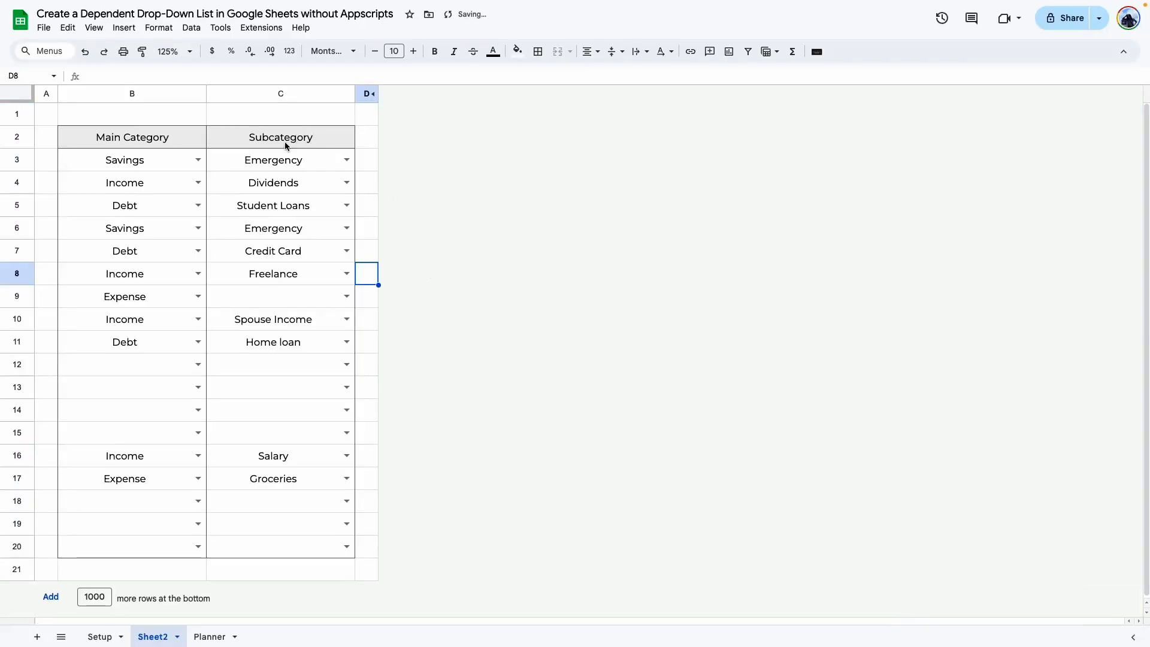
{"action": "left_click", "coordinate": [520, 389]}
Clear the test entries from B3:C19 in the Main Category and Subcategory columns.
{"action": "left_click_drag", "start_coordinate": [84, 167], "coordinate": [257, 528]}
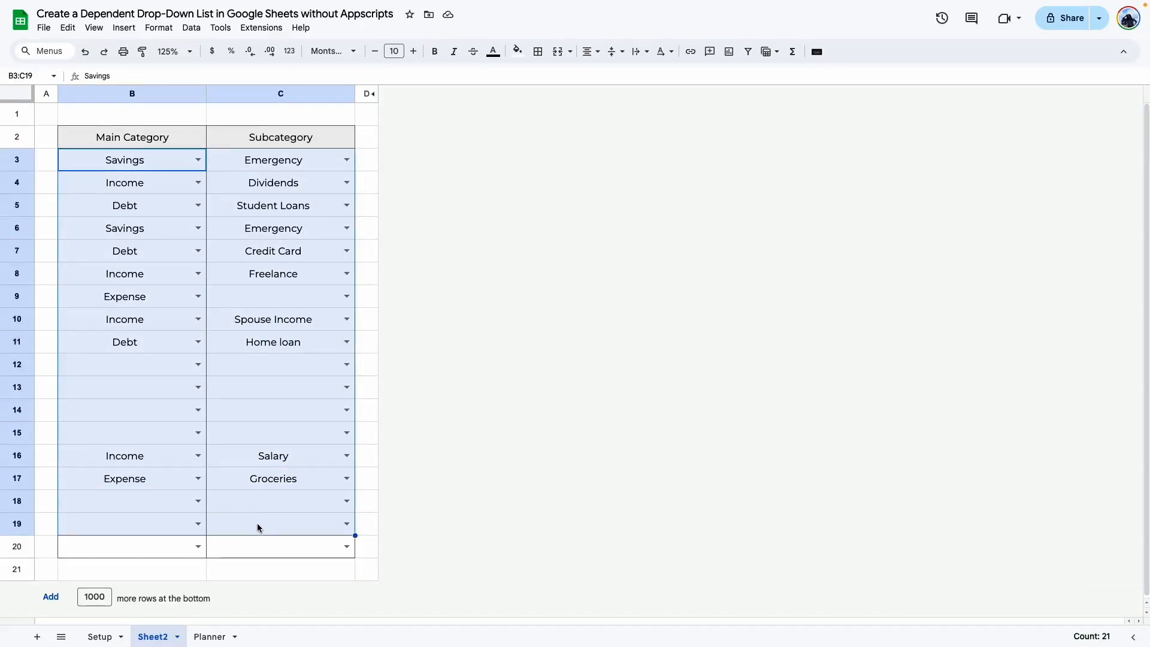
{"action": "key", "text": "Delete"}
{"action": "left_click", "coordinate": [367, 364]}
Fill rows 3 to 5 with Income and Freelance, Expense and Transport, and Savings and 401K.
{"action": "left_click", "coordinate": [198, 161]}
{"action": "left_click", "coordinate": [128, 180]}
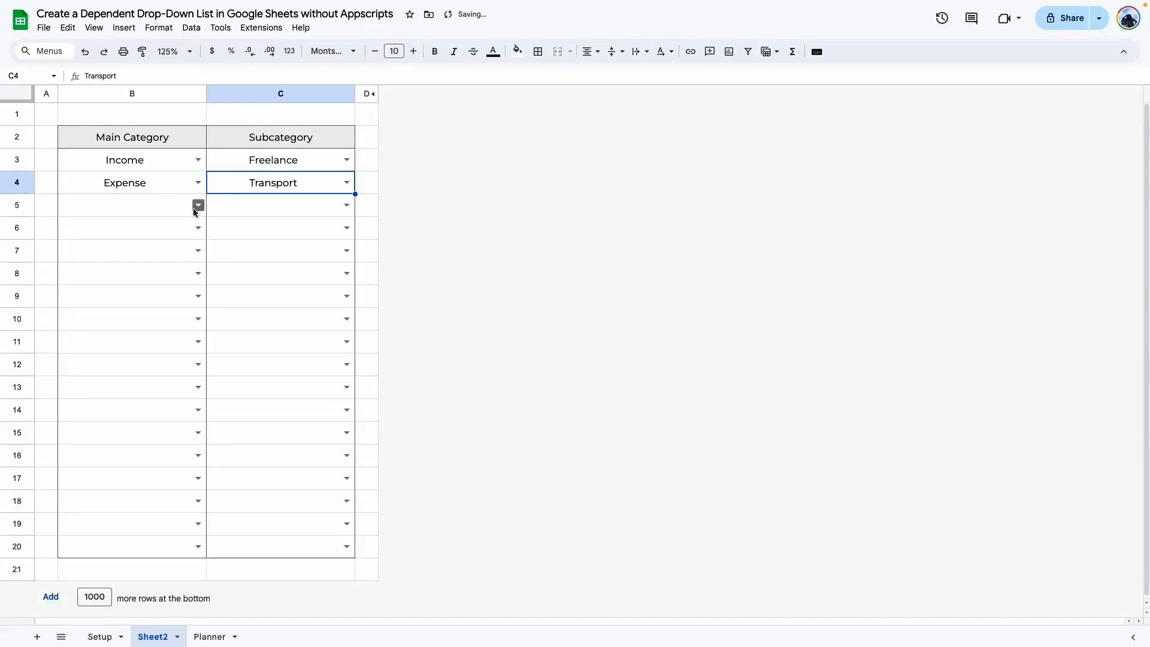
{"action": "left_click", "coordinate": [198, 206]}
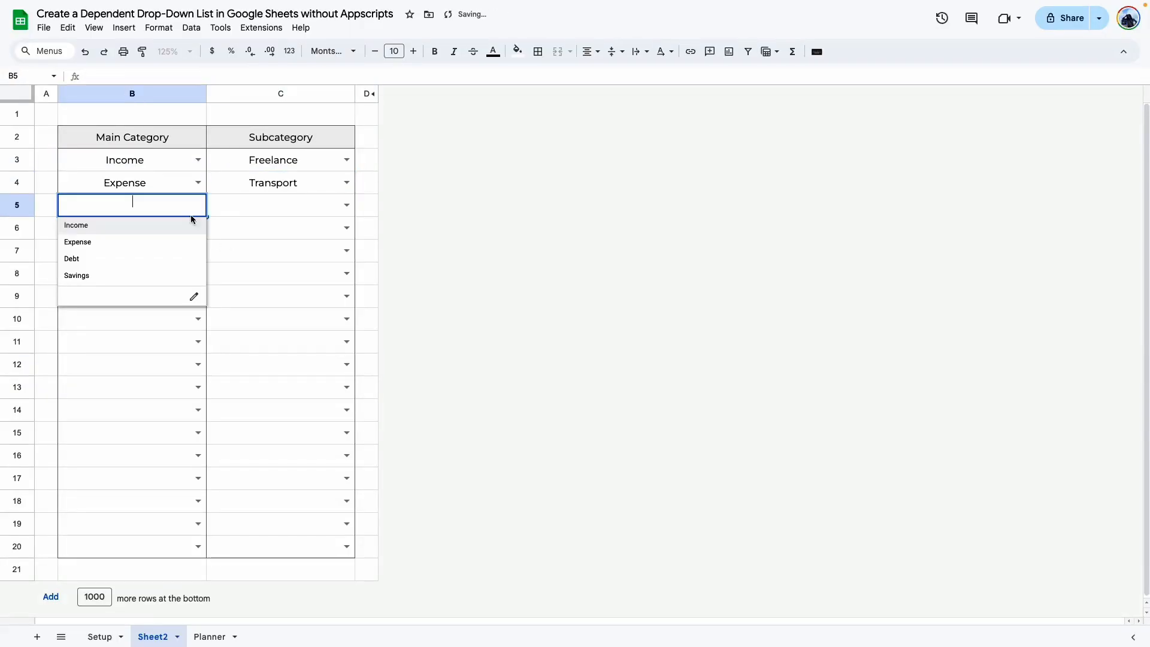
{"action": "left_click", "coordinate": [89, 274]}
{"action": "left_click", "coordinate": [347, 205]}
{"action": "left_click", "coordinate": [258, 258]}
{"action": "left_click", "coordinate": [282, 319]}
{"action": "left_click", "coordinate": [368, 387]}
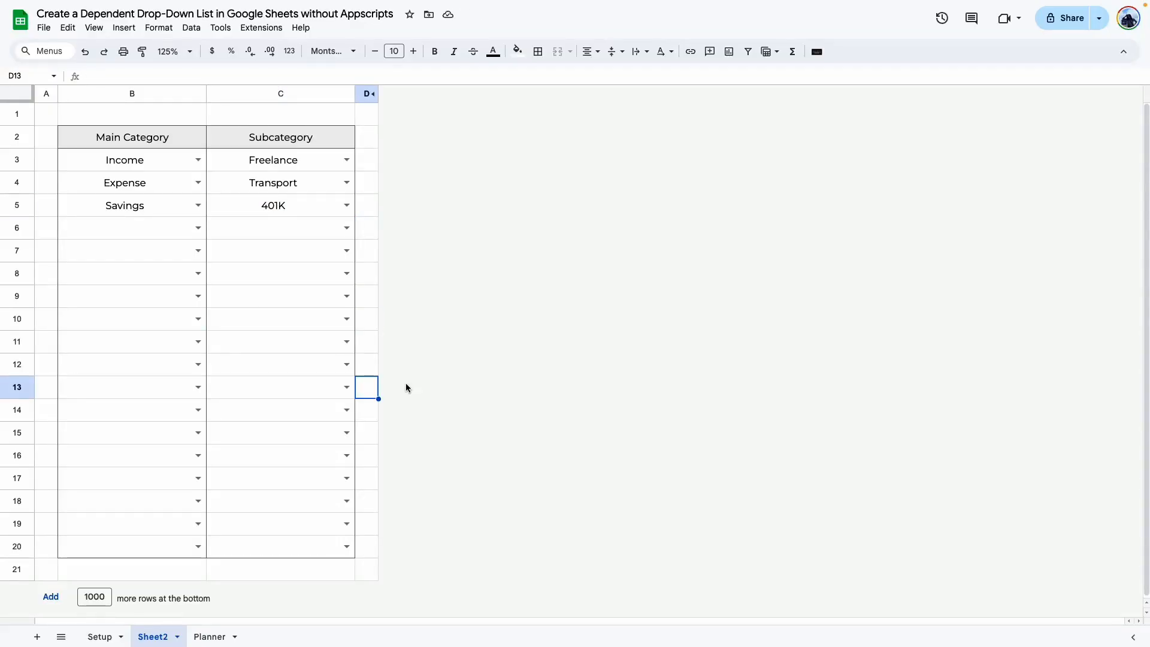